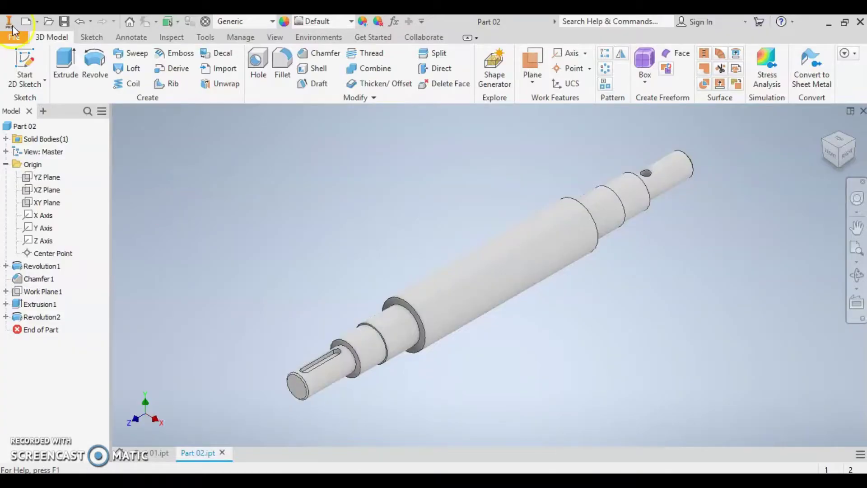
Step: Create a new part from the Standard (mm).ipt template
click(17, 40)
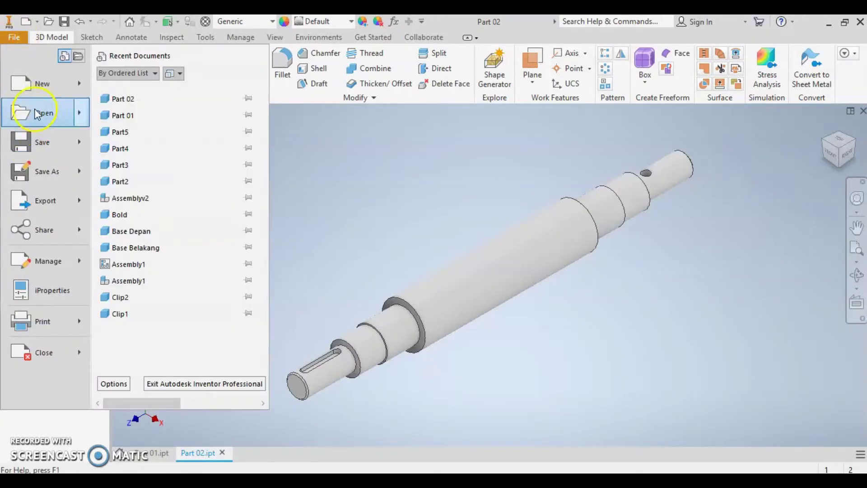
click(40, 84)
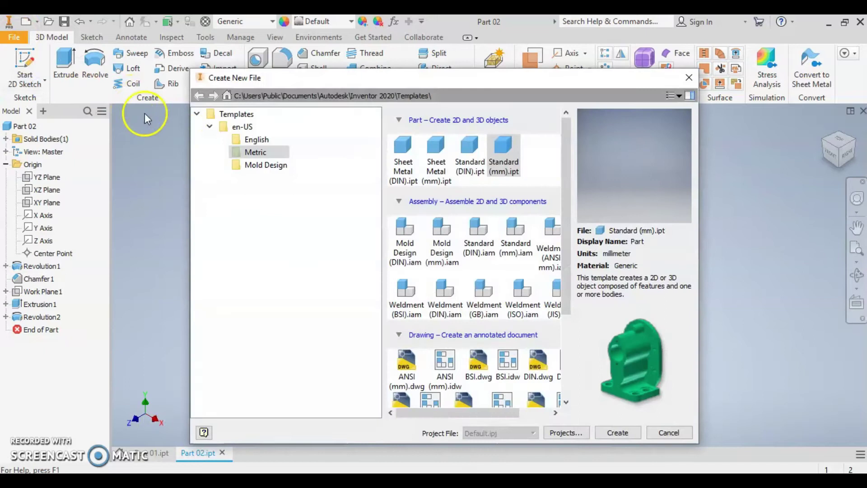
click(638, 435)
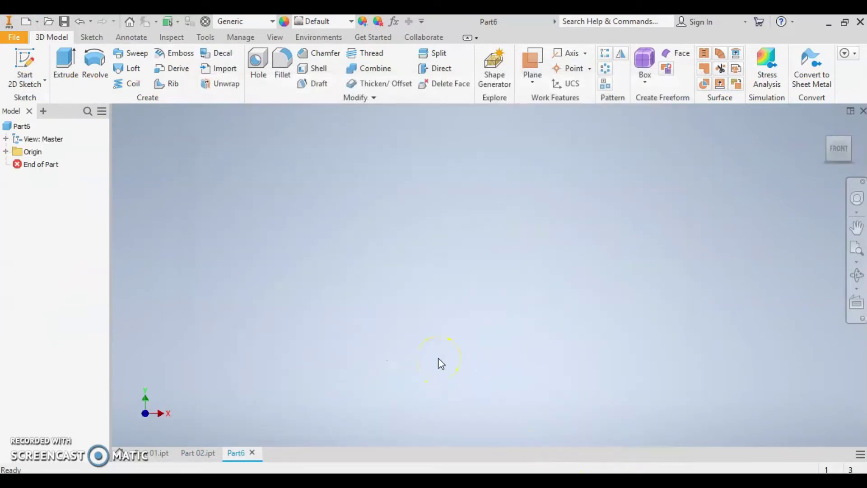
Step: Start a 2D sketch on the YZ Plane from the Origin folder
click(5, 152)
click(26, 165)
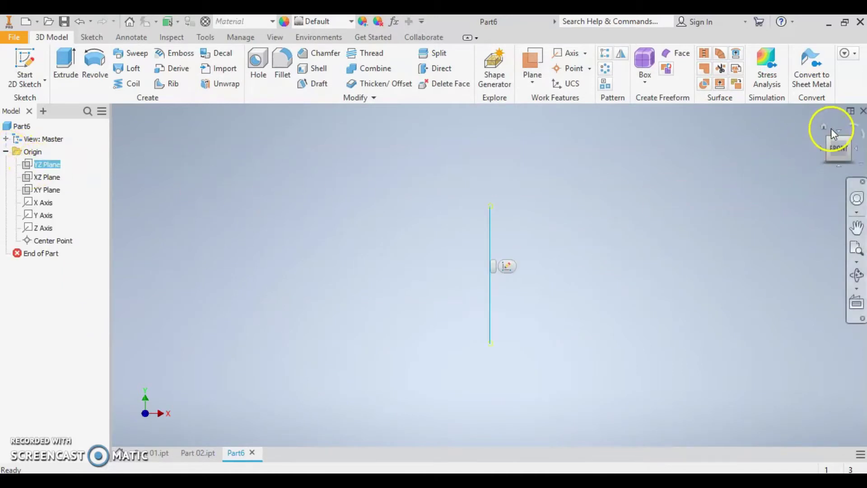
click(825, 127)
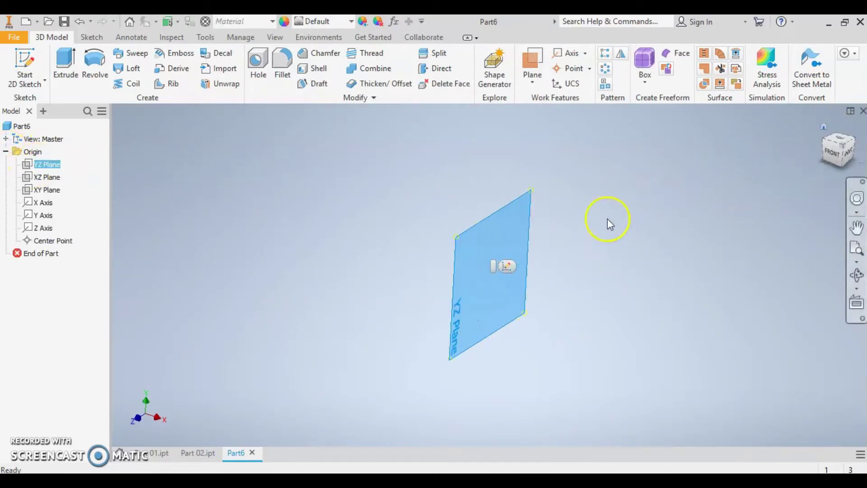
click(508, 270)
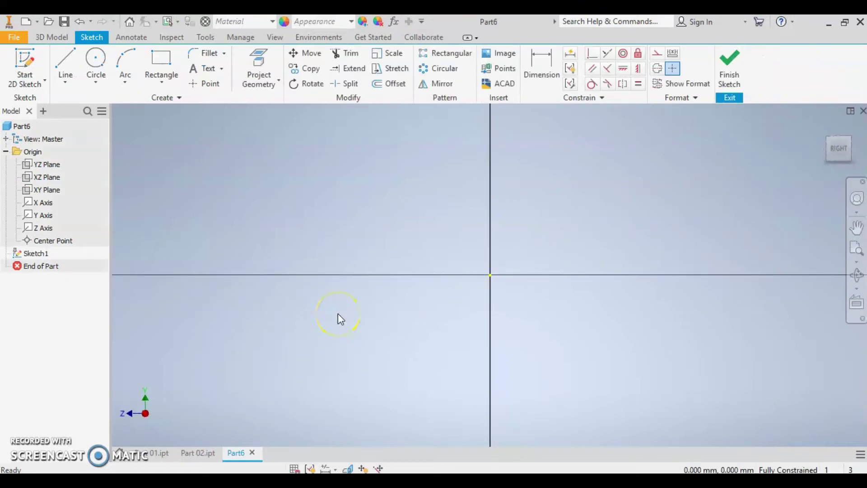
Step: Draw a vertical line and a horizontal line from the sketch origin
click(68, 64)
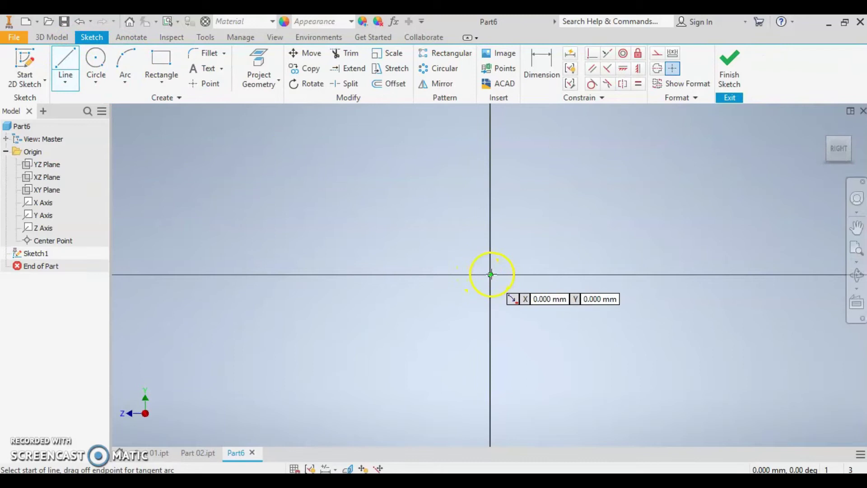
click(491, 274)
click(493, 134)
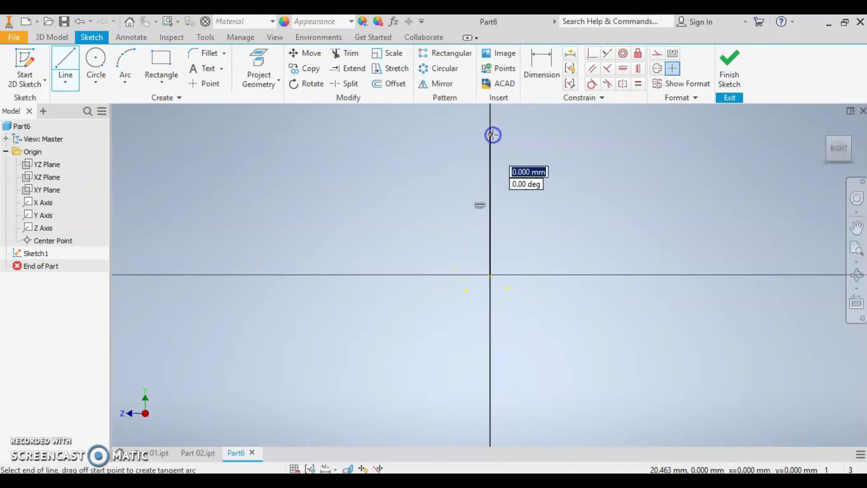
key(Escape)
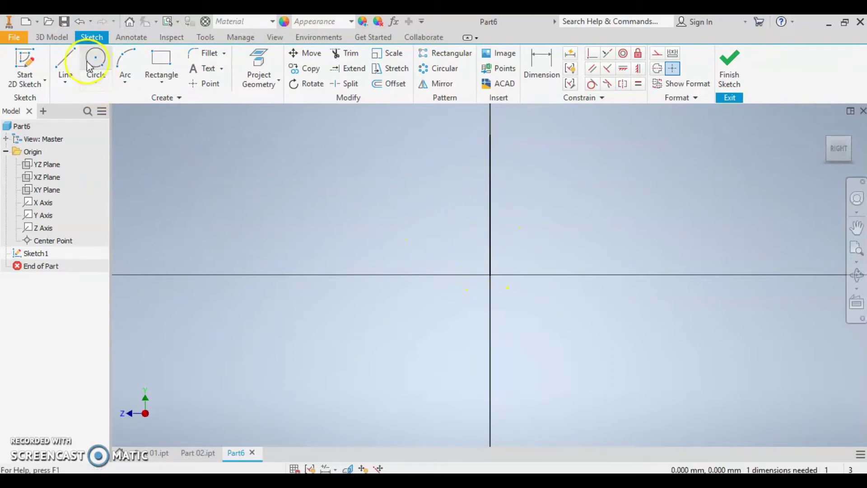
click(66, 68)
click(490, 274)
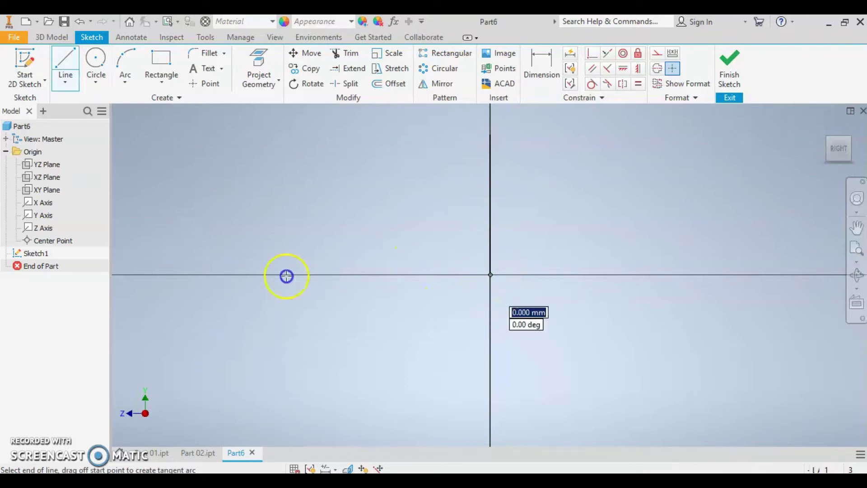
click(286, 274)
key(Escape)
Step: Convert both lines to construction geometry
drag(596, 205, 391, 321)
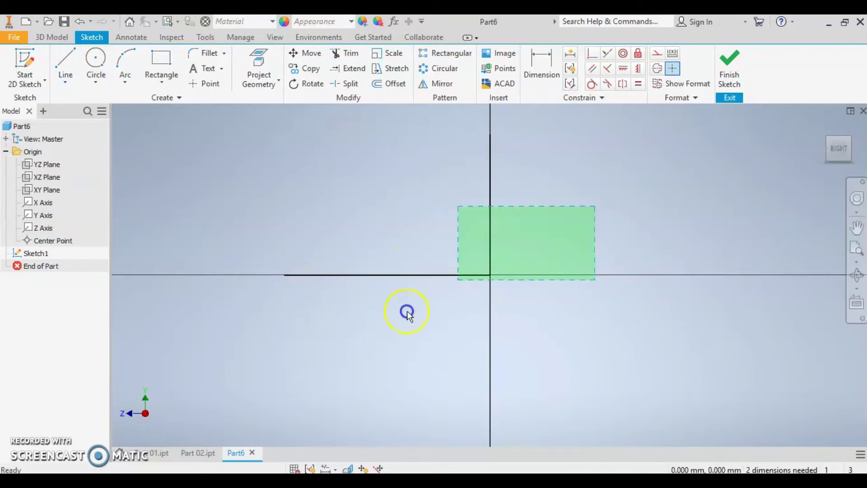
right_click(490, 220)
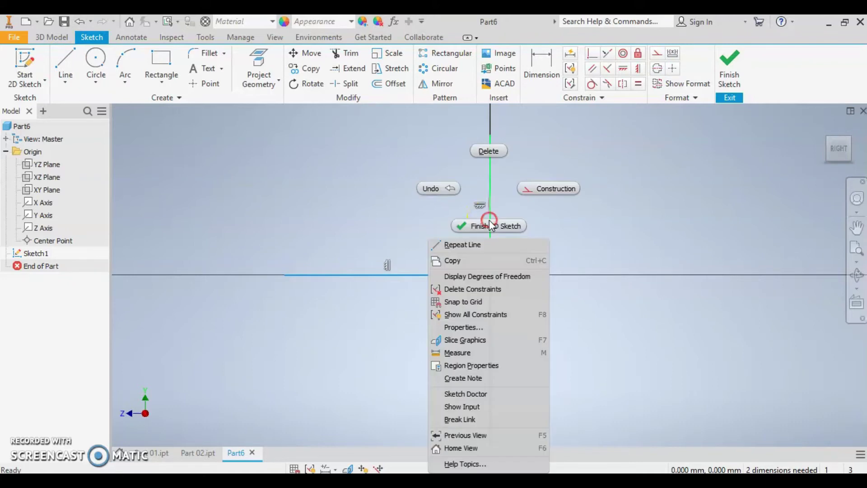
click(560, 194)
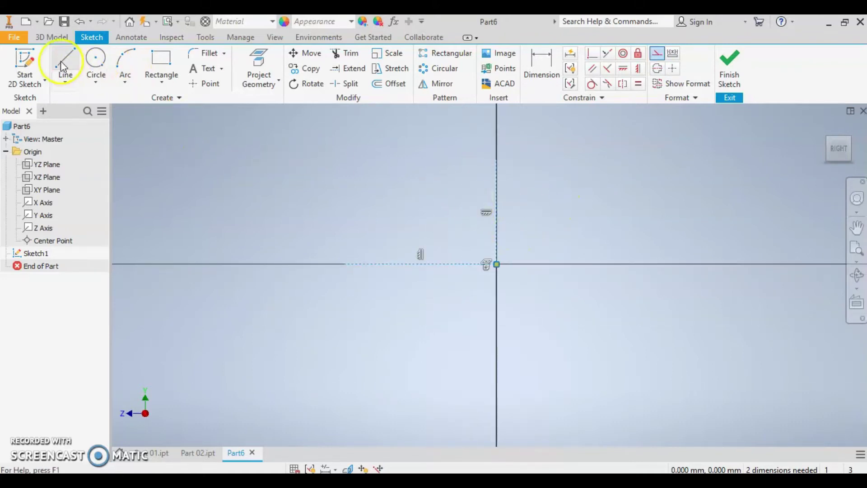
scroll(470, 294, up, 4)
scroll(473, 294, down, 2)
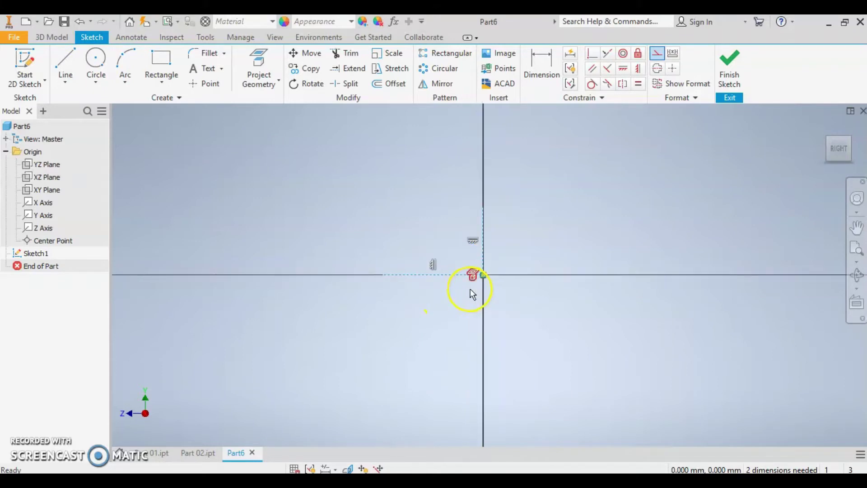
Step: Draw the lower steps of the profile, starting on the vertical axis
click(56, 61)
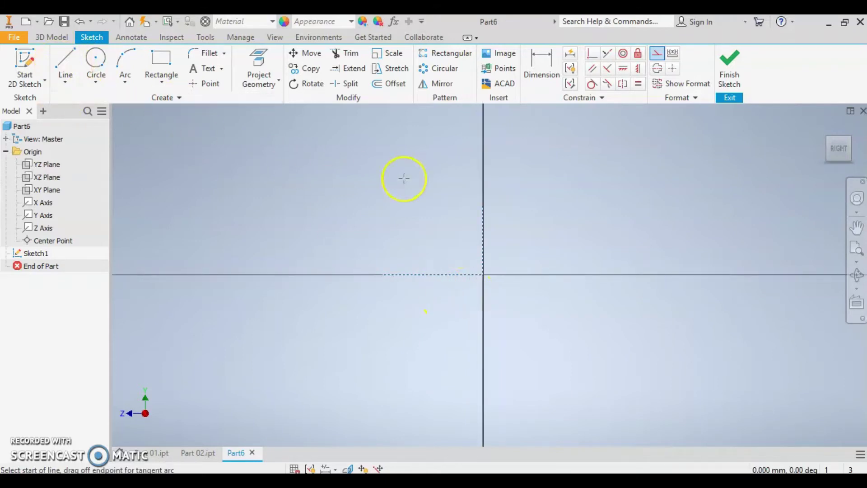
click(482, 192)
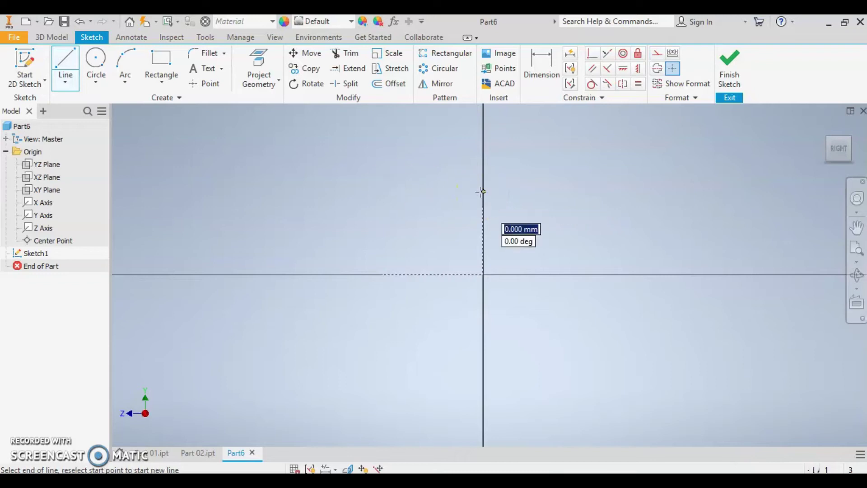
click(415, 192)
click(415, 158)
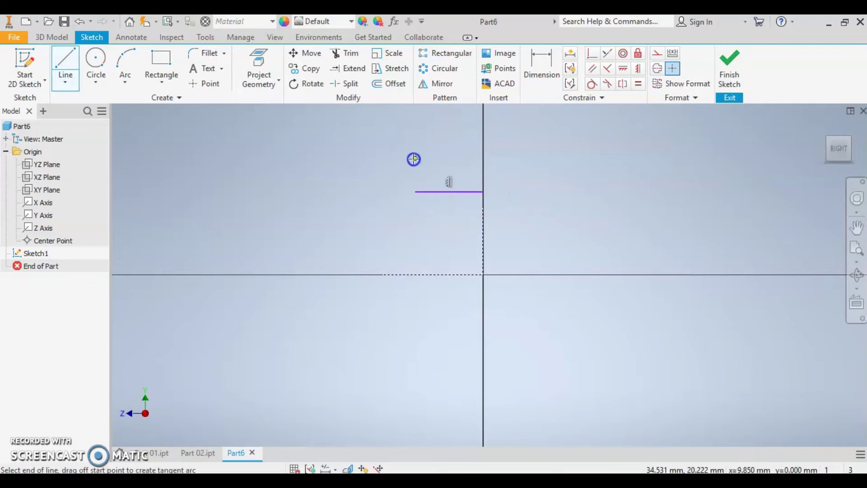
scroll(455, 149, down, 3)
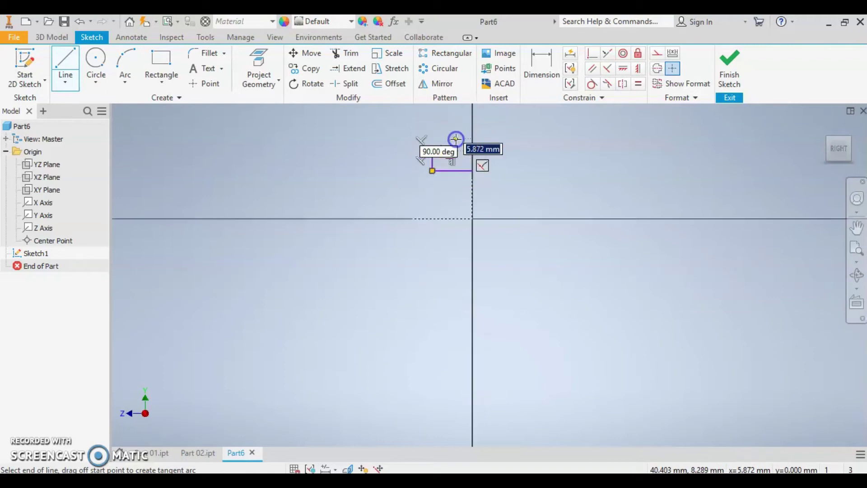
click(455, 140)
scroll(454, 120, up, 2)
scroll(453, 120, up, 2)
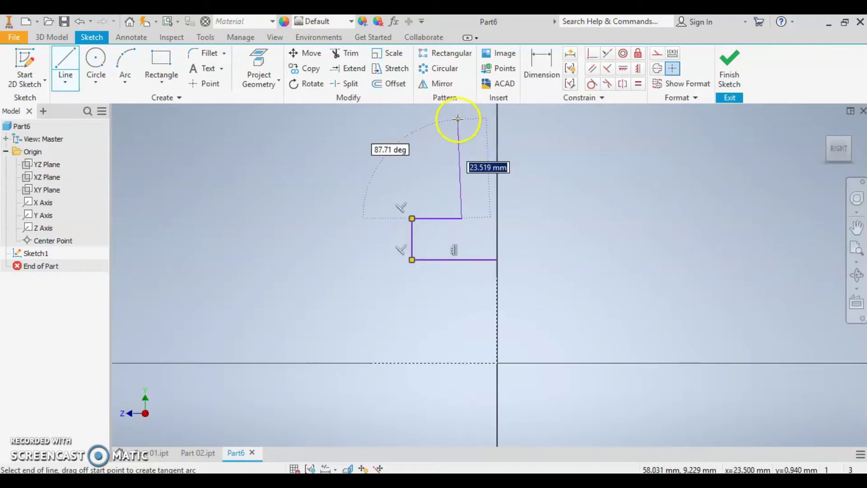
Step: Add the upper steps and close the profile back down the vertical axis
click(461, 128)
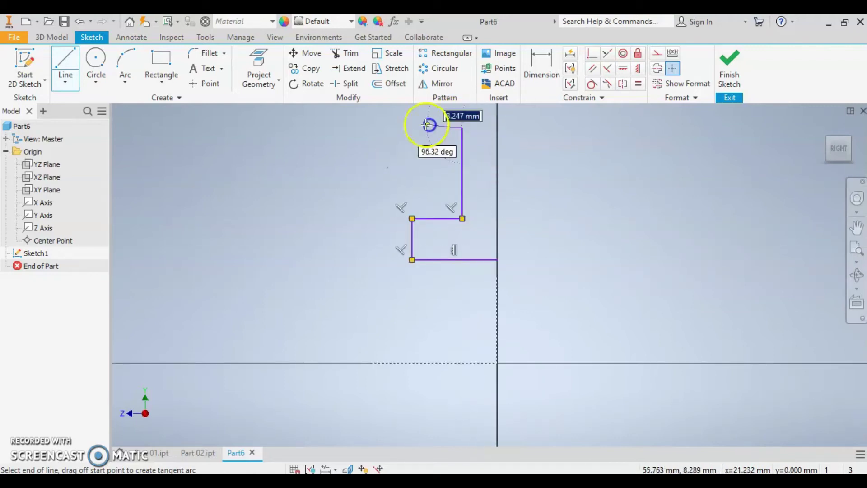
click(428, 128)
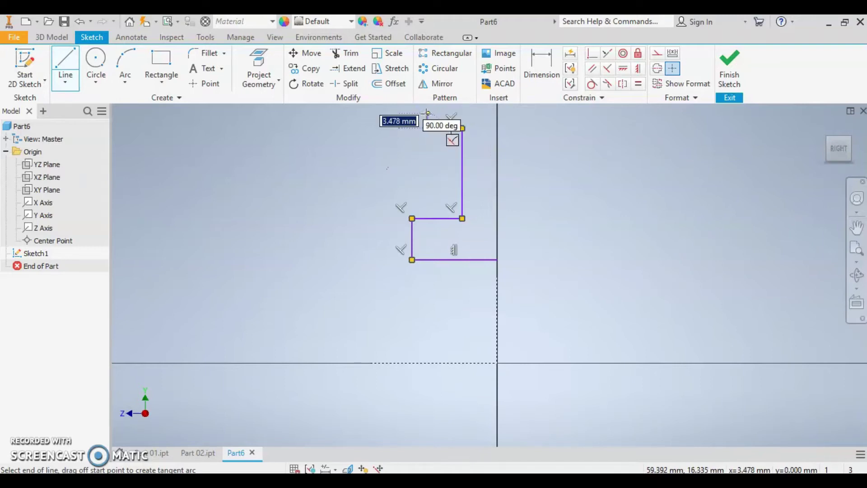
click(429, 114)
double_click(496, 114)
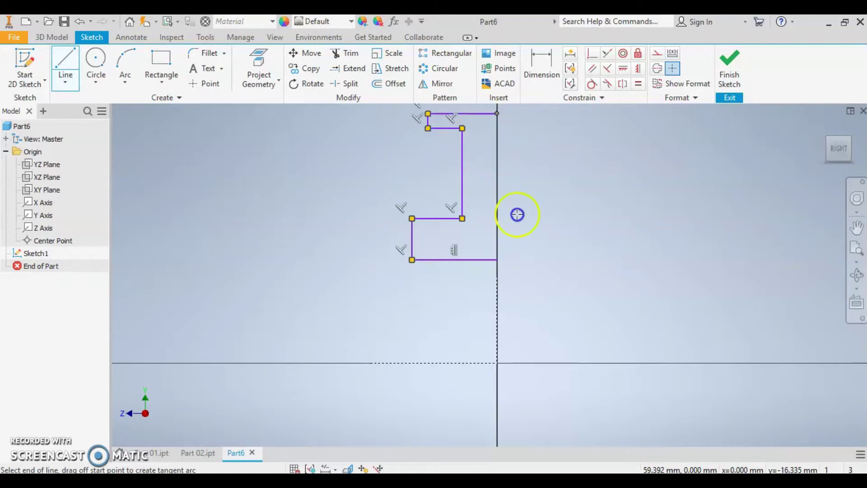
click(497, 260)
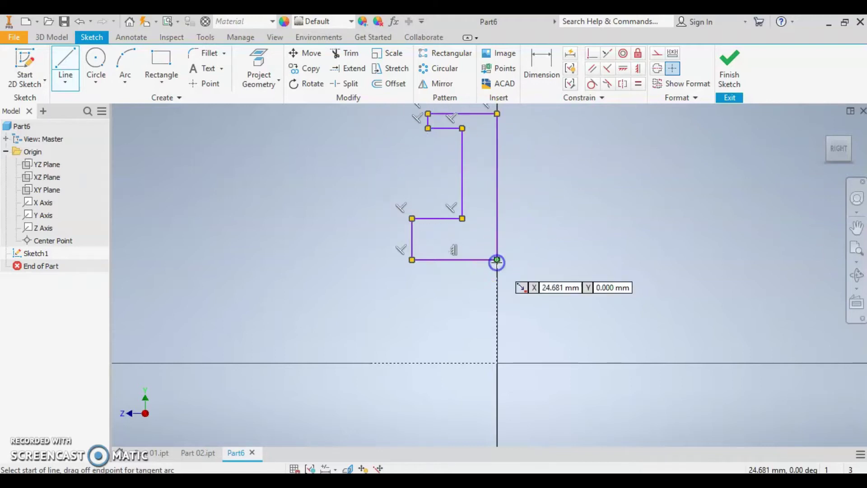
key(Escape)
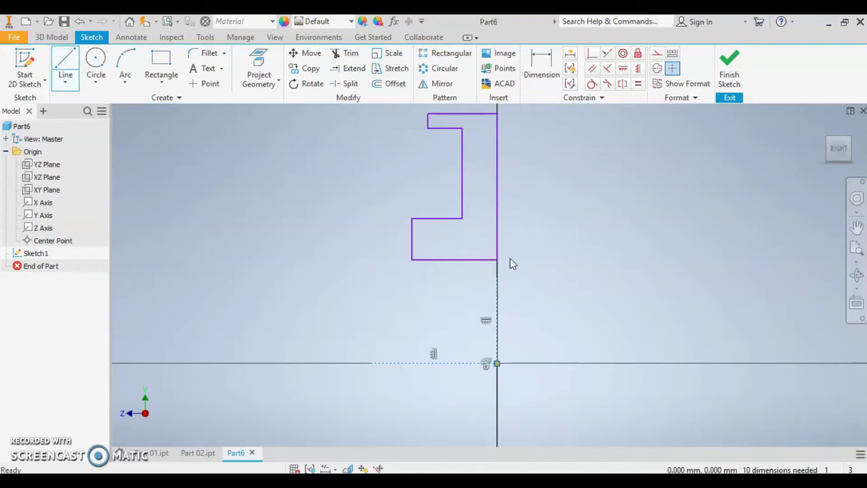
click(457, 202)
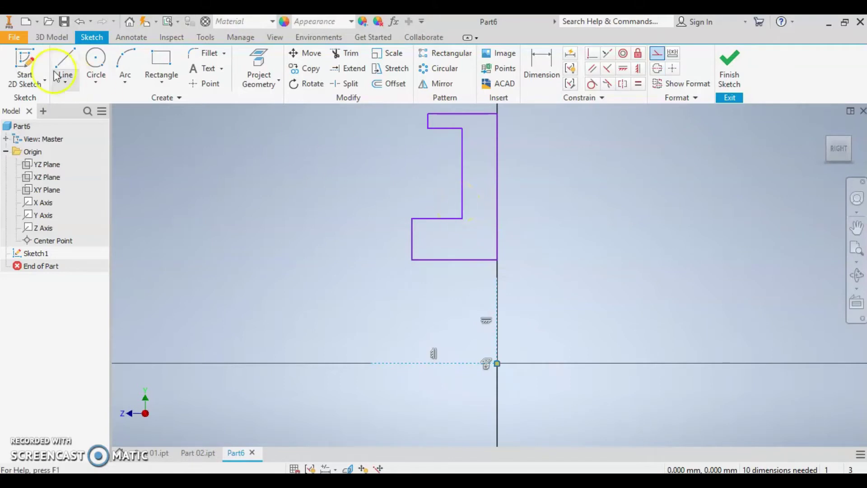
Step: Dimension the left edge 21 from the origin and make the right edge collinear with the axis
click(542, 73)
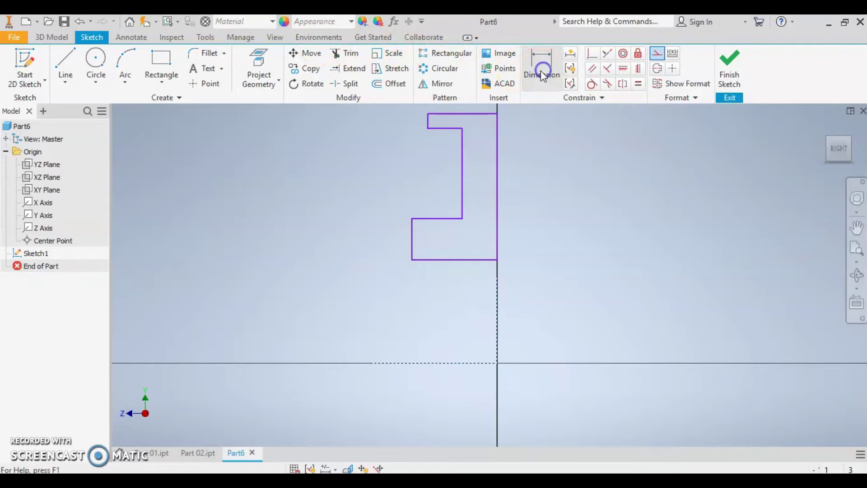
click(411, 240)
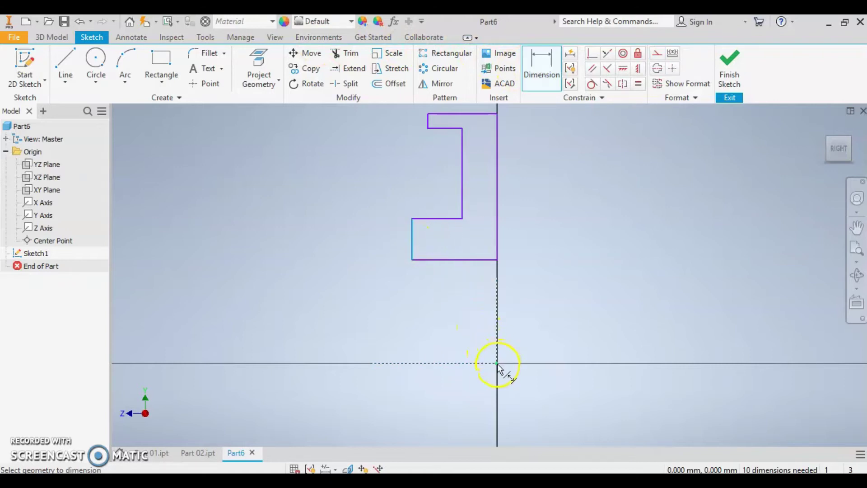
click(497, 363)
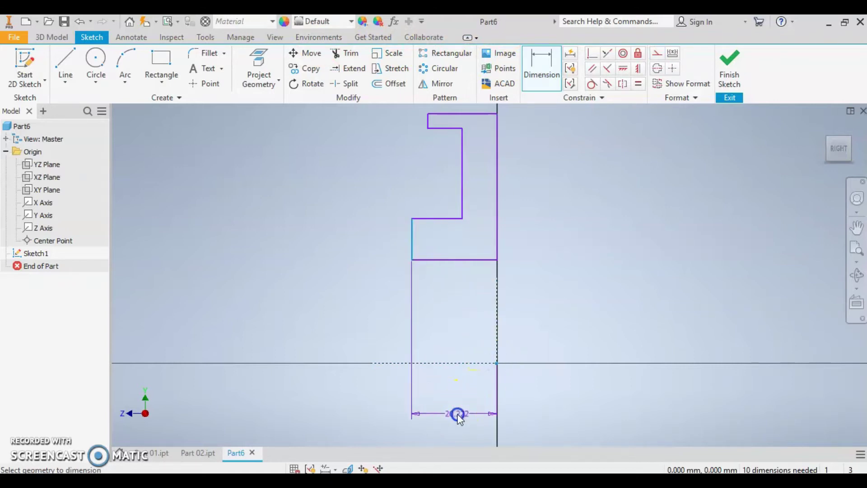
click(458, 414)
text(21)
key(Return)
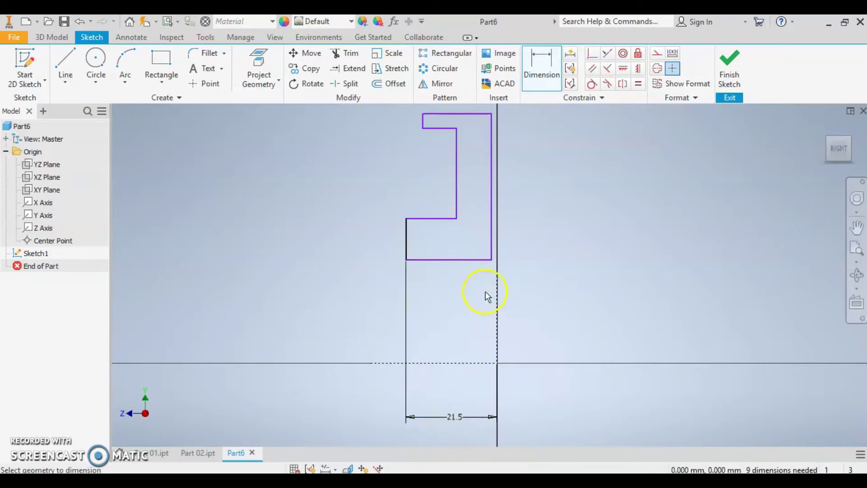
drag(497, 246, 499, 318)
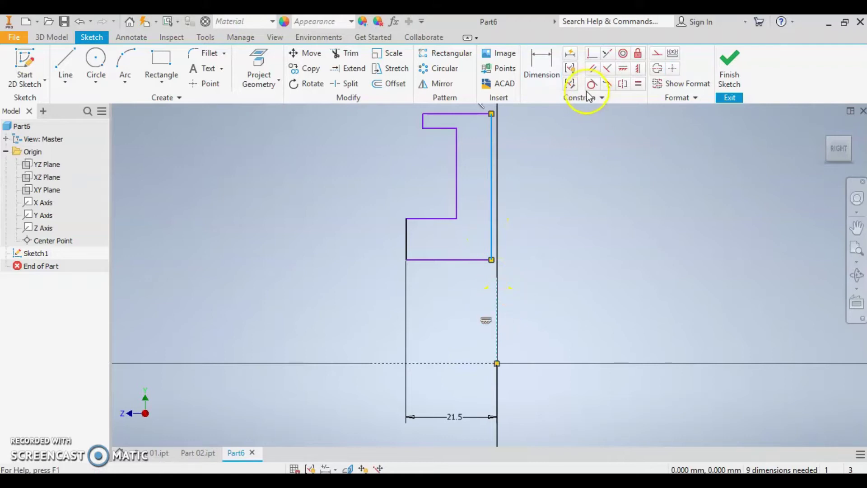
click(608, 55)
click(497, 316)
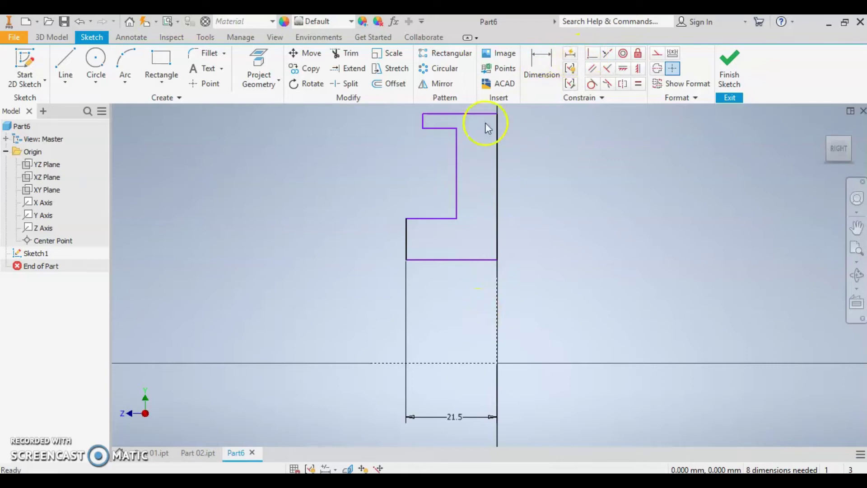
Step: Set the web thickness to 10 and the bore radius to 11
click(546, 68)
click(456, 178)
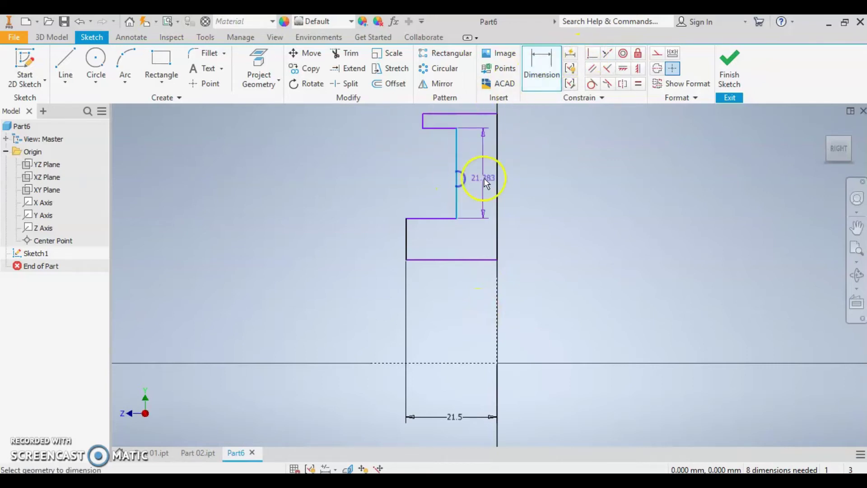
click(495, 179)
text(10)
key(Return)
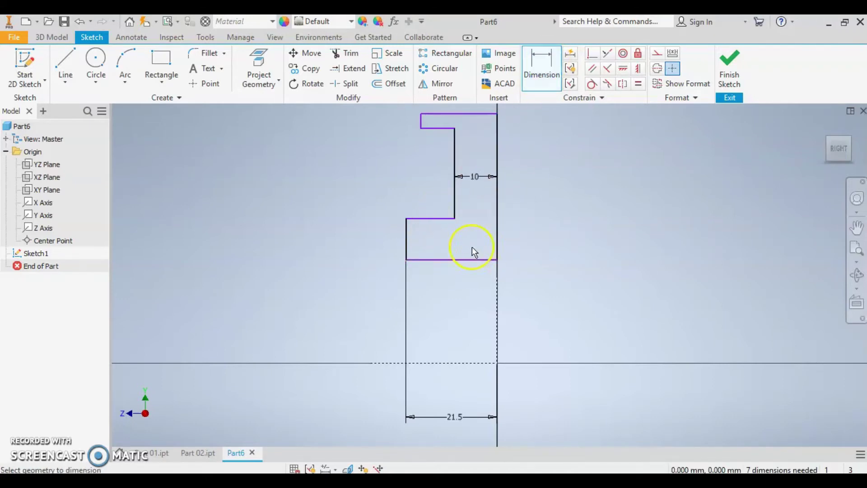
click(462, 362)
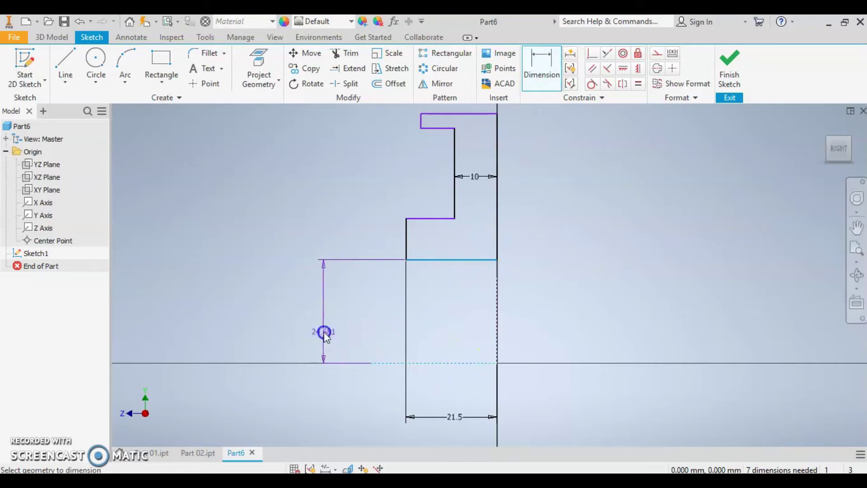
click(324, 334)
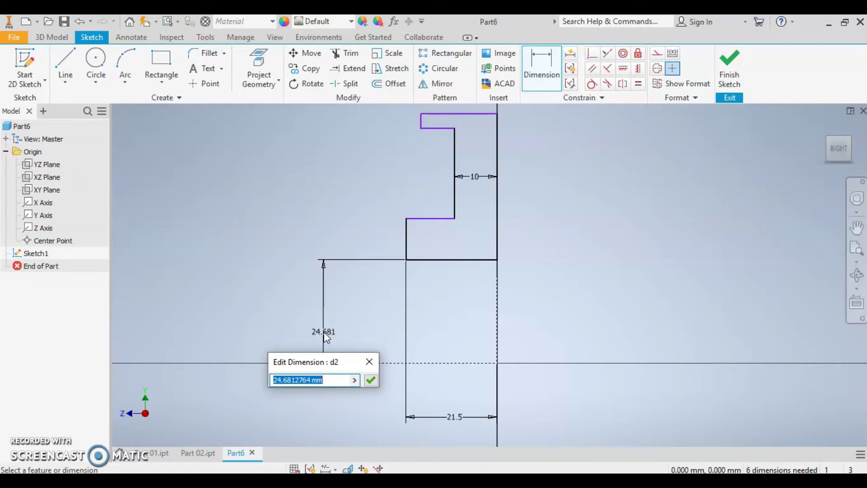
text(11)
key(Return)
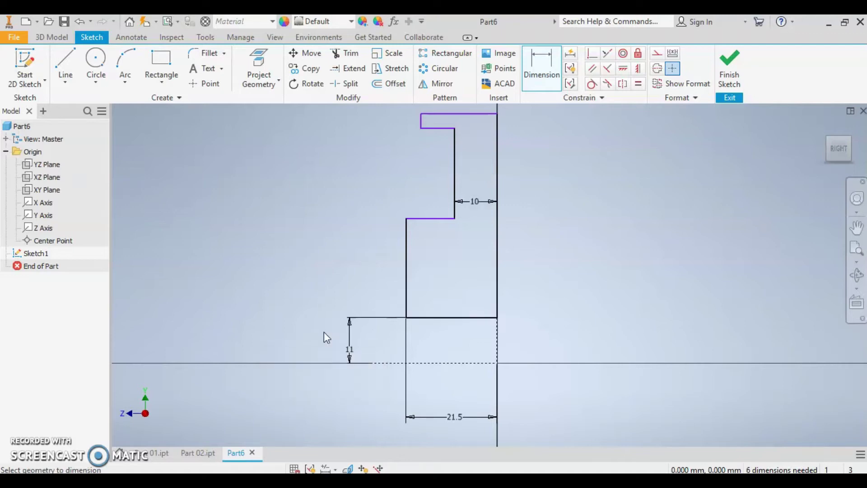
Step: Dimension the hub radius as 42/2 (21) and the web radius as 69
click(430, 220)
click(426, 363)
click(283, 322)
text(42/2)
key(Return)
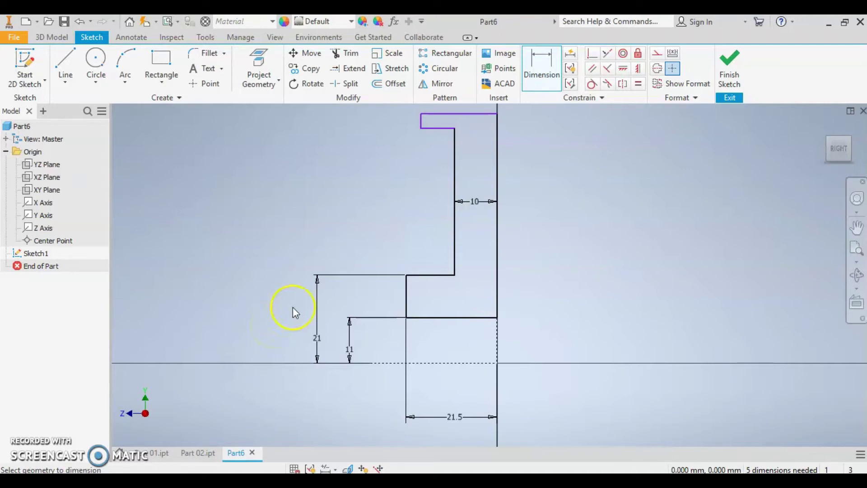
click(442, 128)
click(447, 363)
click(261, 292)
text(138/2)
key(Return)
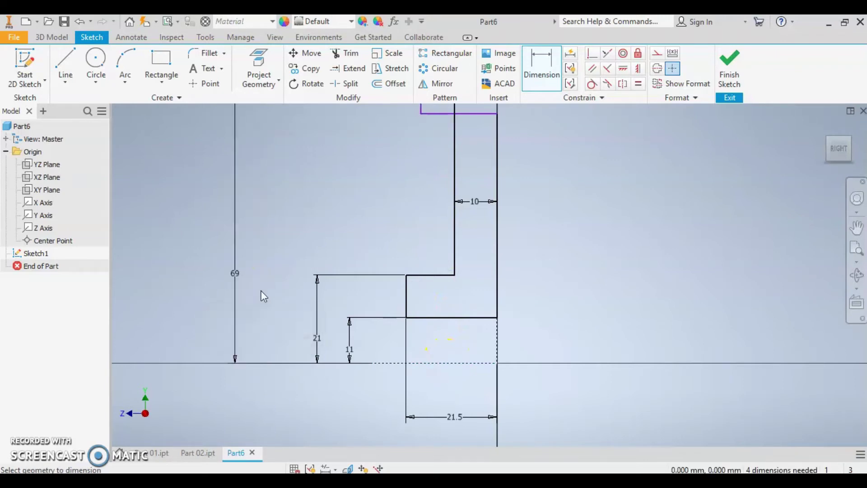
scroll(399, 318, up, 2)
scroll(417, 287, down, 4)
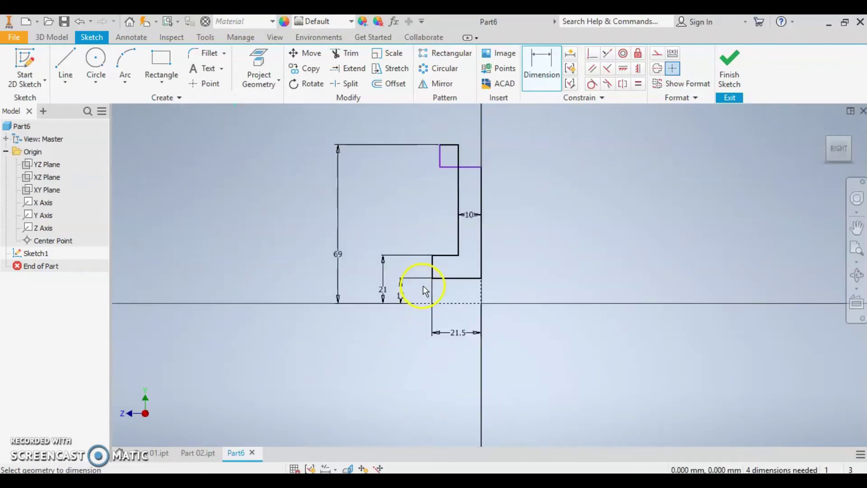
Step: Dimension the outer radius as 71 and the rim width as 10
click(467, 167)
click(460, 303)
click(271, 265)
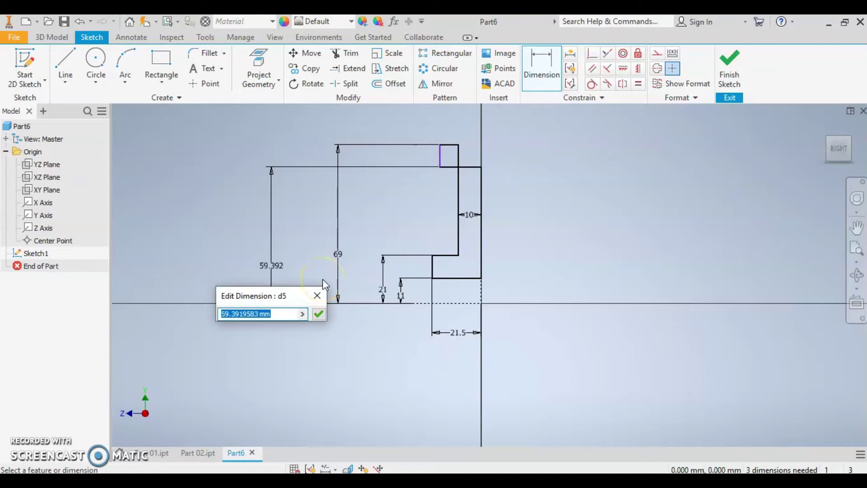
text(142)
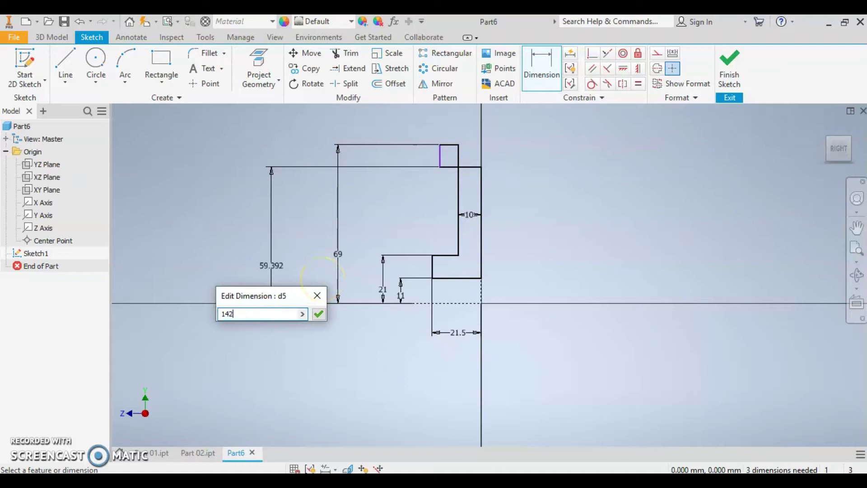
text(2)
key(Return)
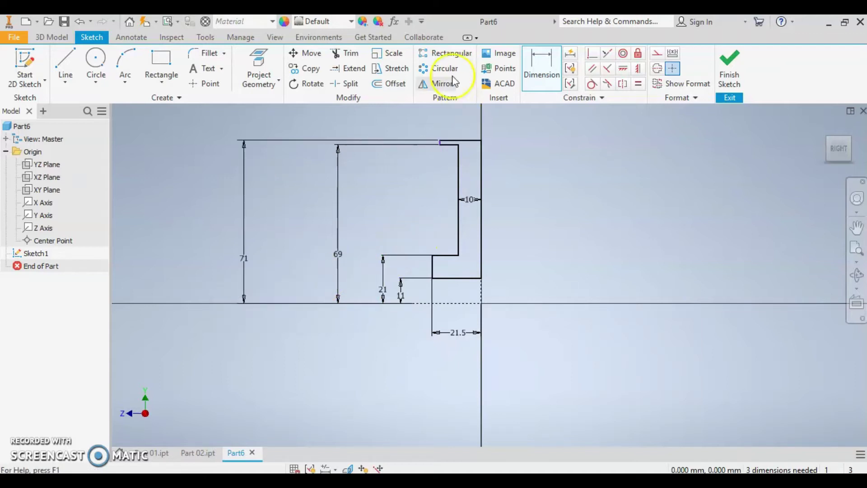
scroll(437, 138, up, 3)
scroll(438, 138, up, 3)
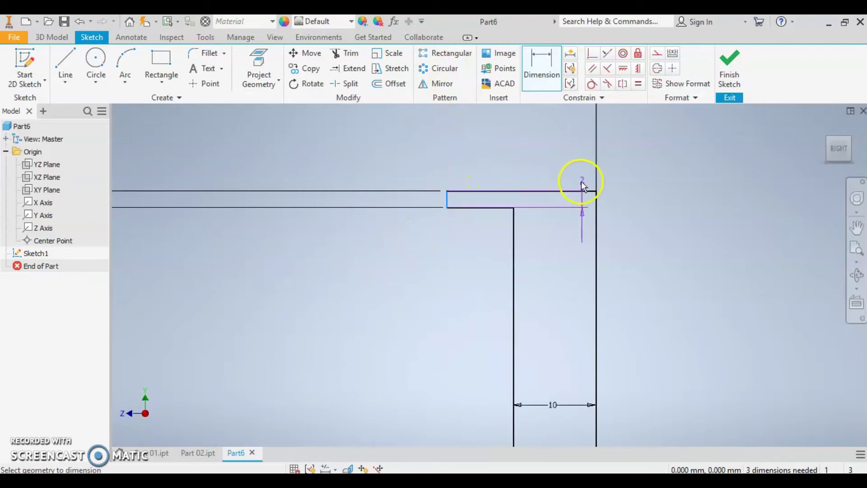
scroll(578, 345, down, 5)
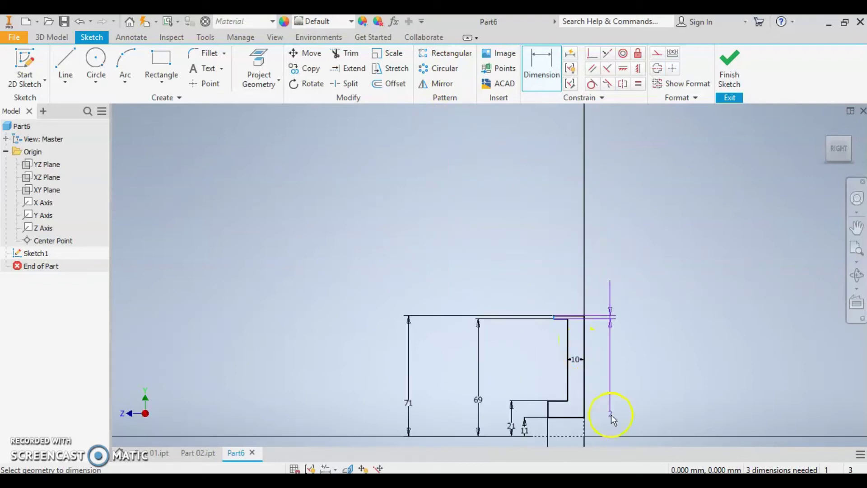
click(585, 435)
click(575, 275)
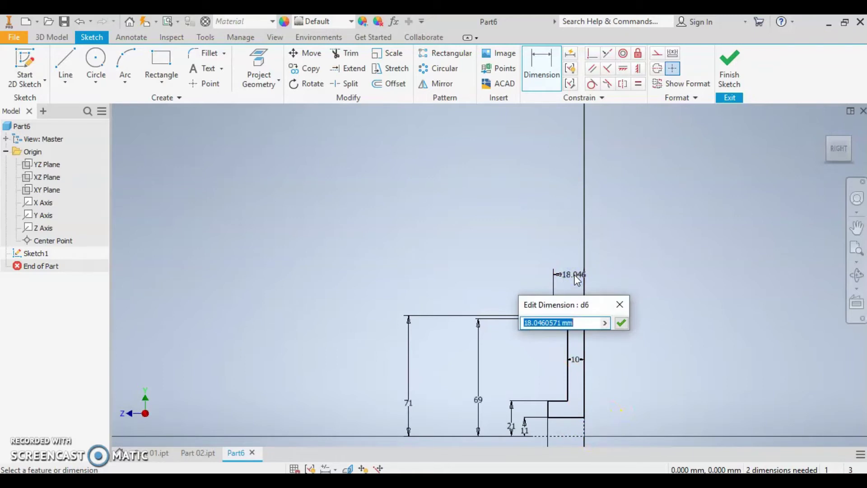
text(10)
key(Return)
click(555, 330)
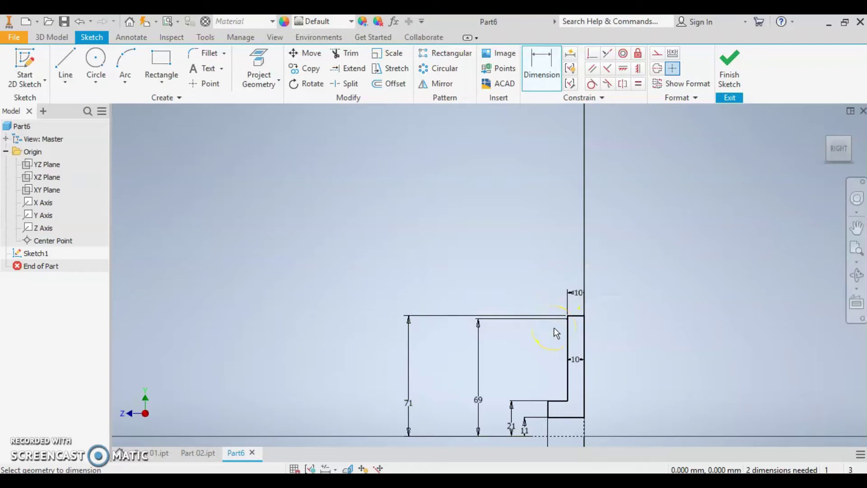
scroll(587, 361, up, 5)
Step: Change one 10 mm width dimension to 5
key(Escape)
double_click(544, 365)
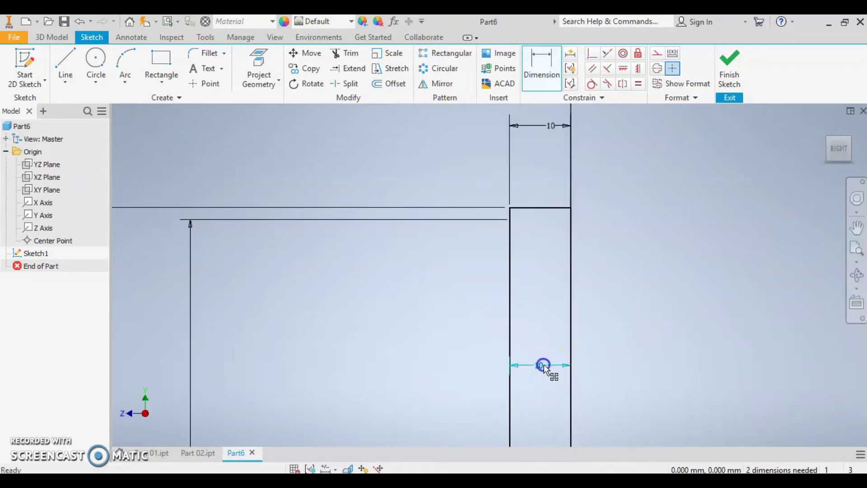
text(5)
key(Return)
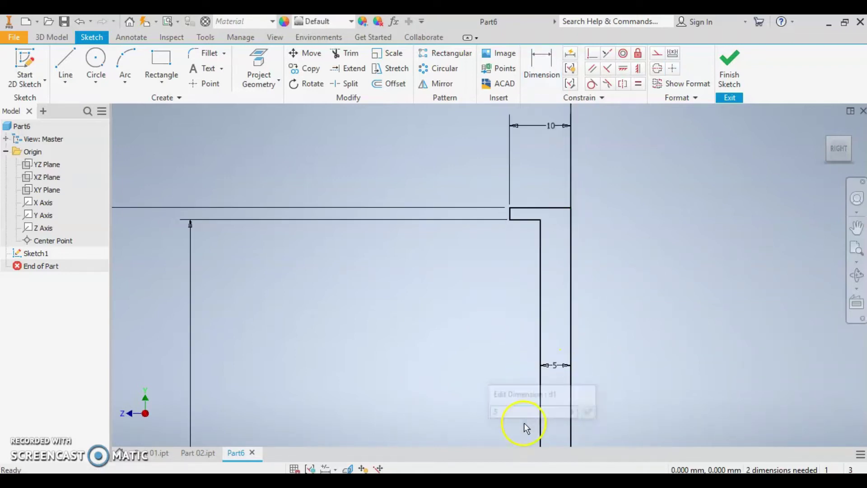
scroll(524, 365, down, 5)
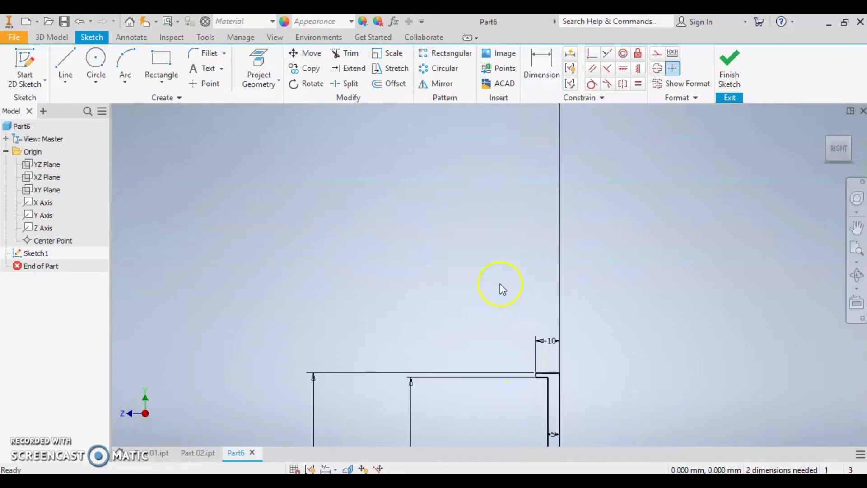
scroll(501, 284, down, 2)
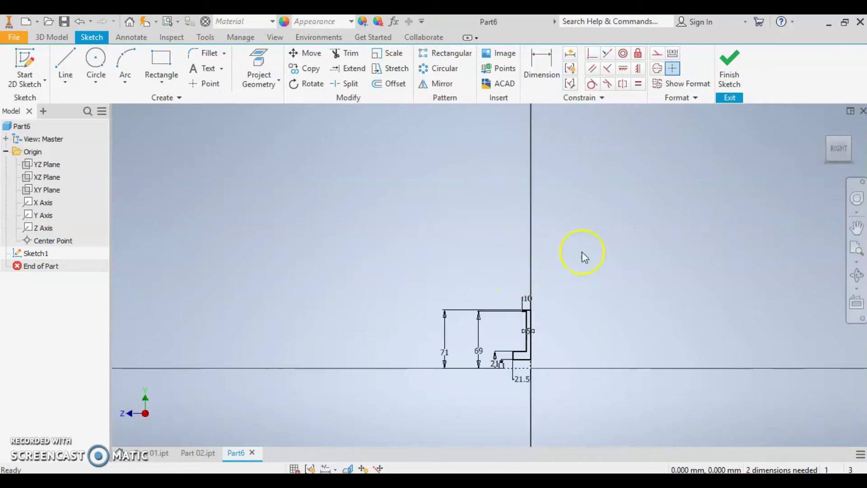
Step: Revolve the profile 360° about the dashed centreline to create Revolution1
click(731, 81)
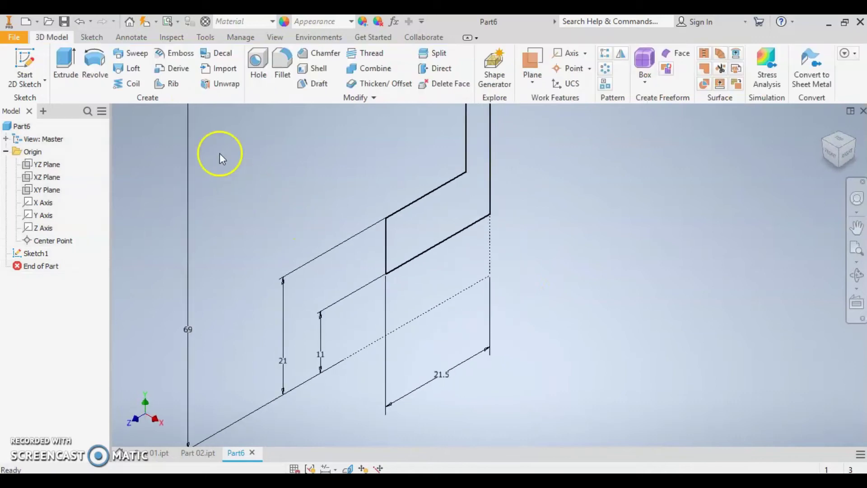
click(95, 63)
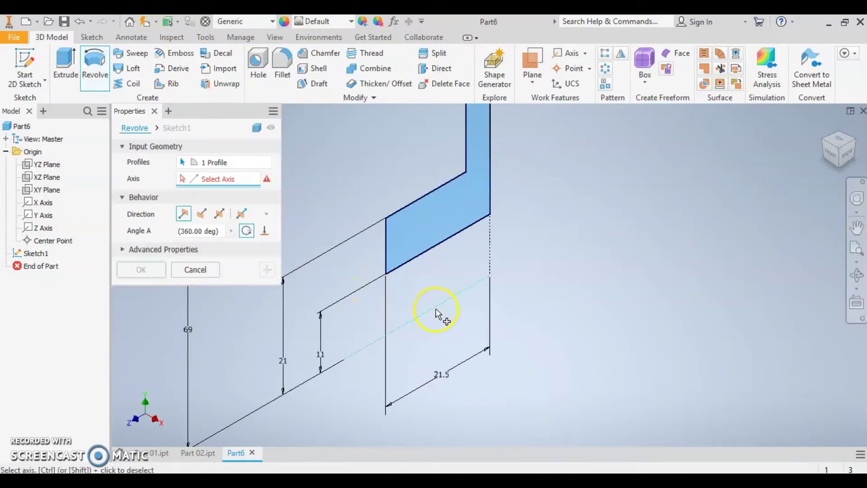
click(437, 309)
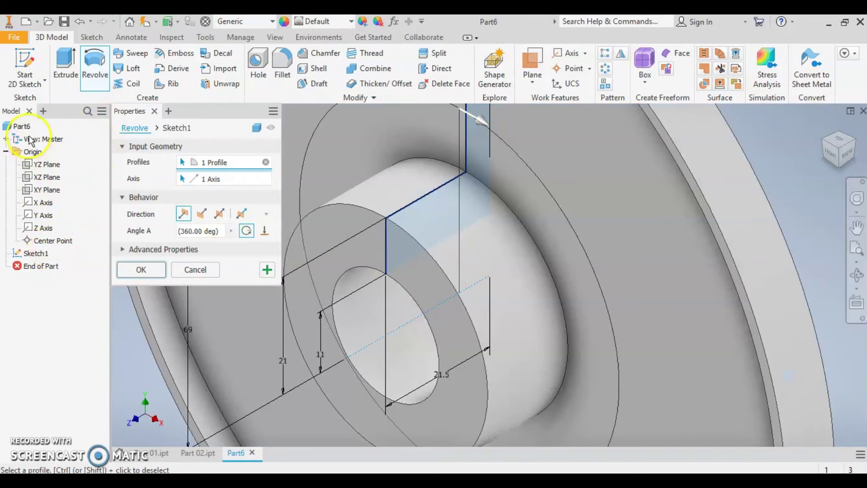
click(141, 270)
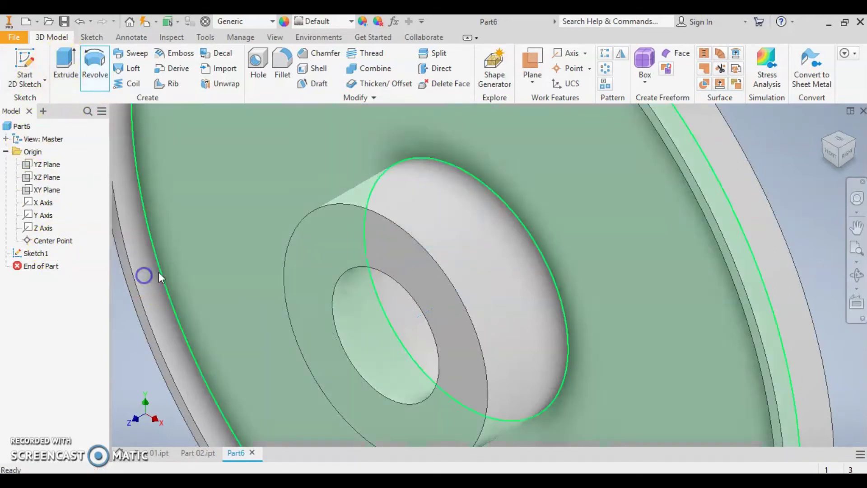
scroll(449, 200, down, 5)
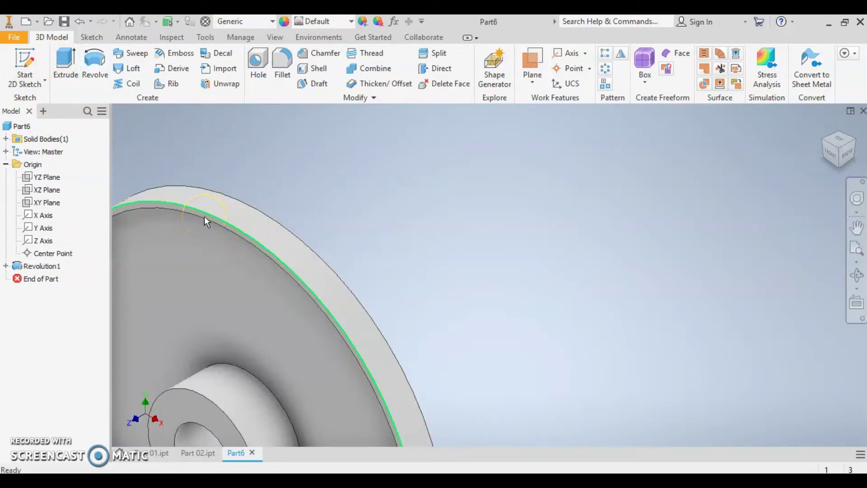
Step: Create Sketch2 on the rim's flat side face and zoom to fit the part
click(227, 248)
scroll(230, 255, up, 2)
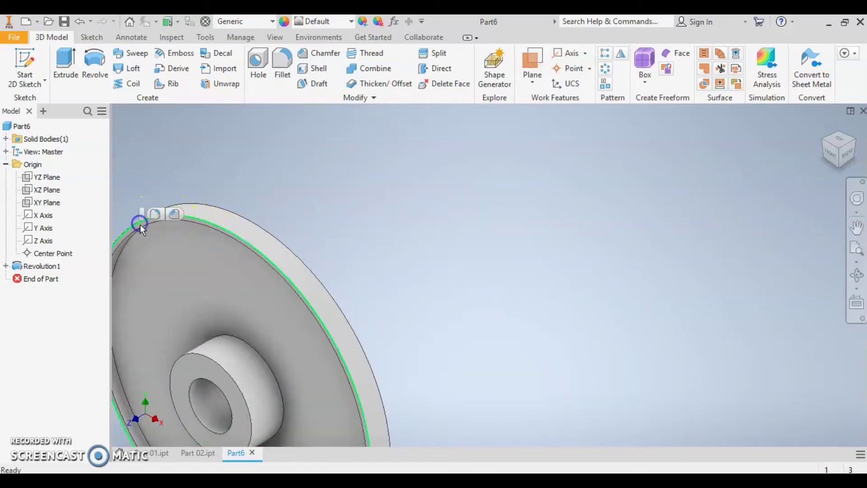
scroll(343, 245, up, 5)
scroll(266, 233, down, 5)
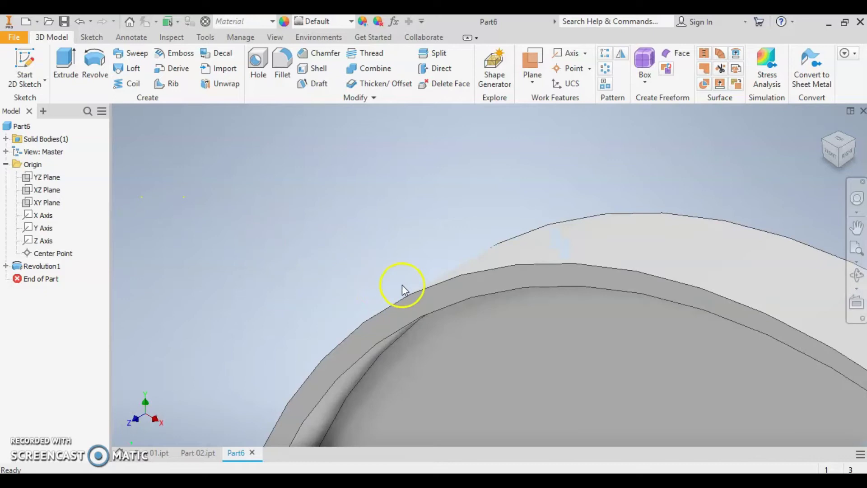
click(440, 290)
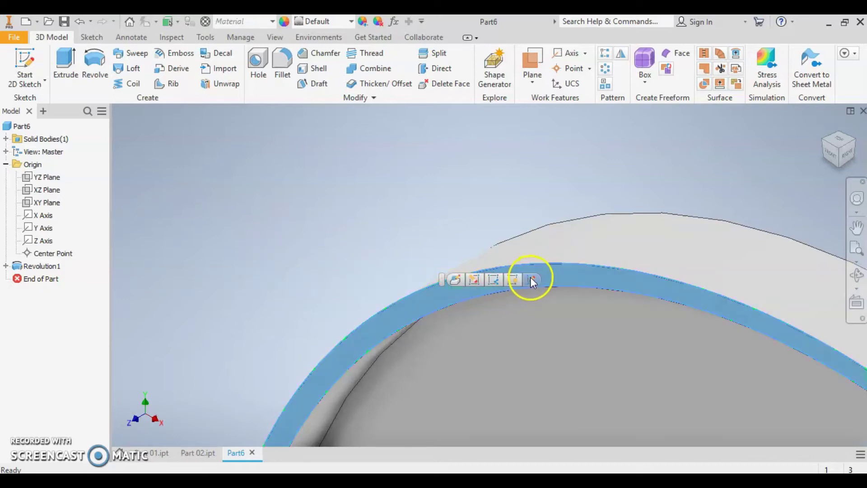
click(531, 279)
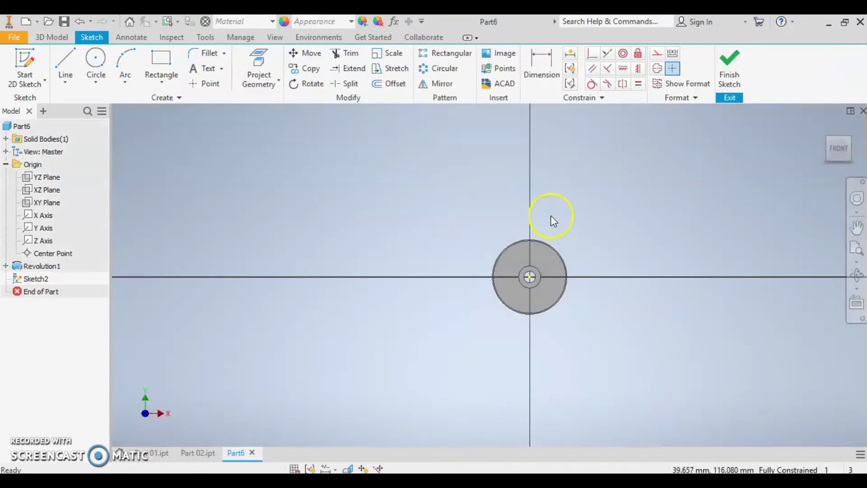
scroll(551, 221, down, 5)
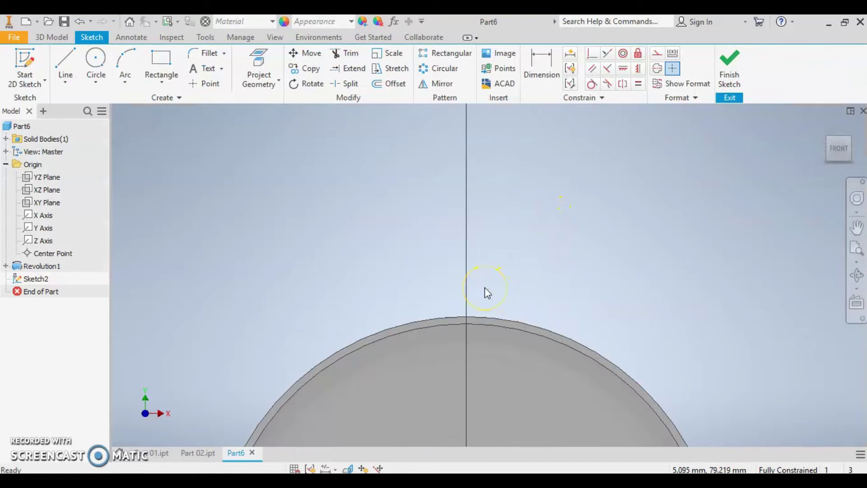
scroll(484, 289, up, 2)
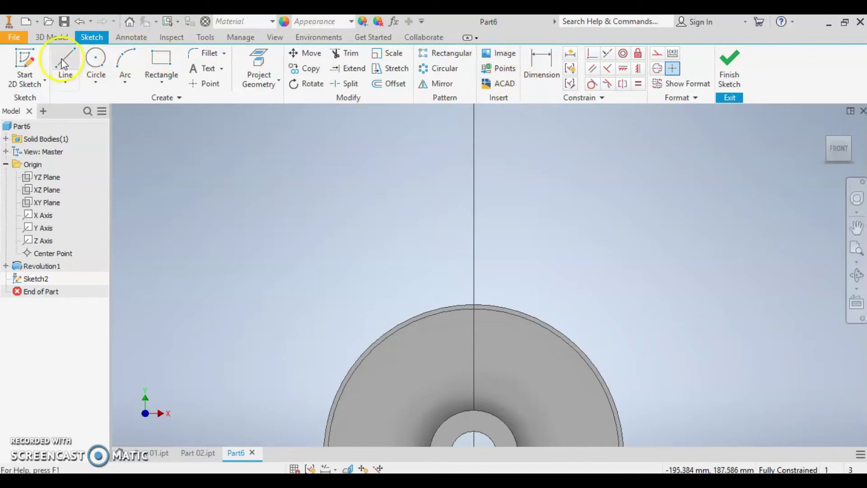
mouse_move(65, 64)
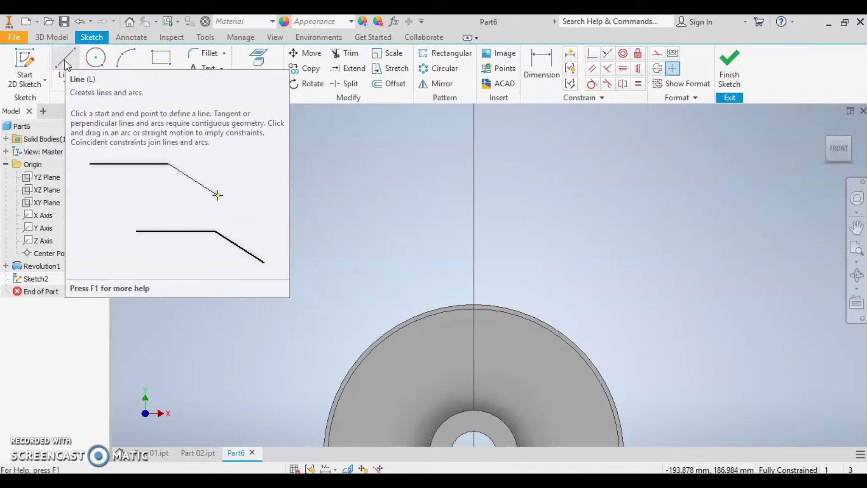
Step: Draw a short horizontal line from the vertical axis and a slanted flank past the rim
click(65, 65)
scroll(457, 280, up, 4)
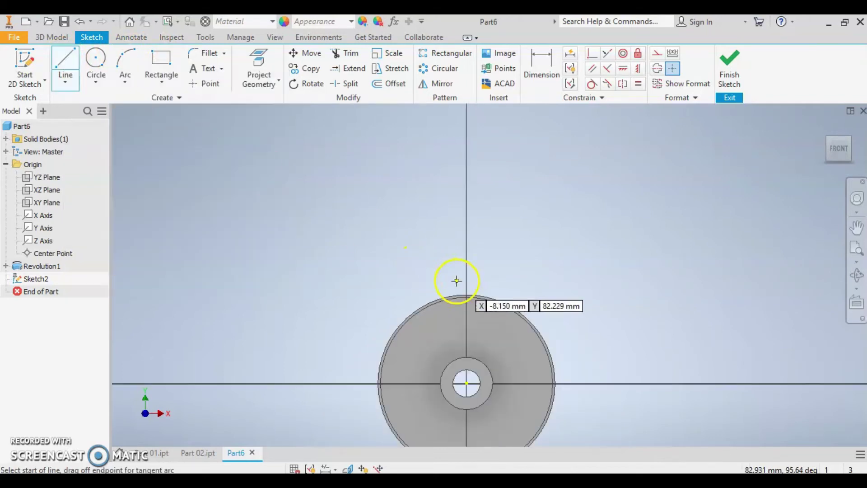
scroll(459, 281, down, 5)
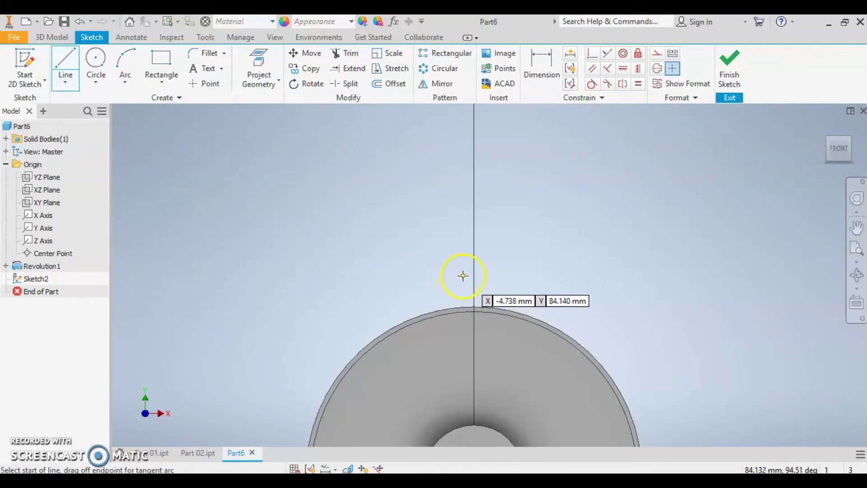
click(474, 277)
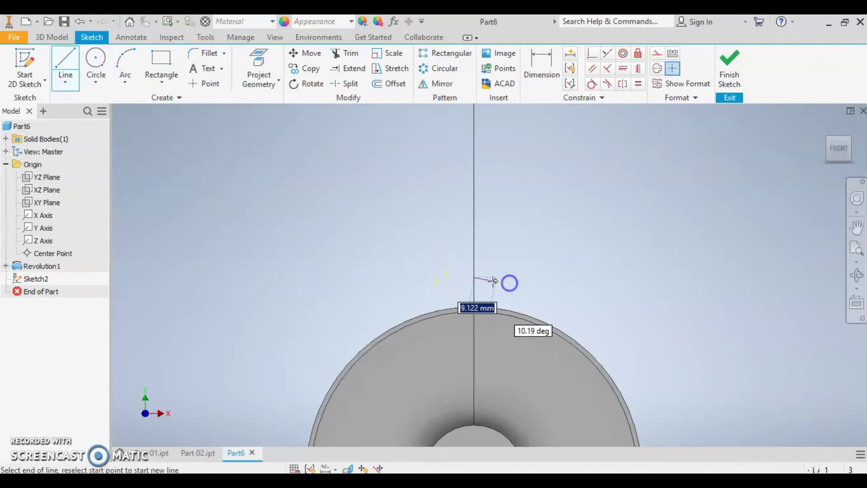
click(489, 277)
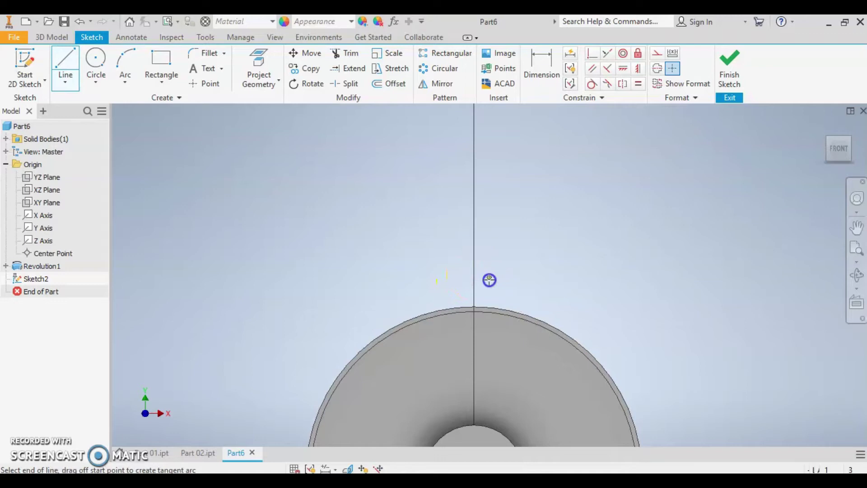
click(501, 327)
key(Escape)
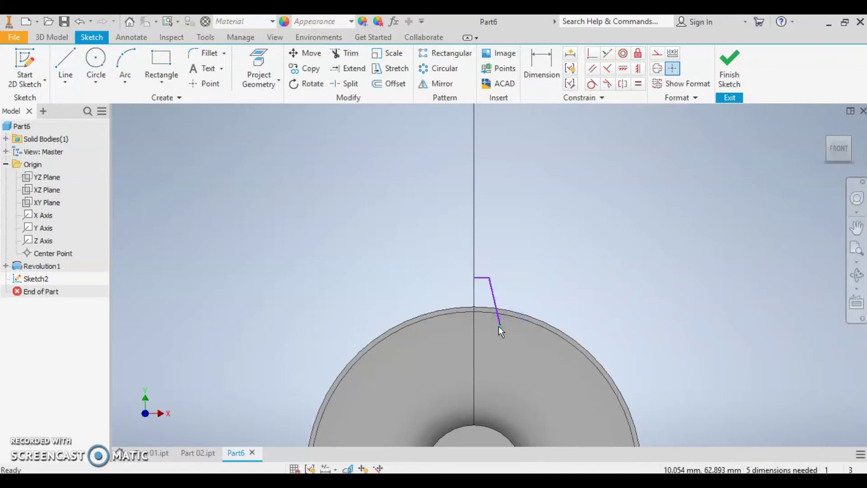
scroll(500, 291, up, 1)
scroll(490, 289, up, 2)
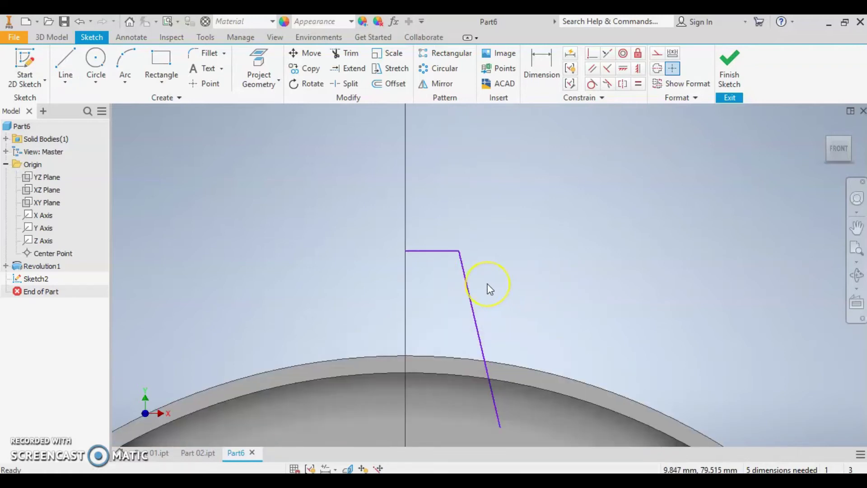
scroll(490, 289, down, 2)
scroll(490, 289, down, 1)
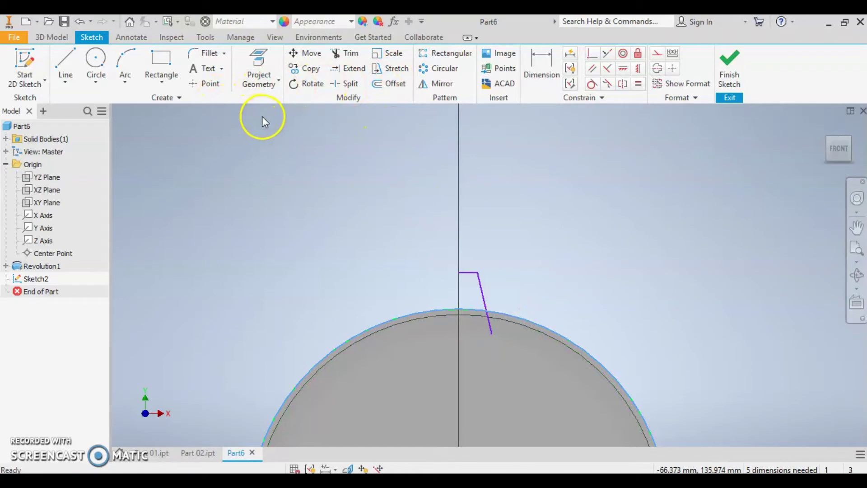
Step: Project the outer rim edge into Sketch2 and break its link to the model
click(255, 81)
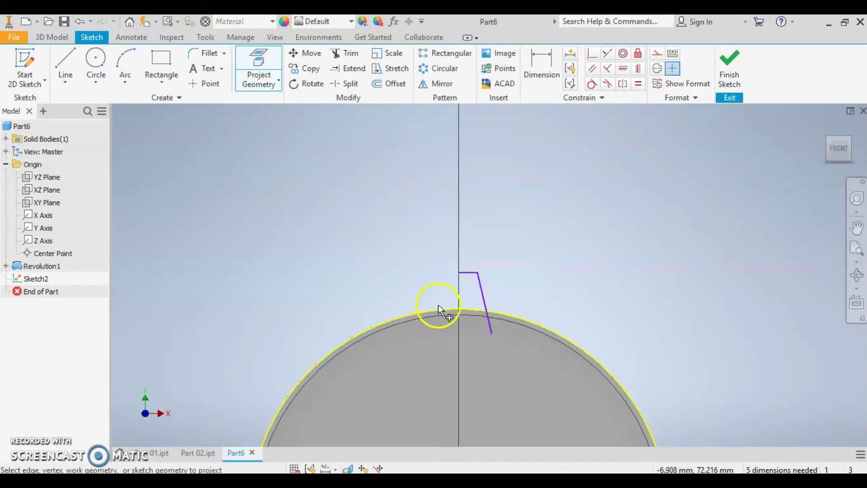
right_click(511, 316)
click(490, 335)
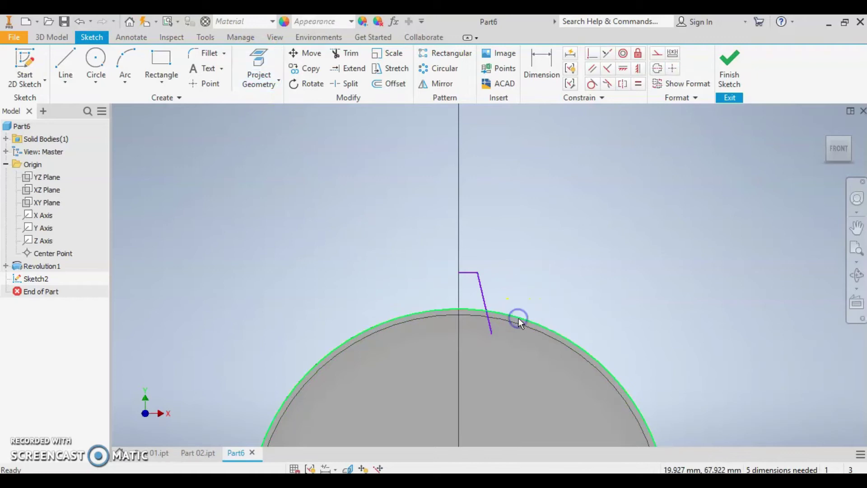
right_click(518, 318)
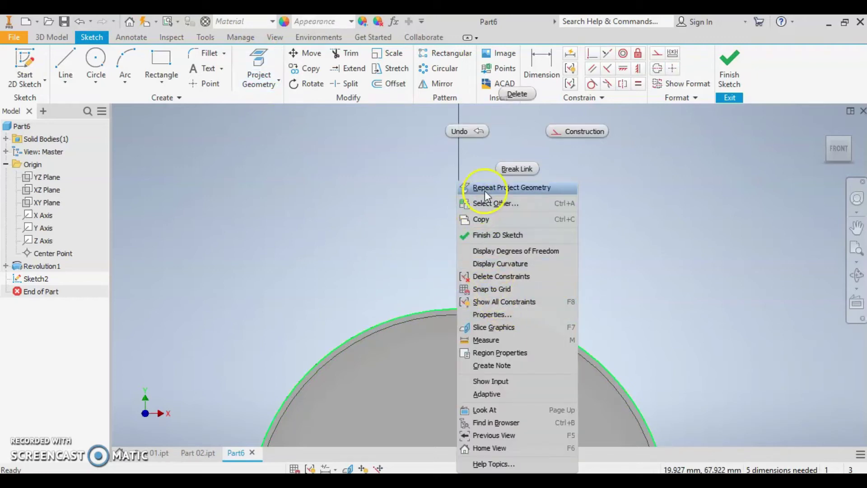
click(508, 168)
scroll(492, 311, down, 3)
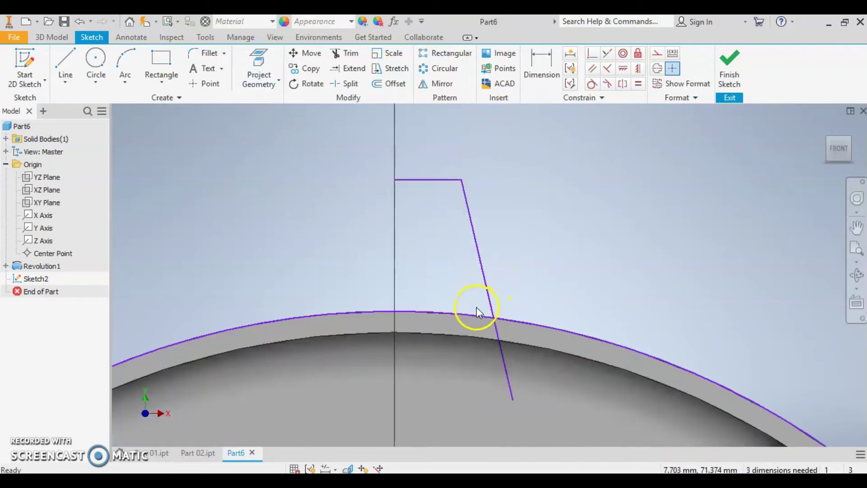
scroll(528, 316, up, 3)
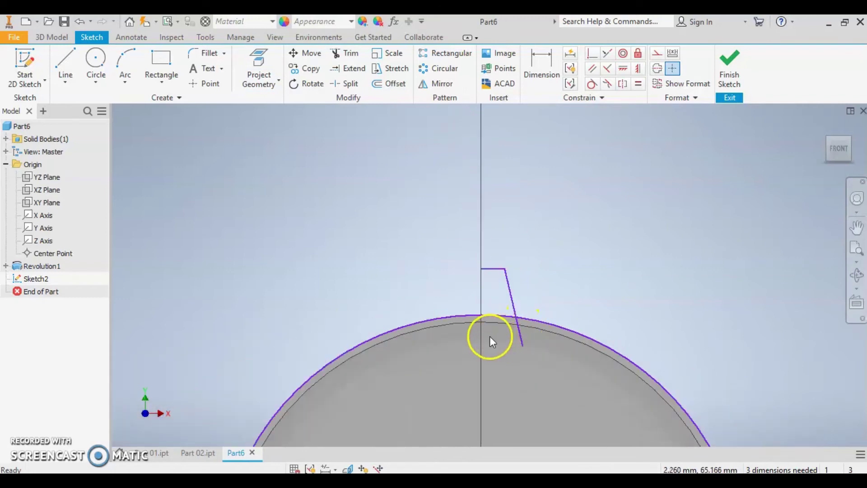
Step: Draw a line from the profile's top-left corner straight down to the rim arc
click(67, 66)
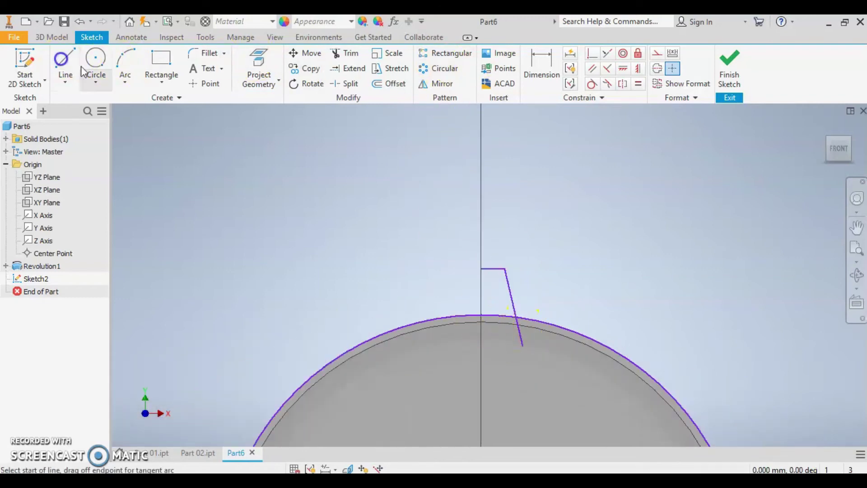
click(481, 268)
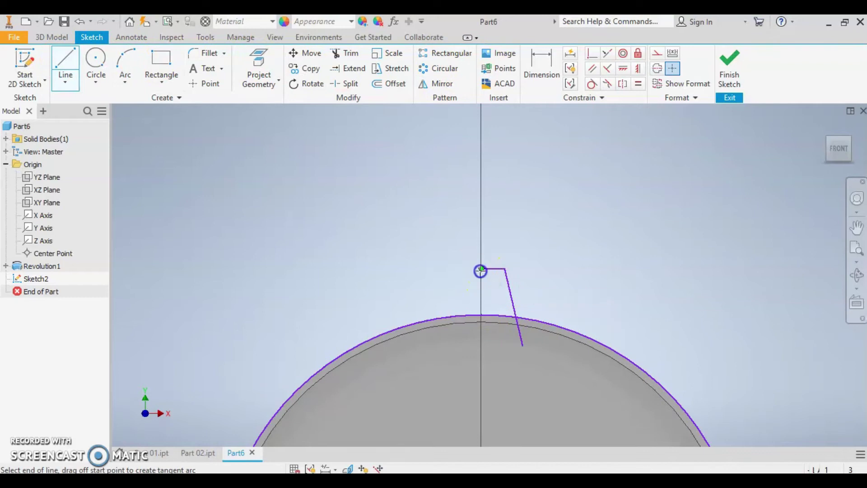
click(481, 313)
key(Escape)
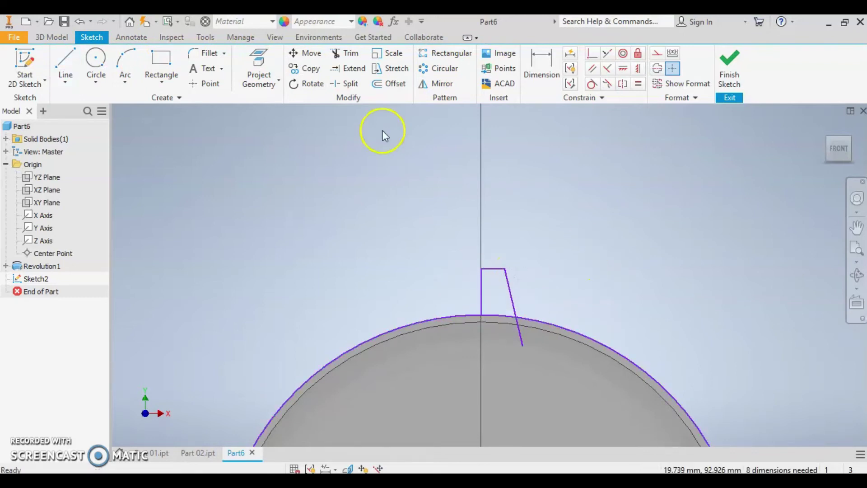
Step: Trim away the outside rim arc and the slanted line's tail below the rim
click(345, 53)
click(409, 321)
click(524, 339)
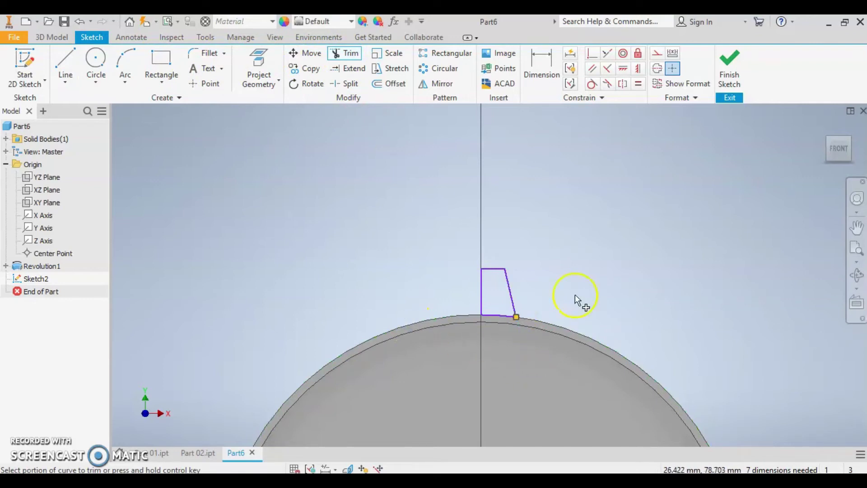
key(Escape)
scroll(581, 263, down, 3)
scroll(579, 259, up, 1)
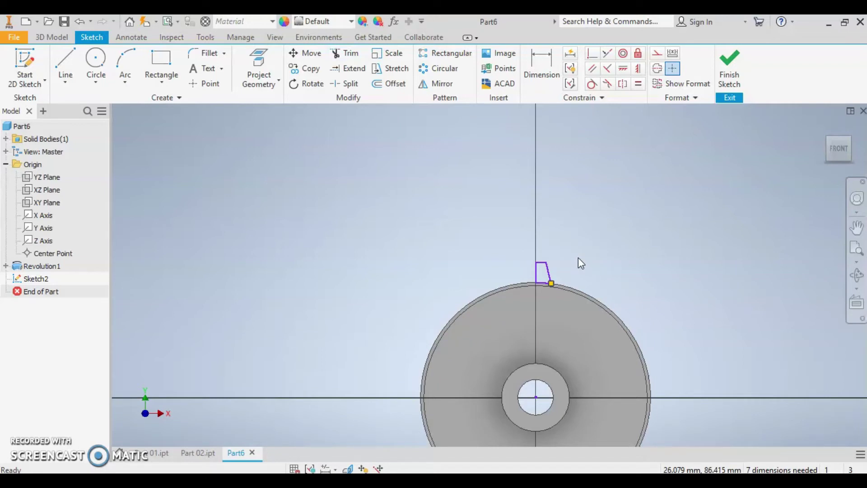
Step: Dimension the tooth profile's width from the axis line at 5
scroll(560, 246, up, 2)
click(544, 65)
scroll(528, 293, up, 3)
click(502, 285)
click(587, 327)
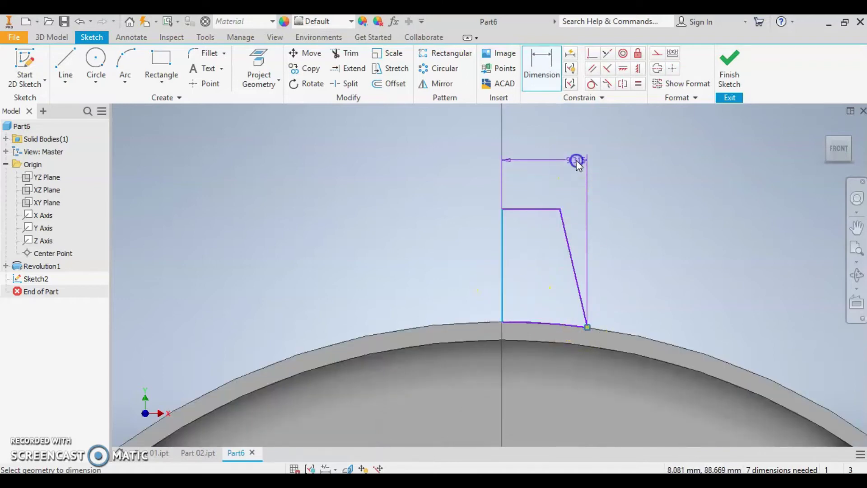
click(577, 160)
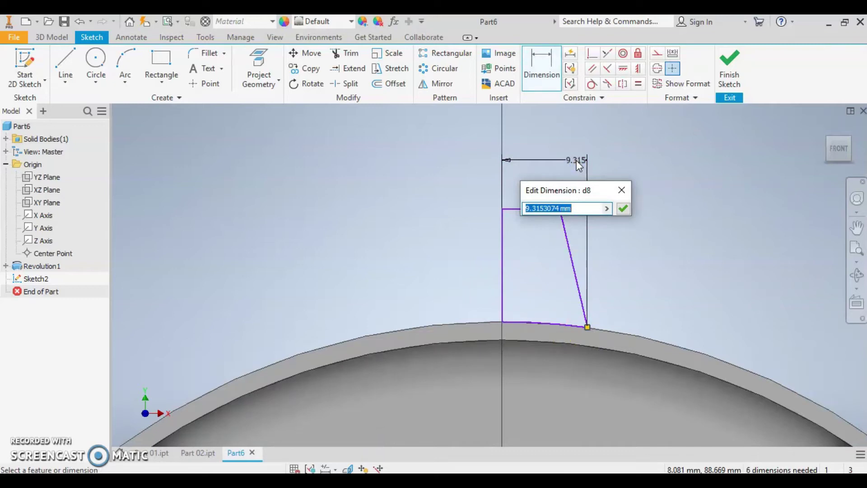
text(5)
key(Return)
click(538, 247)
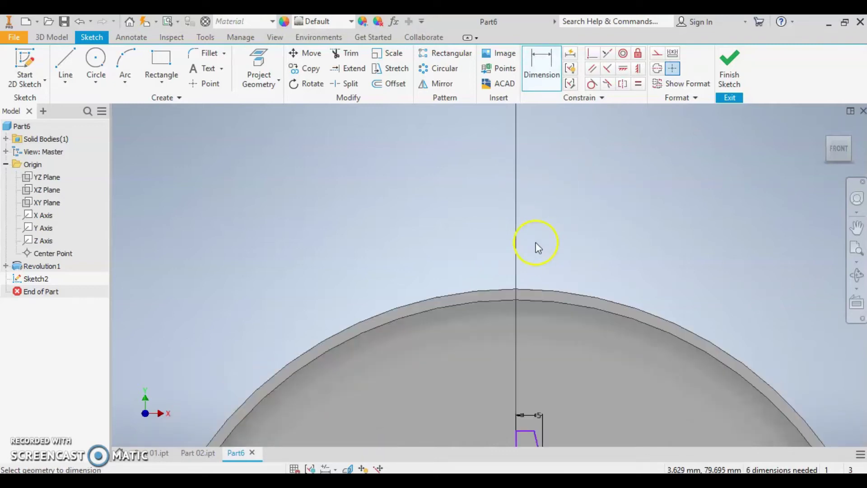
Step: Dimension the profile's bottom arc at 142
scroll(538, 247, down, 5)
scroll(536, 242, up, 3)
scroll(626, 278, up, 3)
scroll(588, 287, up, 3)
click(576, 292)
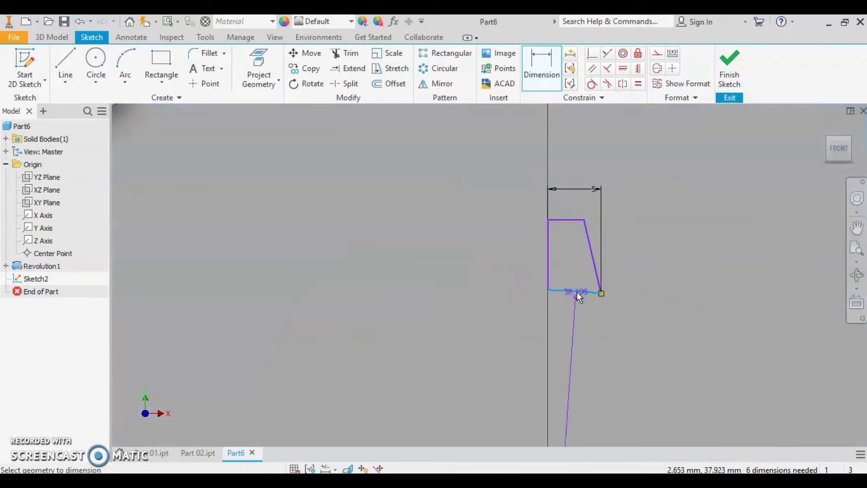
click(576, 292)
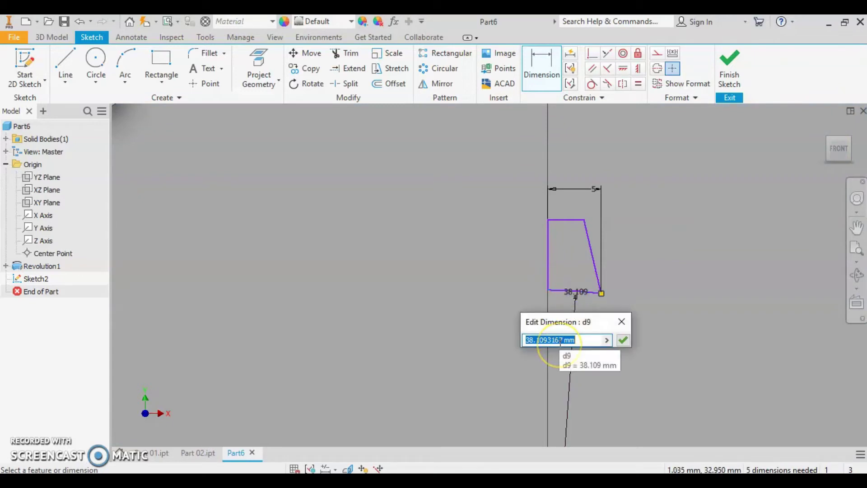
text(142)
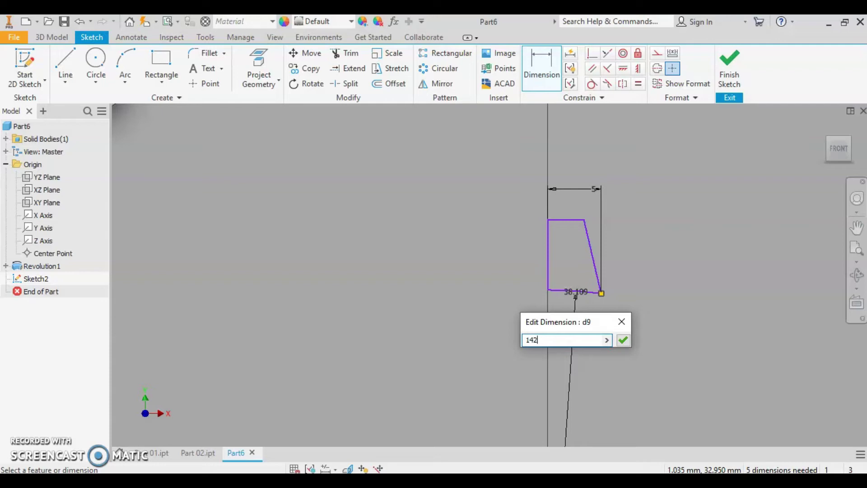
key(Return)
Step: Recentre the disc and constrain the long line's end to the disc centre
scroll(566, 345, down, 3)
scroll(564, 352, down, 2)
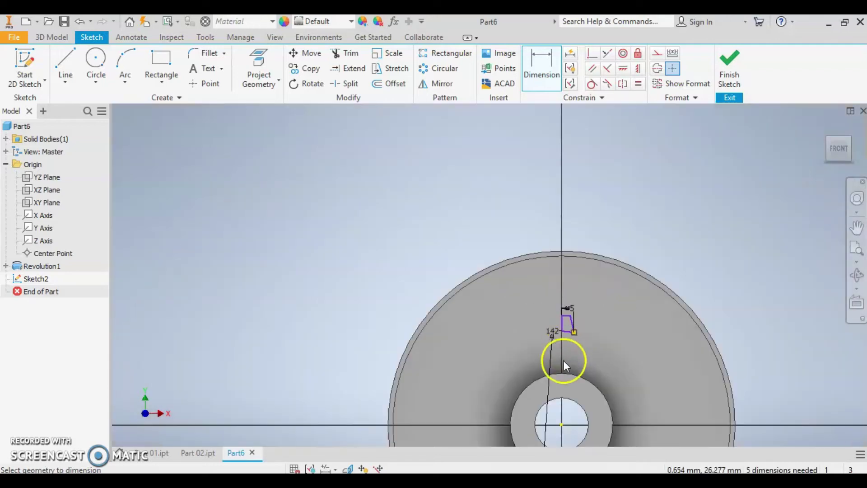
scroll(565, 362, down, 3)
scroll(572, 435, down, 2)
middle_drag(607, 364, 595, 249)
scroll(595, 249, up, 5)
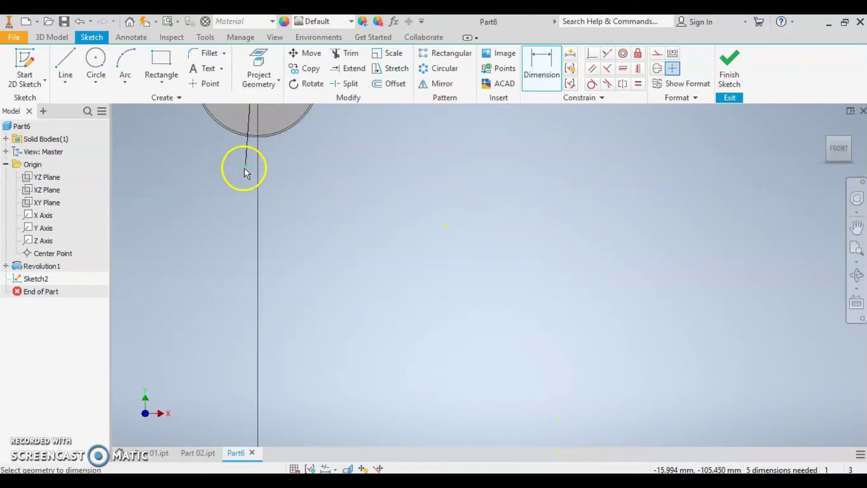
scroll(245, 168, down, 3)
middle_drag(252, 131, 294, 174)
scroll(407, 222, up, 3)
scroll(423, 230, up, 2)
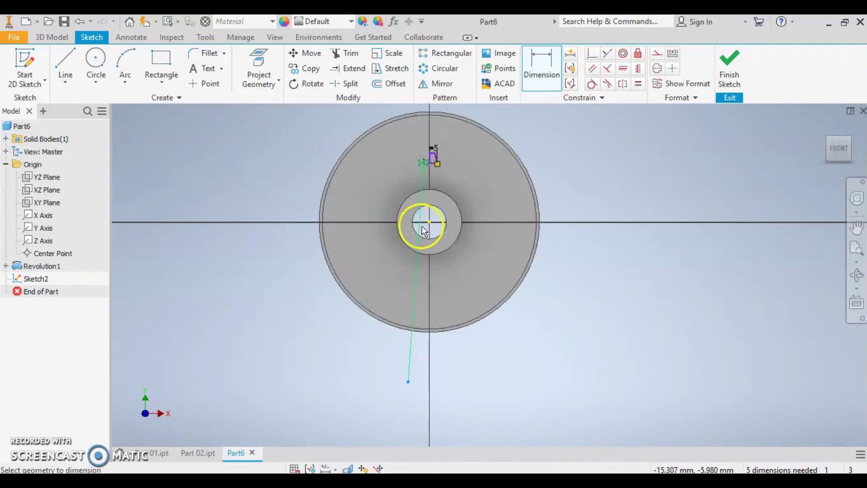
click(428, 223)
key(Escape)
click(441, 262)
key(Escape)
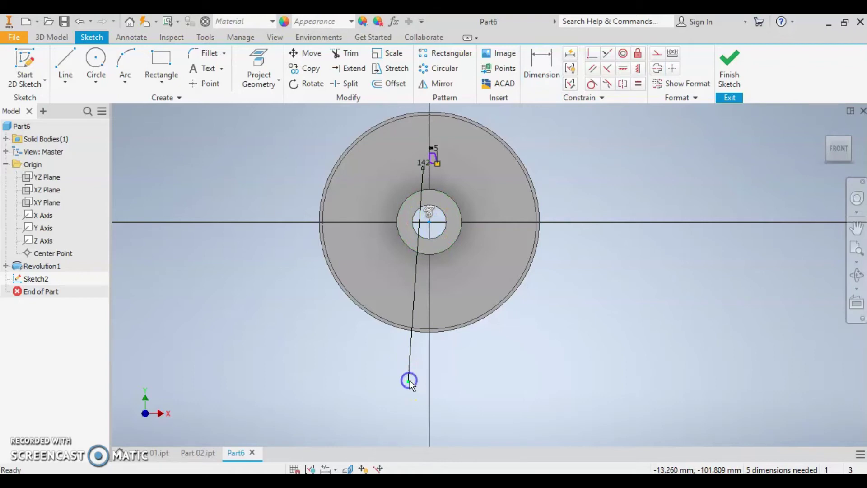
click(592, 54)
scroll(507, 170, down, 3)
scroll(503, 120, up, 2)
scroll(499, 112, up, 3)
scroll(494, 108, down, 3)
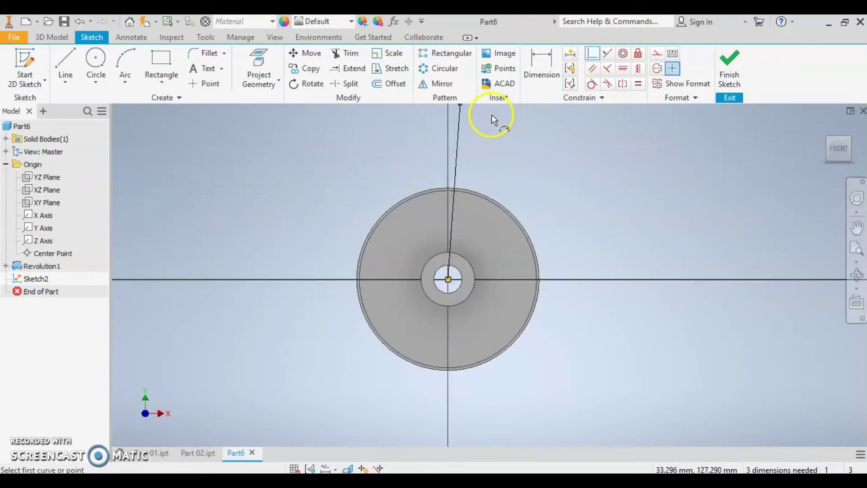
scroll(493, 129, up, 3)
scroll(480, 216, down, 3)
scroll(415, 224, down, 2)
Step: Re-enter 142 for the bottom arc dimension and recentre the tooth profile
click(406, 233)
double_click(409, 223)
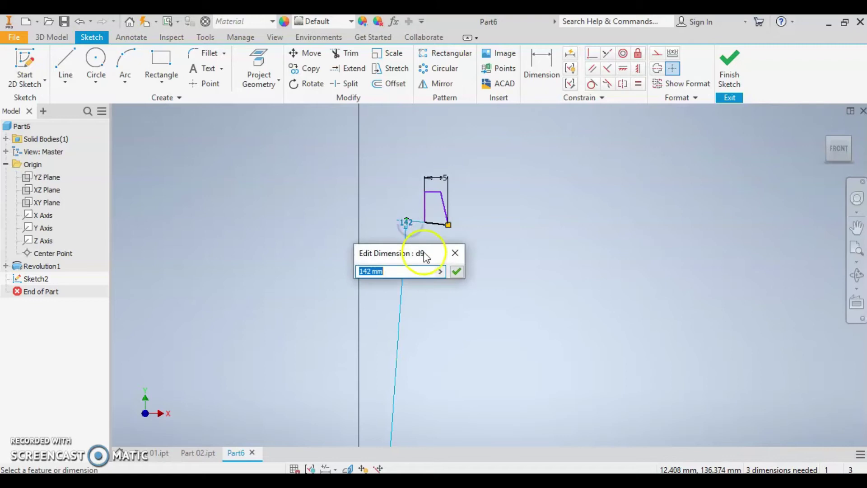
text(142)
key(Return)
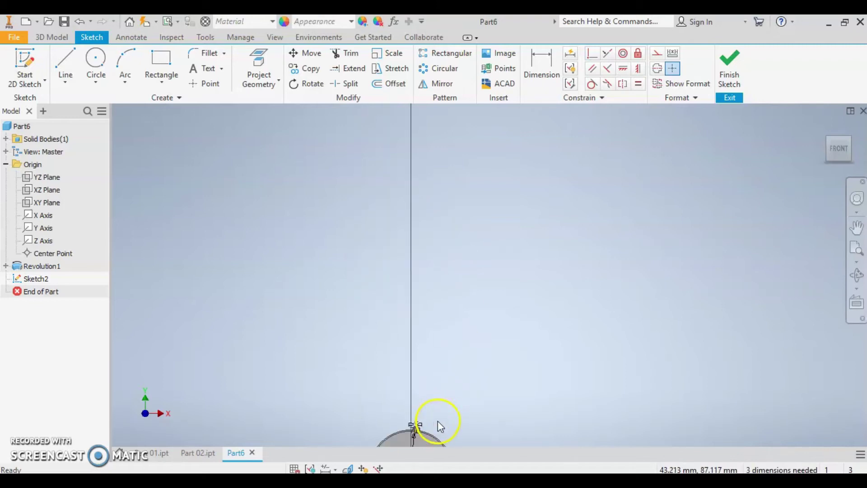
middle_drag(438, 422, 457, 284)
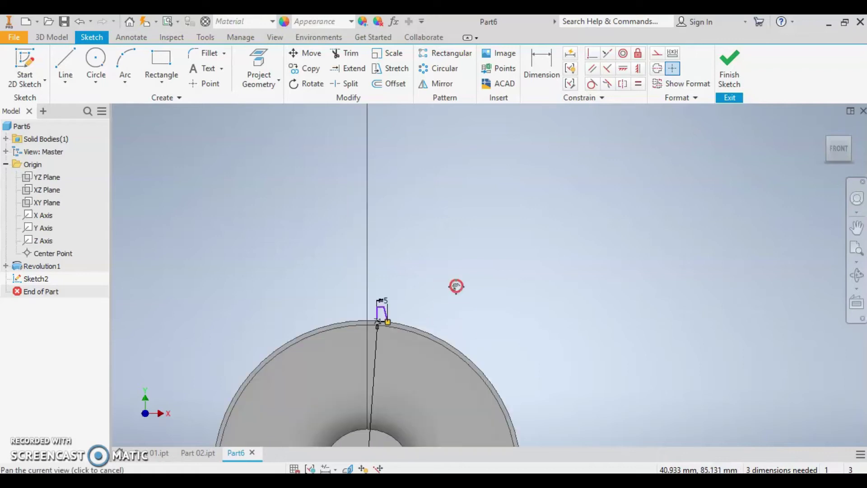
scroll(382, 313, up, 5)
scroll(388, 313, up, 3)
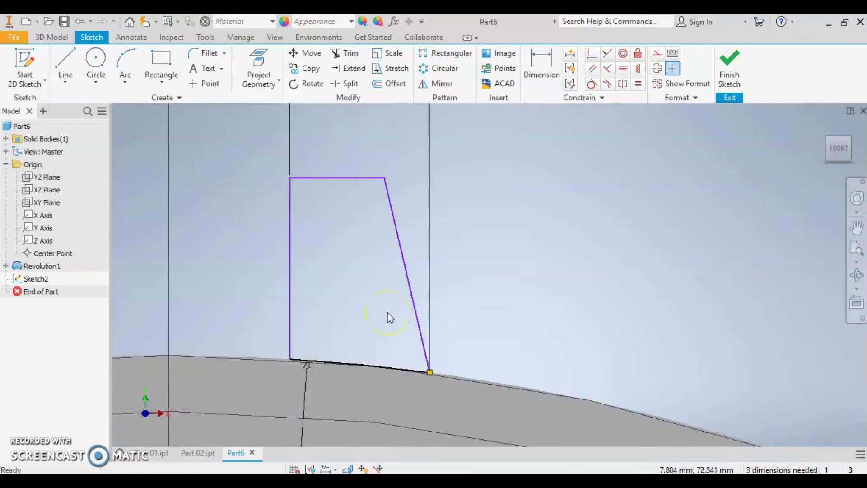
scroll(389, 317, down, 4)
middle_drag(438, 294, 479, 172)
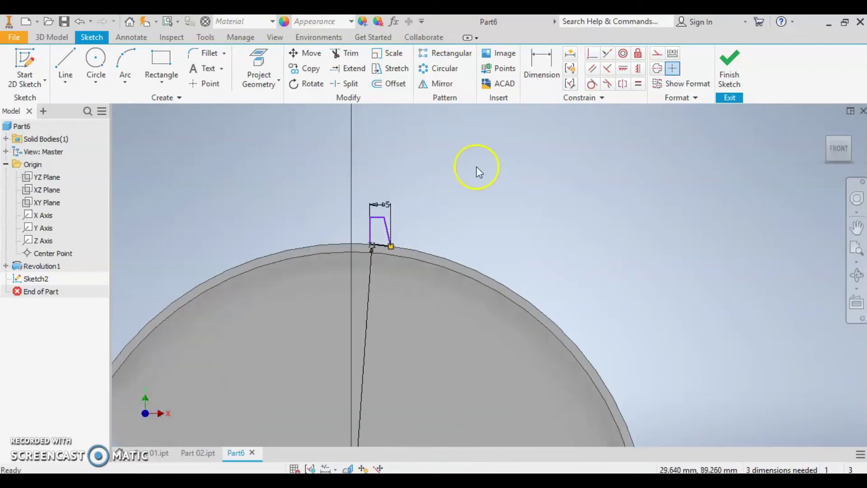
Step: Draw a circle centred on the hole centre, passing through the tooth's top corner
click(95, 58)
scroll(359, 354, down, 5)
scroll(339, 436, up, 6)
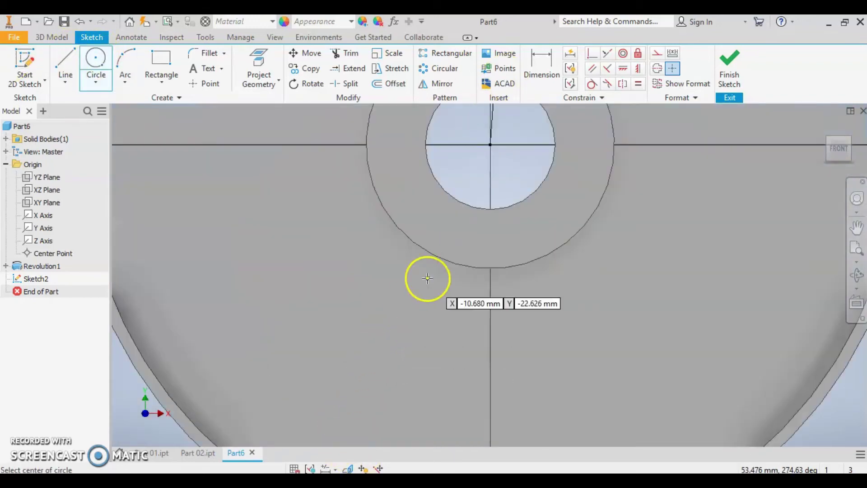
click(490, 144)
scroll(489, 144, up, 5)
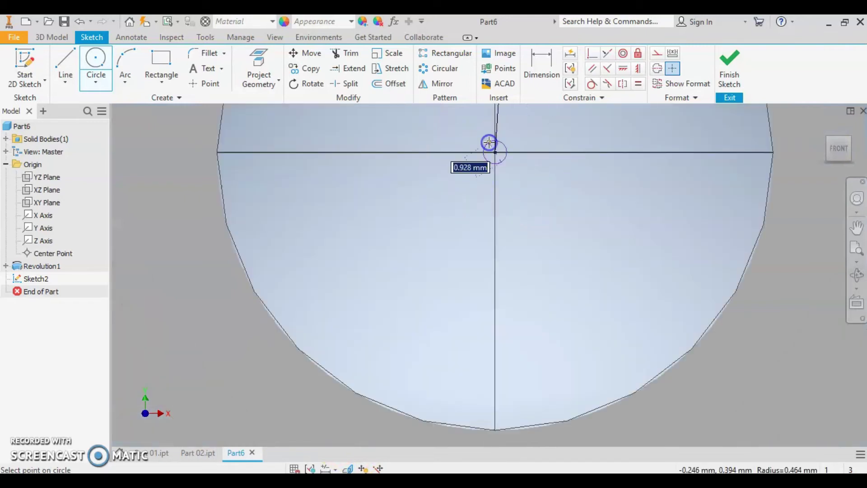
scroll(488, 144, down, 5)
middle_drag(488, 107, 475, 212)
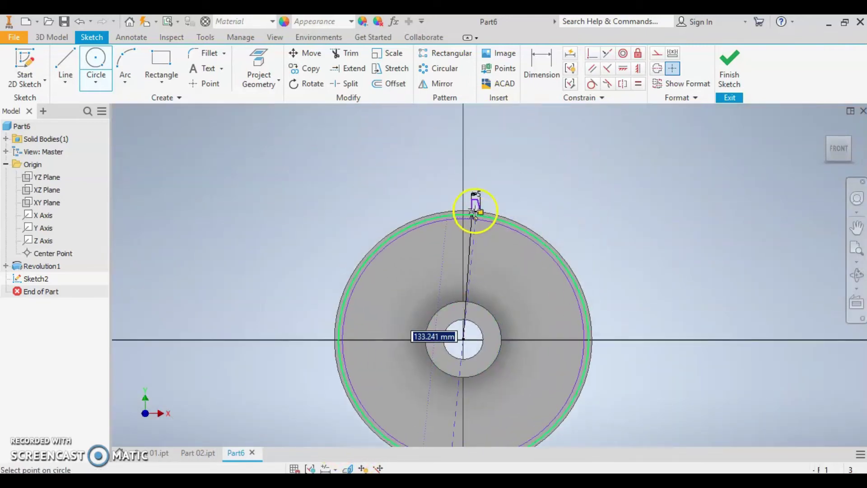
scroll(476, 210, up, 5)
click(380, 360)
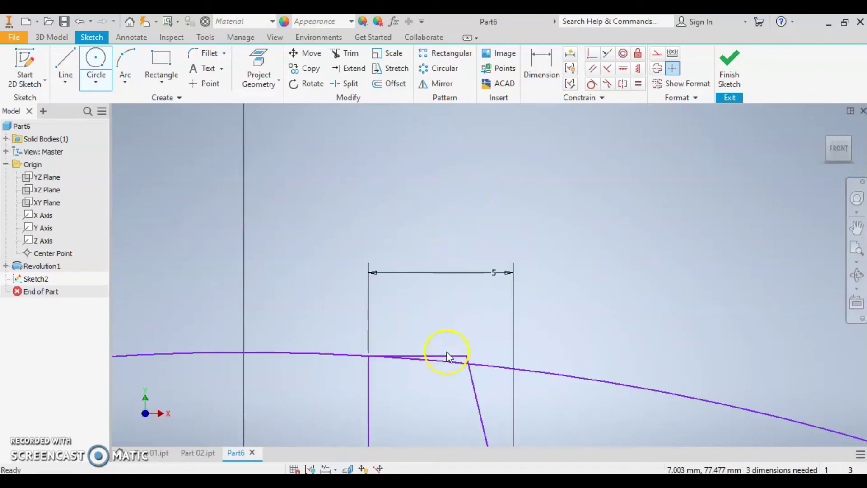
scroll(447, 356, down, 3)
scroll(448, 355, down, 2)
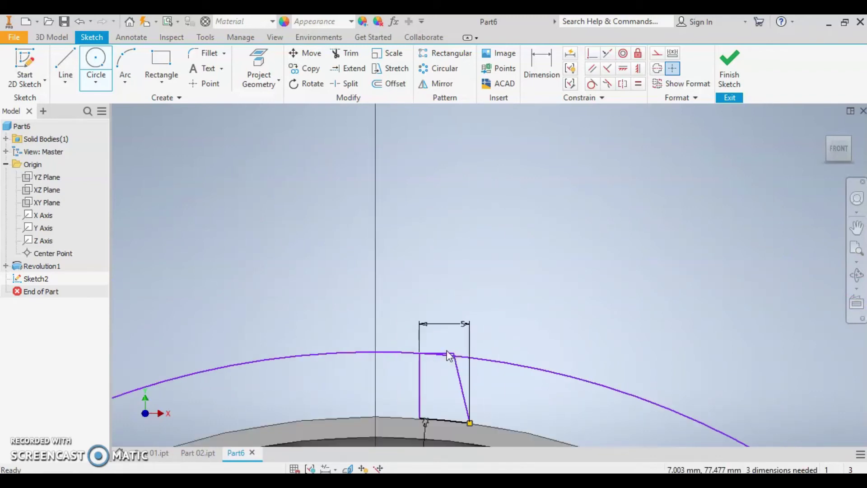
scroll(447, 355, down, 4)
key(Escape)
Step: Dimension the new circle's diameter at 160
click(542, 67)
click(499, 356)
click(519, 326)
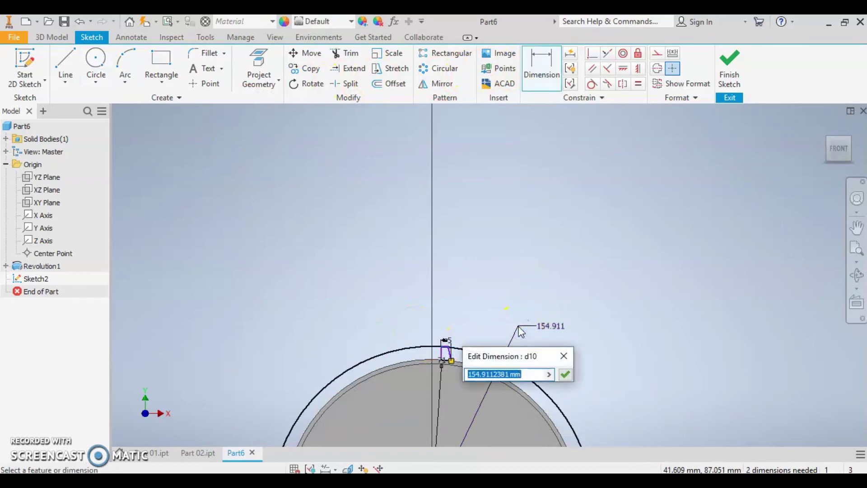
text(160)
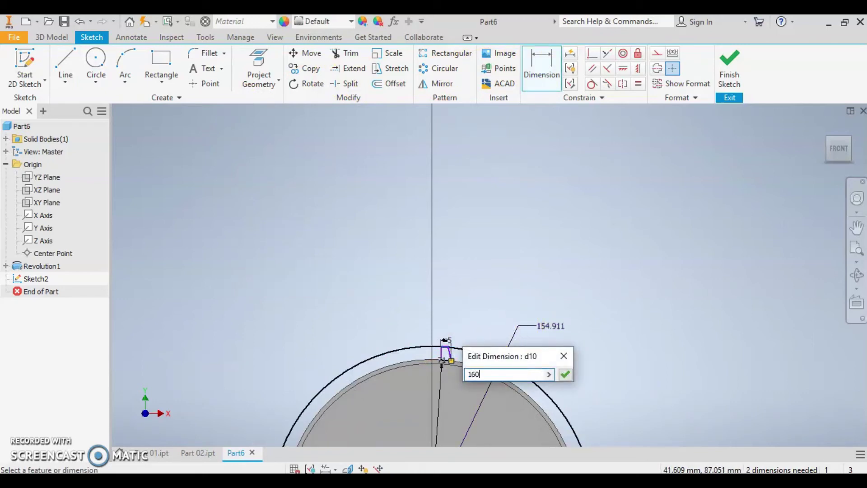
key(Return)
scroll(450, 341, up, 3)
scroll(447, 342, down, 8)
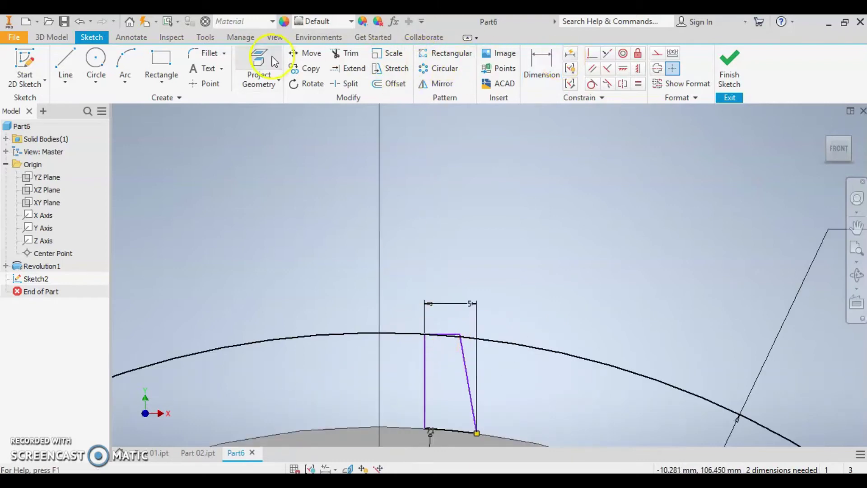
Step: Trim the excess 160 circle and the tooth's straight top line so the arc caps it
click(346, 56)
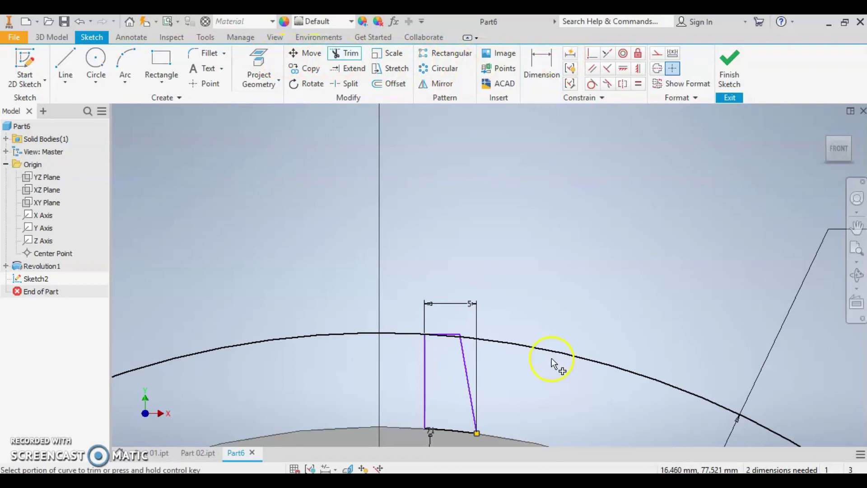
click(552, 354)
scroll(438, 349, down, 8)
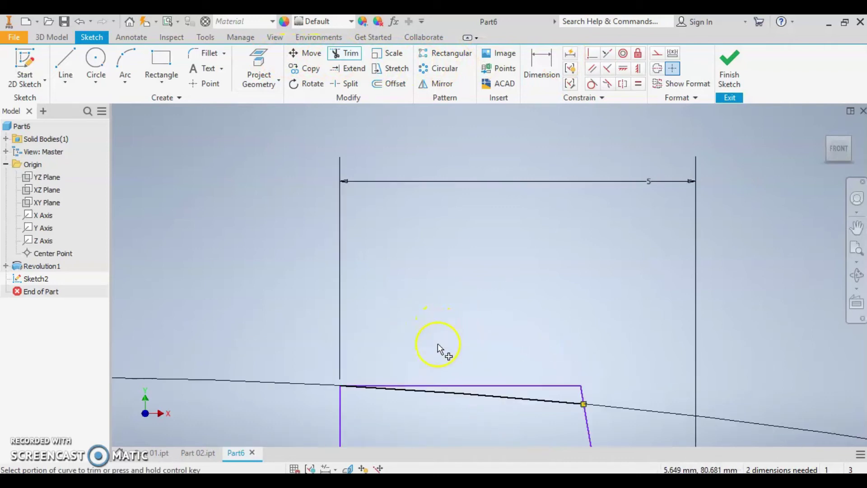
click(582, 396)
click(552, 387)
scroll(541, 372, up, 1)
scroll(540, 372, up, 2)
key(Escape)
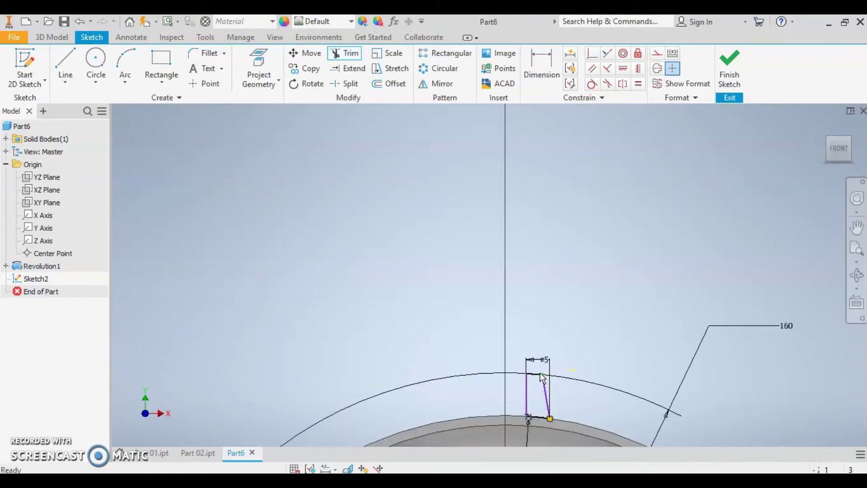
scroll(546, 383, down, 1)
scroll(554, 371, up, 1)
click(555, 371)
scroll(557, 372, down, 5)
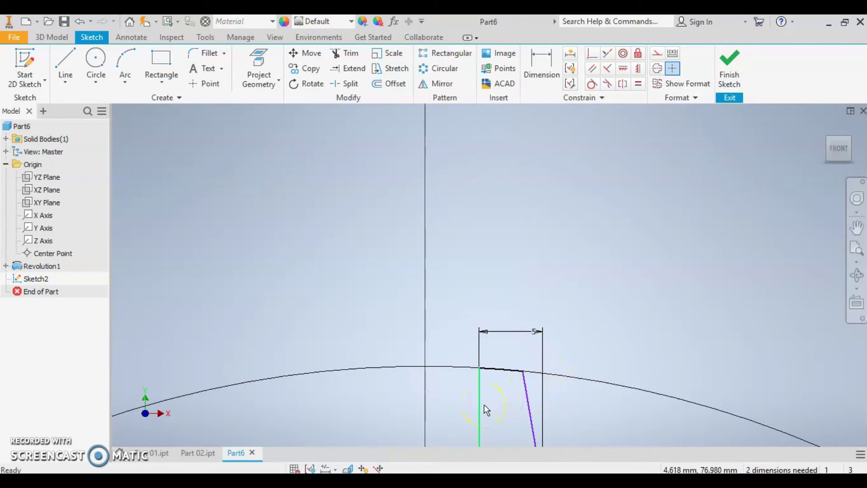
scroll(483, 413, up, 2)
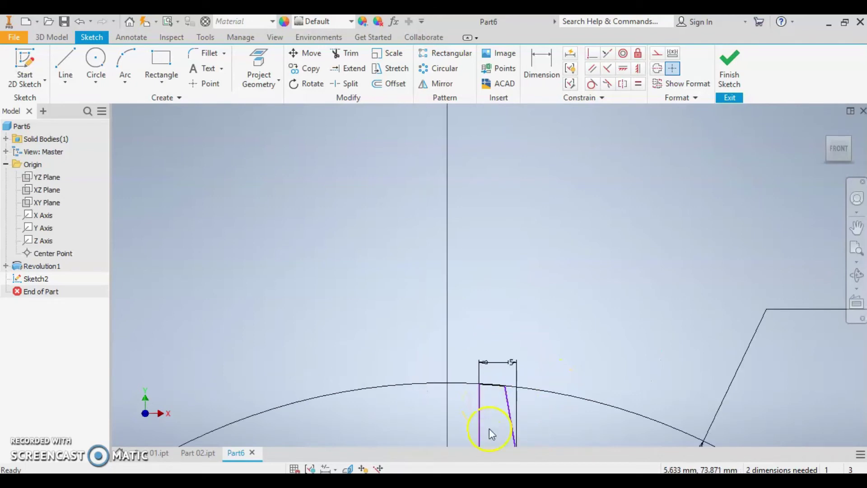
scroll(491, 416, up, 5)
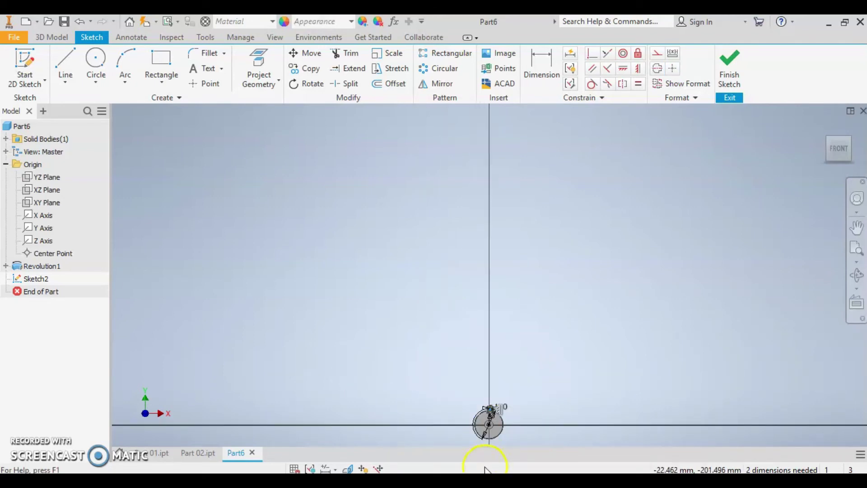
Step: Make the tooth's left side vertical
scroll(503, 426, down, 6)
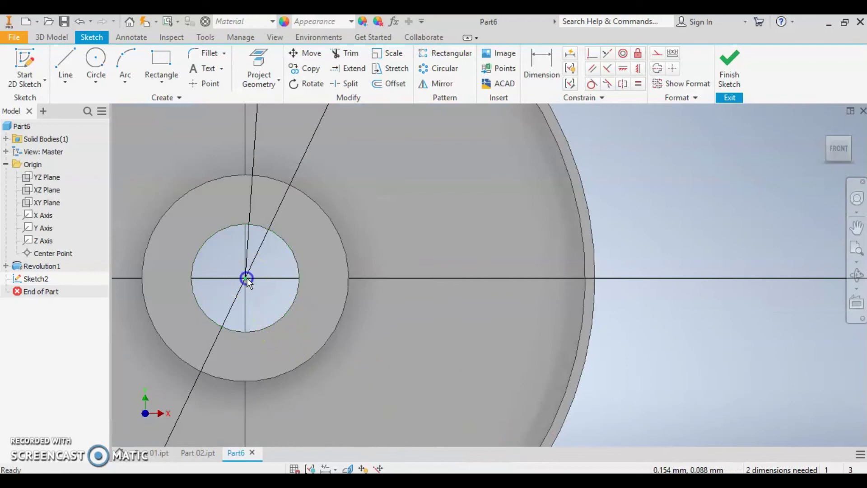
click(592, 53)
scroll(338, 236, up, 3)
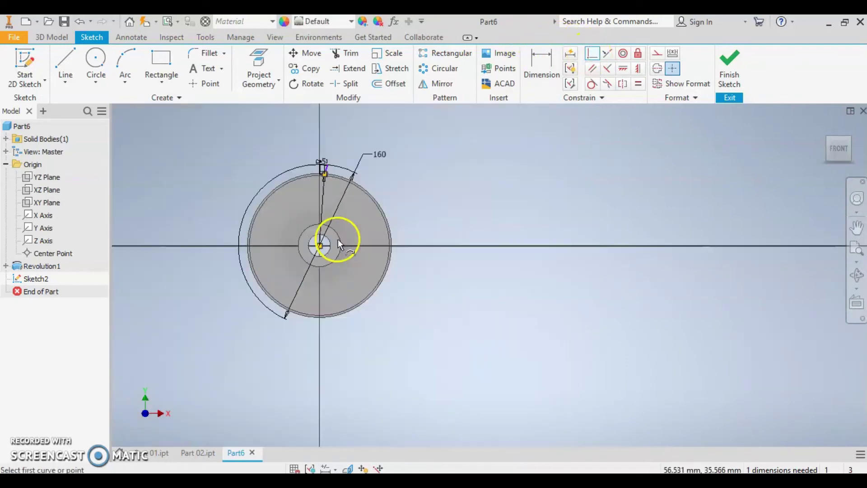
scroll(318, 186, down, 5)
scroll(414, 408, up, 1)
scroll(397, 342, up, 3)
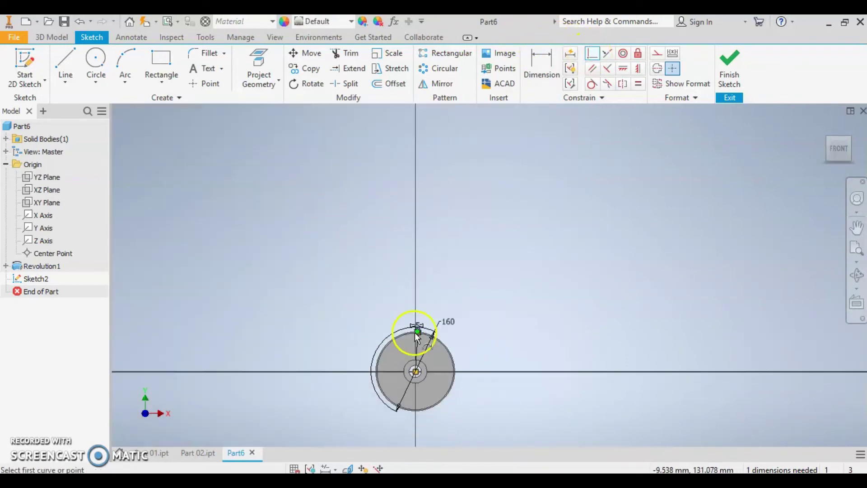
scroll(411, 330, down, 6)
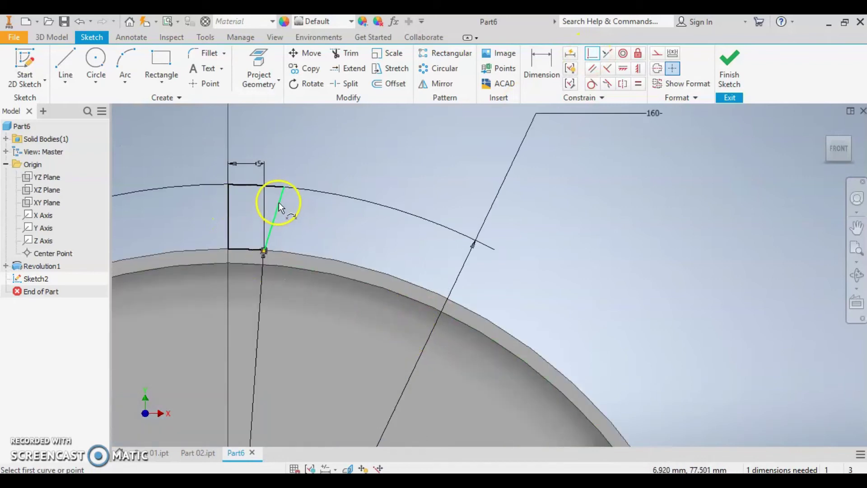
scroll(278, 196, down, 5)
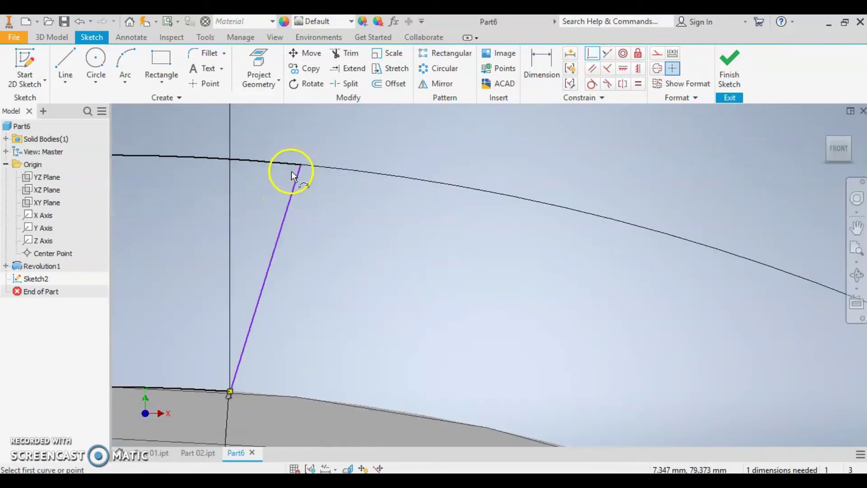
scroll(296, 176, up, 4)
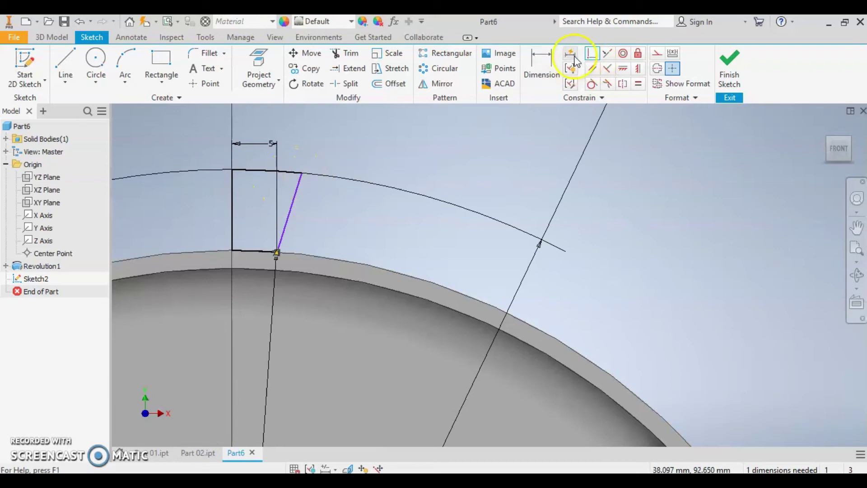
Step: Dimension the tooth's top edge at 3 mm
click(548, 62)
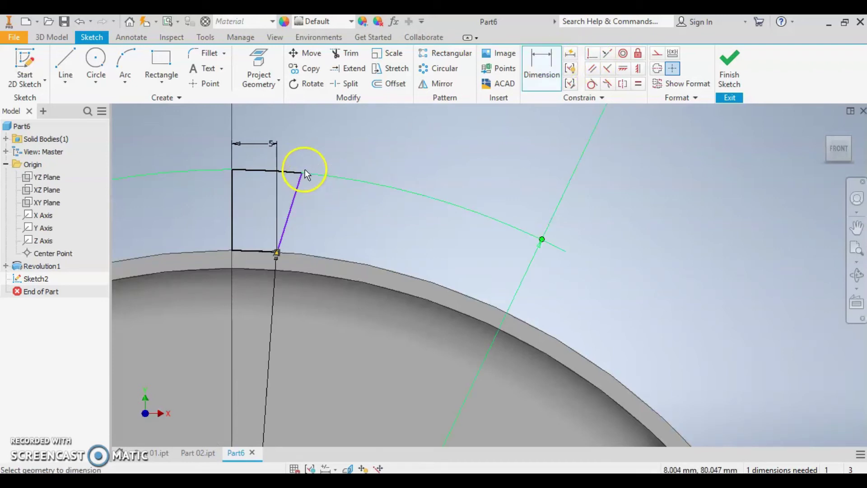
click(232, 168)
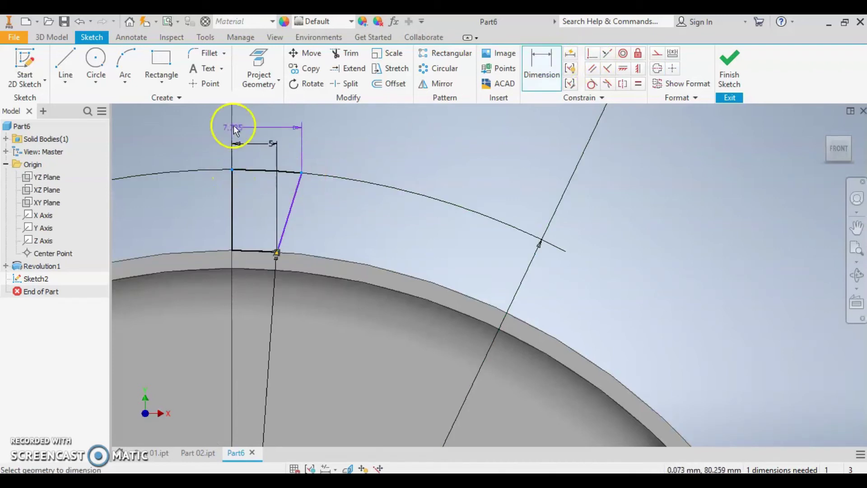
click(249, 124)
text(35041)
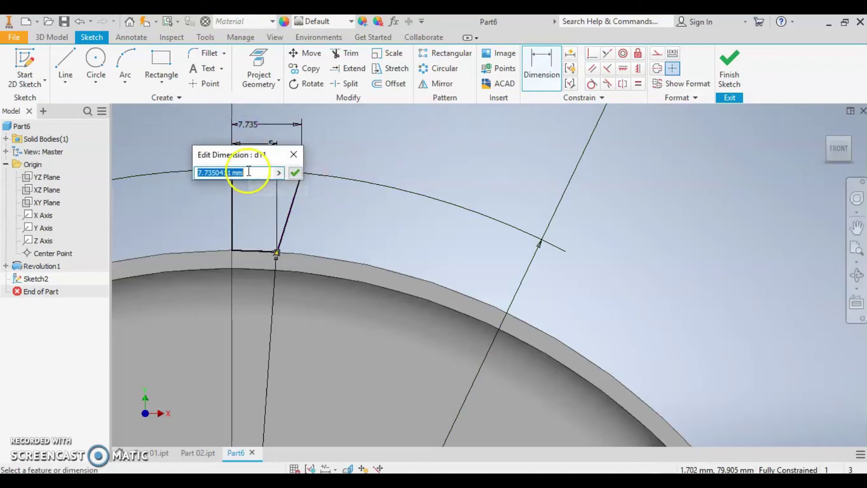
key(Return)
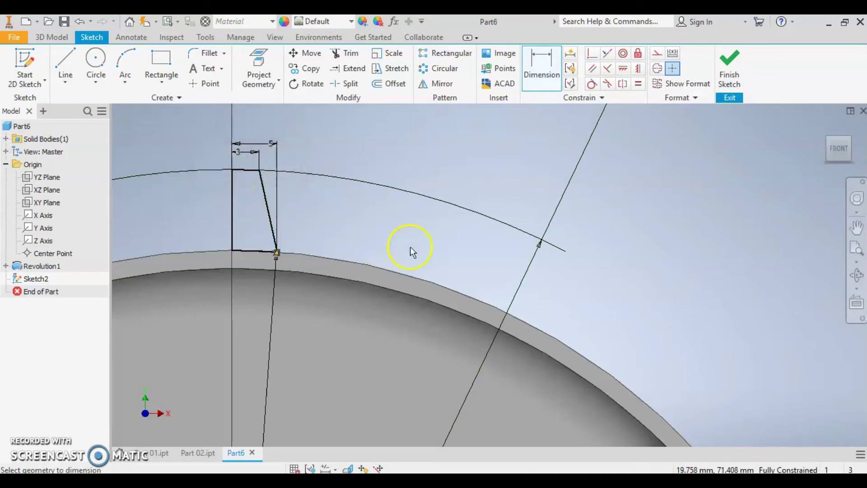
scroll(410, 247, down, 3)
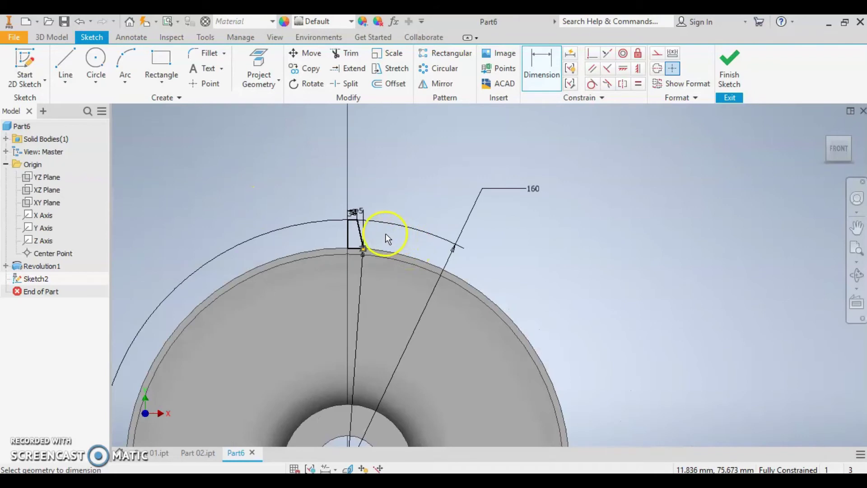
scroll(386, 233, up, 3)
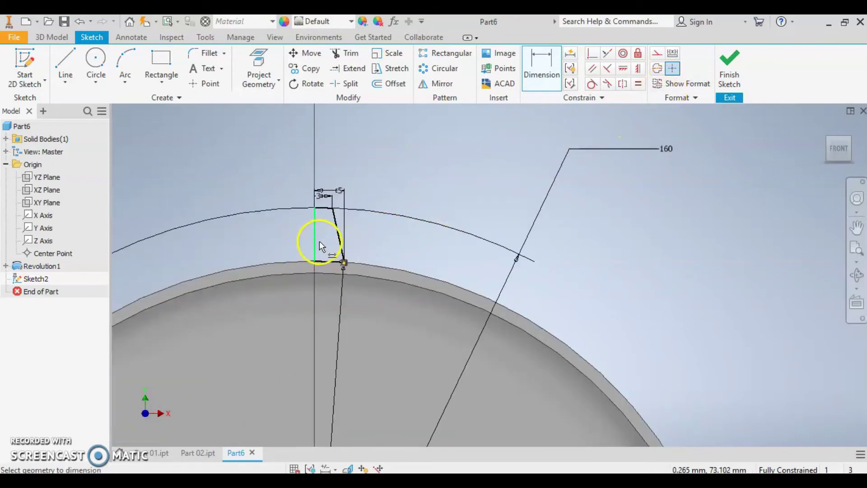
double_click(324, 202)
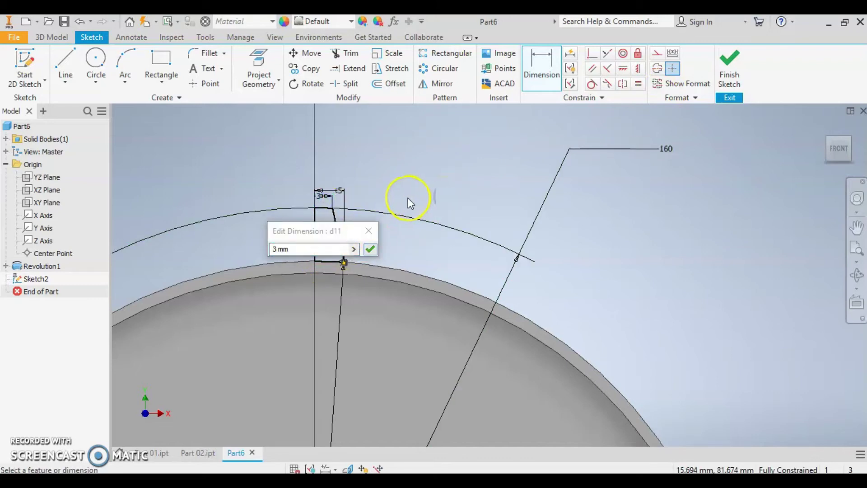
key(Escape)
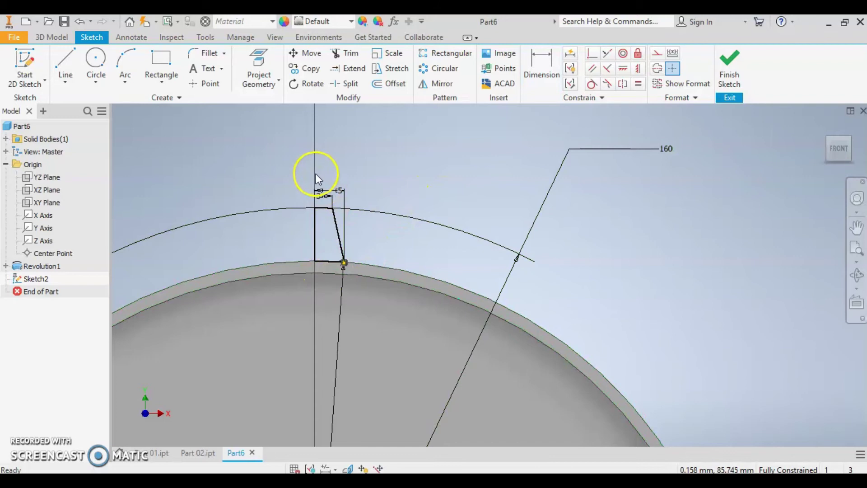
drag(316, 174, 366, 266)
click(424, 194)
Step: Attempt to mirror the slanted and bottom tooth lines about the vertical side
ctrl+click(326, 261)
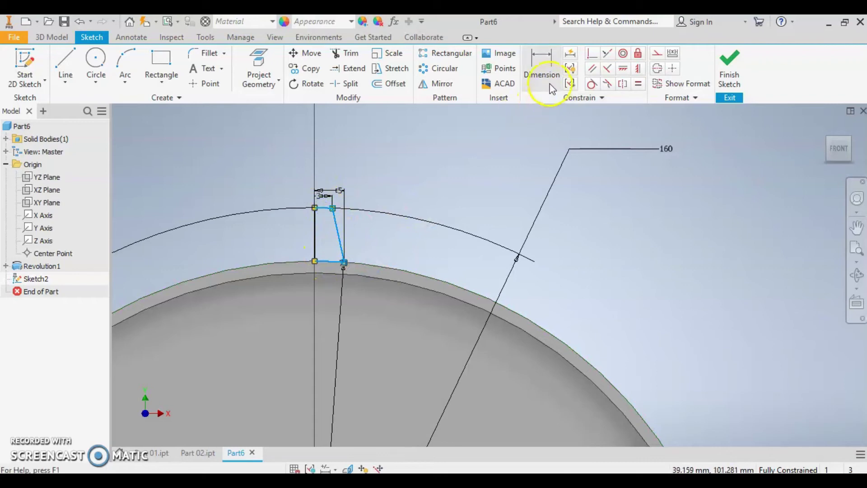
click(424, 83)
click(190, 138)
click(313, 234)
click(186, 185)
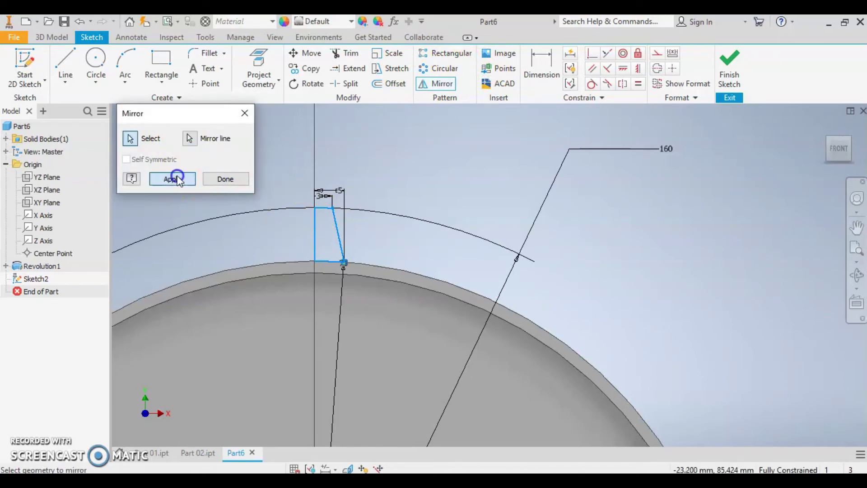
click(276, 133)
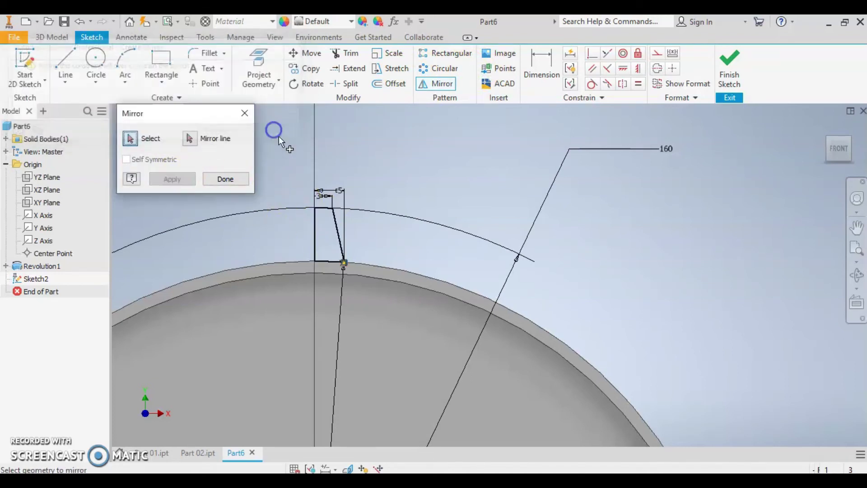
click(315, 230)
right_click(315, 229)
click(224, 226)
key(Escape)
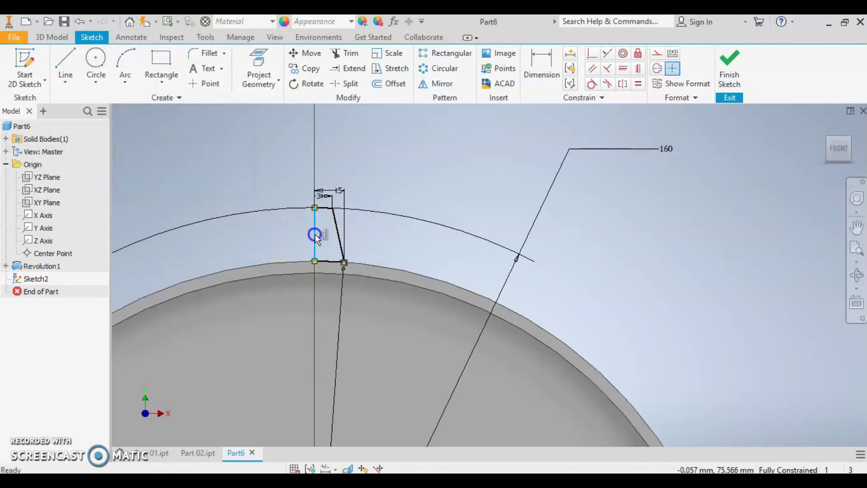
Step: Convert the vertical line to a centerline, mirror the tooth lines across it, and finish the sketch
right_click(316, 234)
click(345, 145)
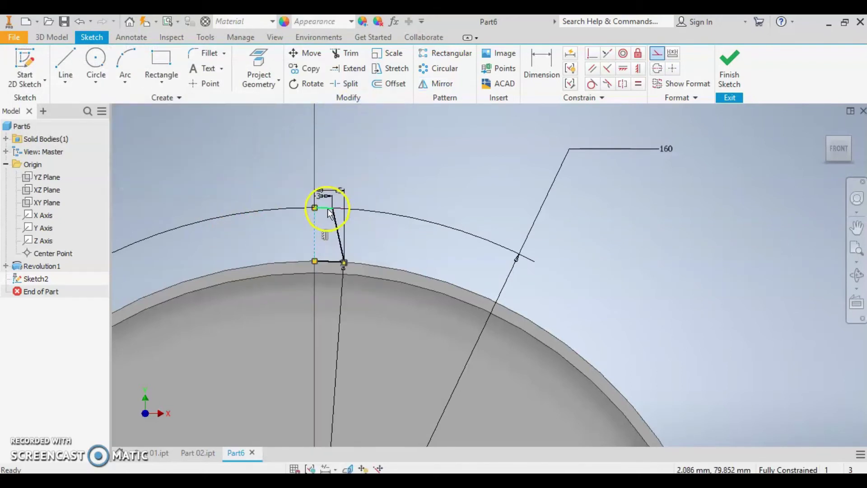
click(325, 261)
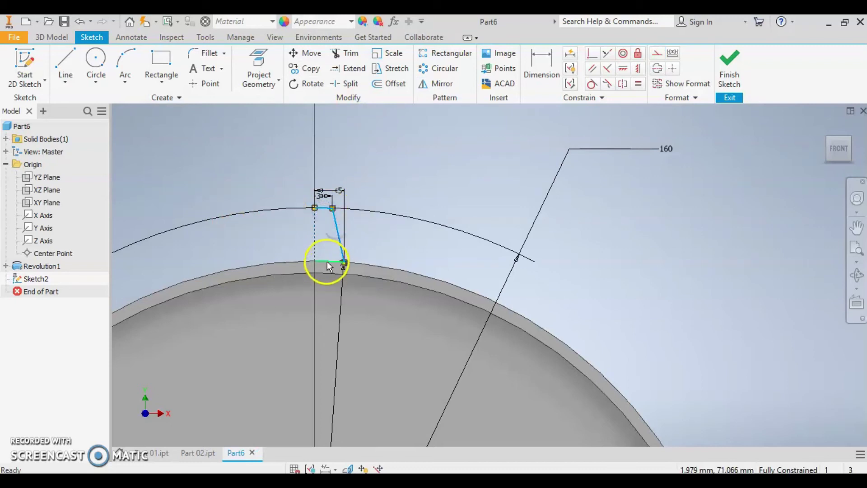
click(436, 84)
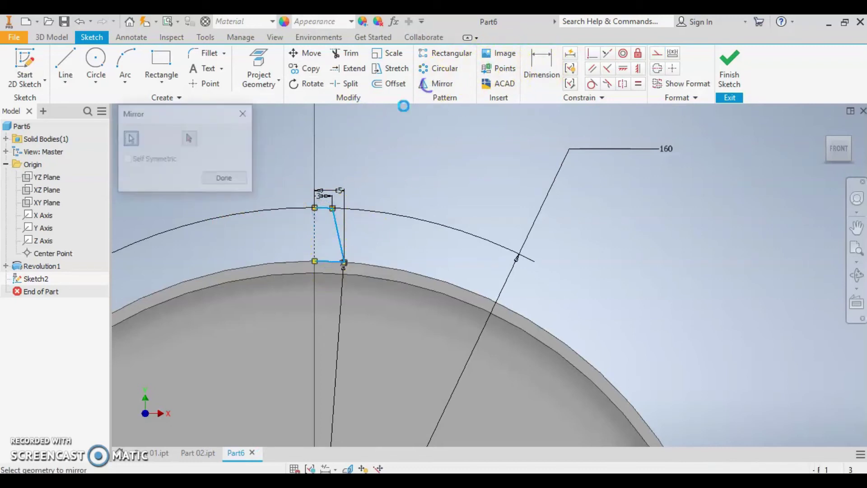
click(316, 237)
click(188, 178)
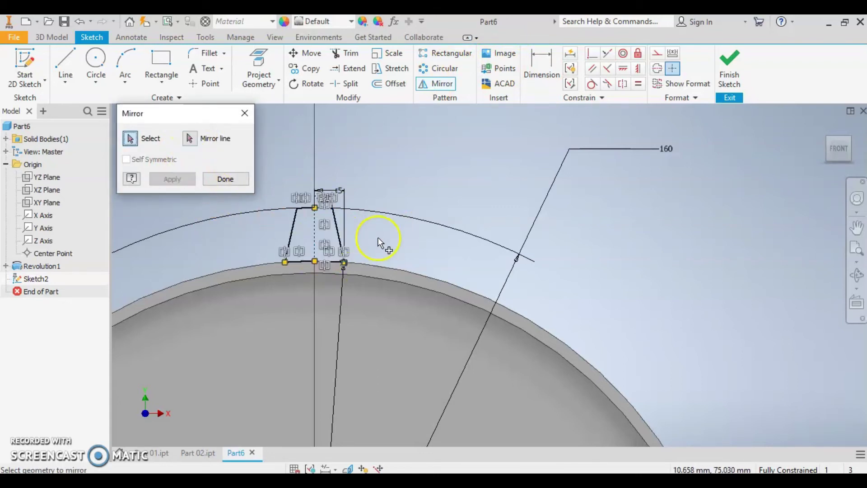
click(225, 179)
scroll(316, 217, up, 3)
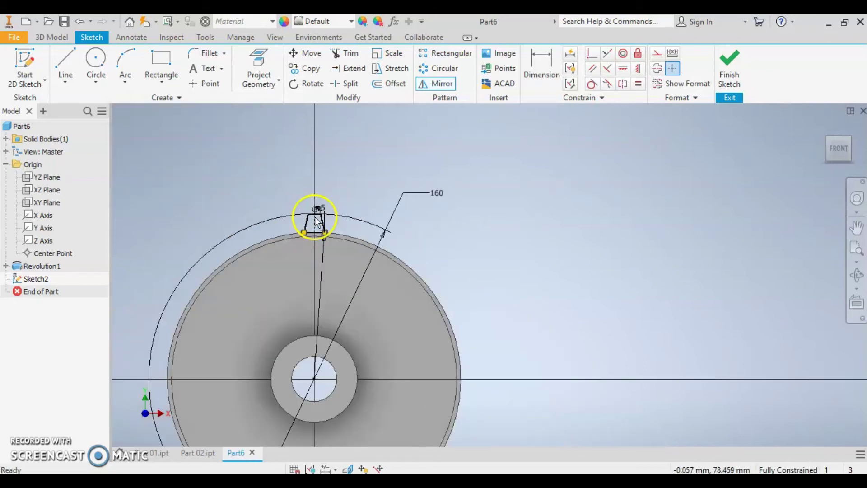
scroll(316, 218, down, 3)
click(733, 68)
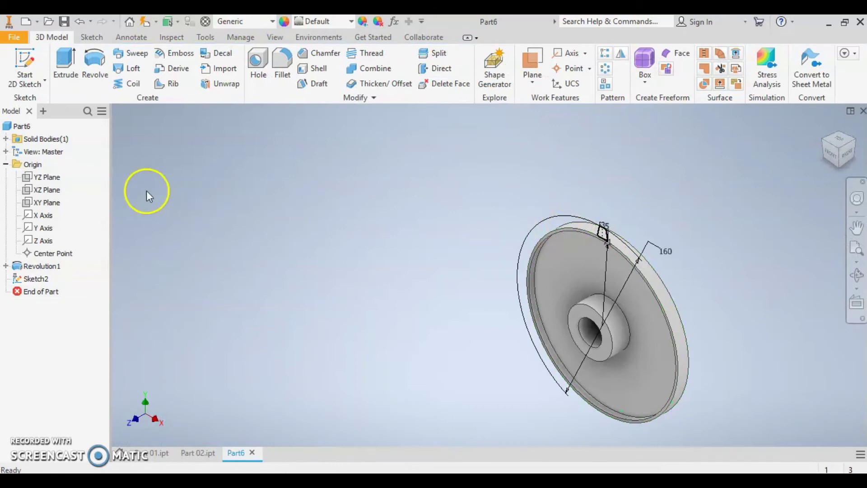
Step: Extrude the tooth profile up to the disc face, creating Extrusion1
click(65, 63)
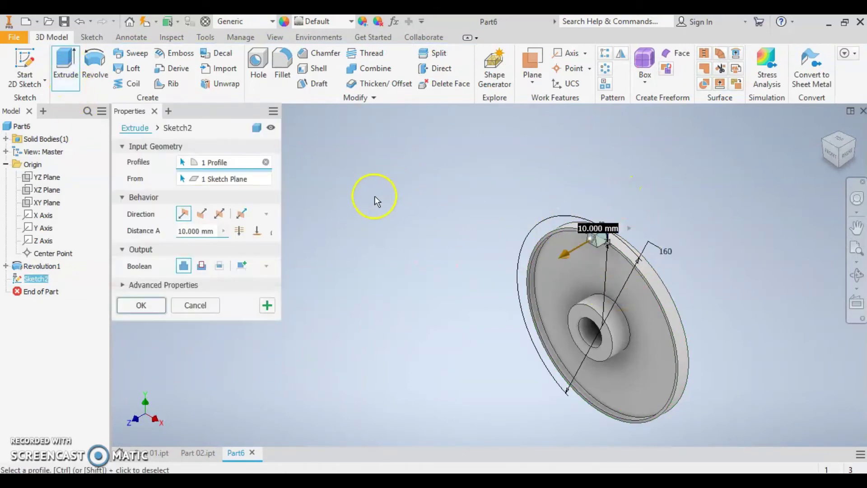
click(271, 232)
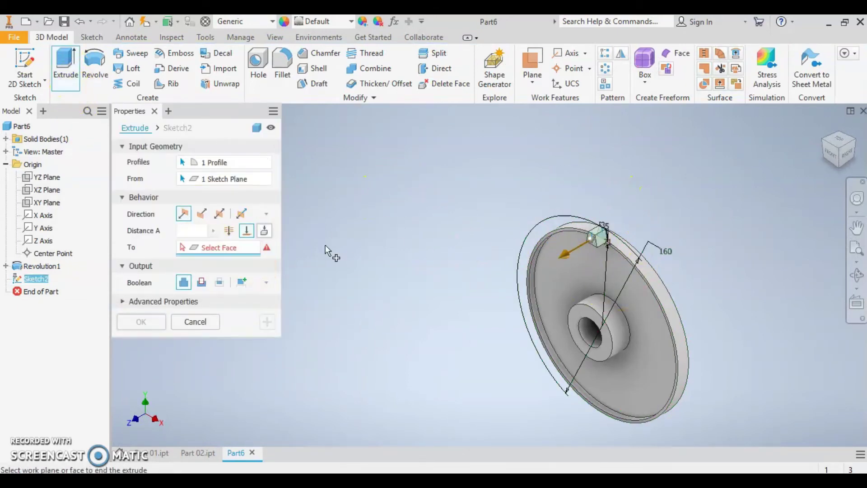
shift+middle_drag(701, 255, 635, 238)
scroll(625, 231, up, 3)
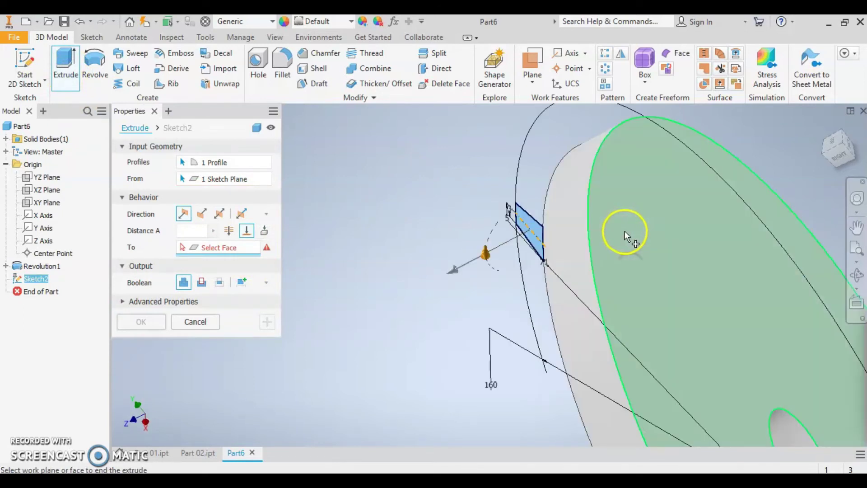
click(596, 191)
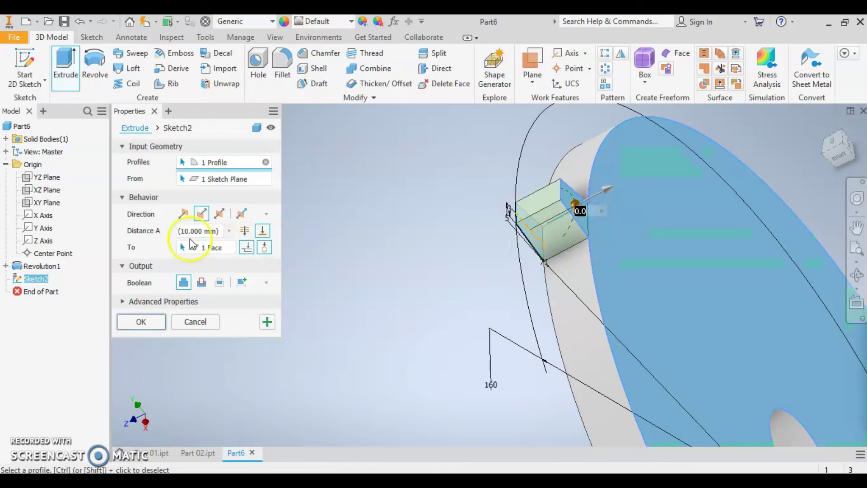
click(140, 322)
mouse_move(425, 309)
shift+middle_down()
mouse_move(559, 284)
mouse_move(623, 255)
mouse_move(555, 275)
shift+middle_up()
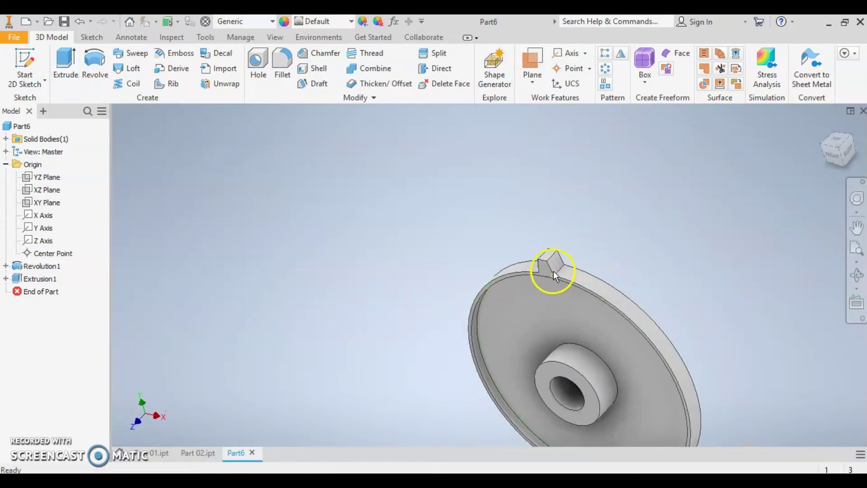
scroll(560, 280, up, 2)
scroll(560, 280, down, 5)
scroll(563, 283, up, 2)
scroll(551, 251, up, 4)
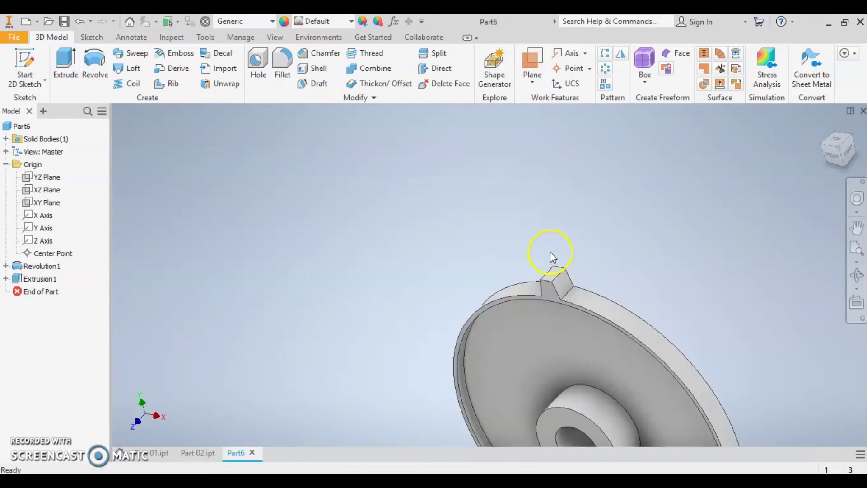
scroll(556, 293, up, 3)
scroll(547, 285, down, 2)
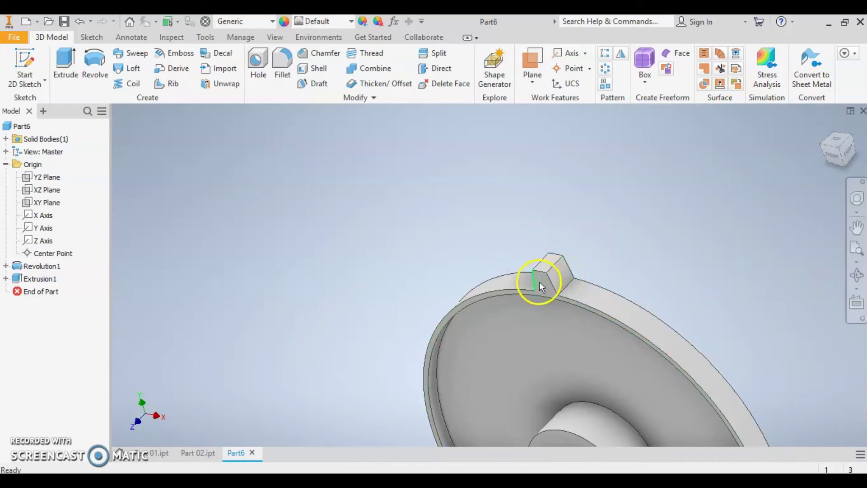
Step: Circular-pattern the tooth extrusion around the Z Axis
click(40, 280)
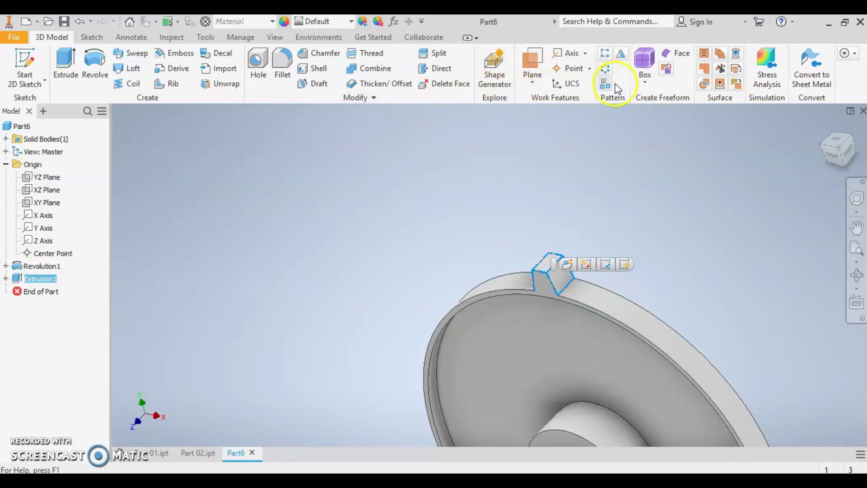
click(606, 74)
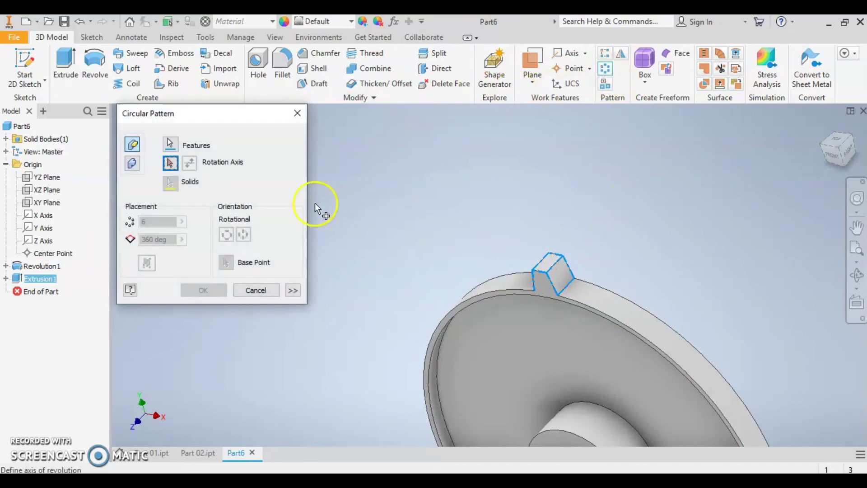
scroll(393, 310, down, 3)
scroll(389, 307, down, 2)
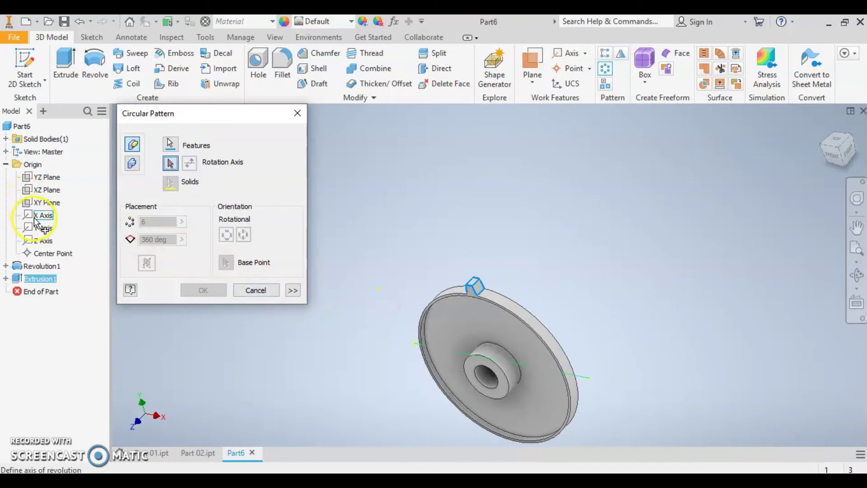
click(39, 242)
click(76, 232)
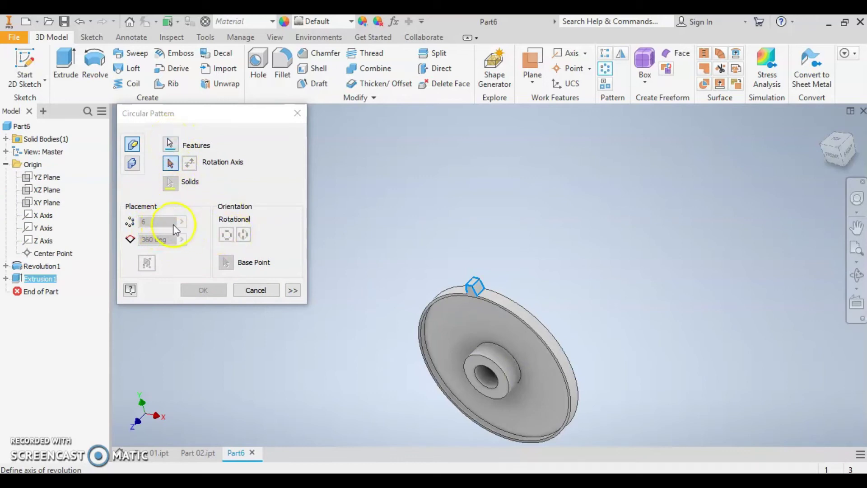
click(170, 165)
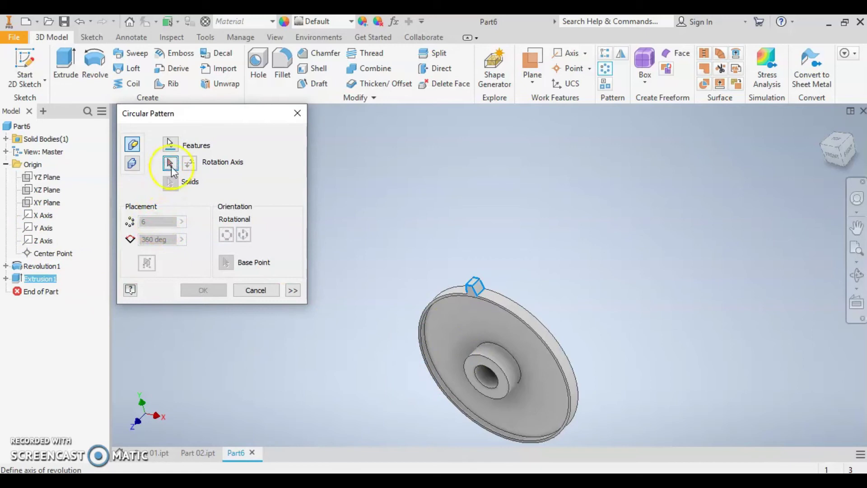
click(45, 244)
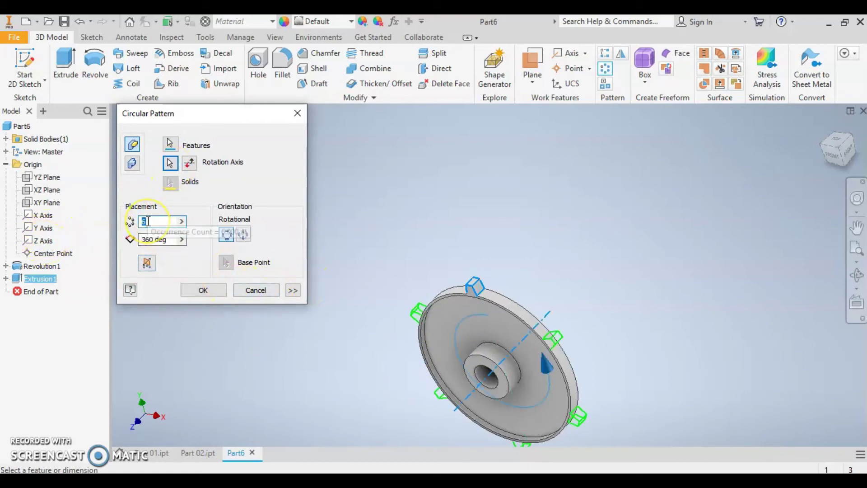
Step: Set the pattern to 38 occurrences over 360° and create it
text(38)
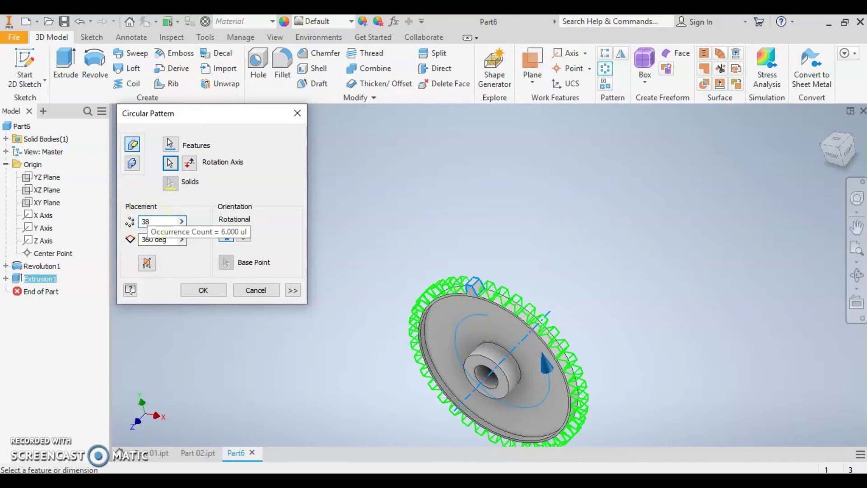
click(149, 238)
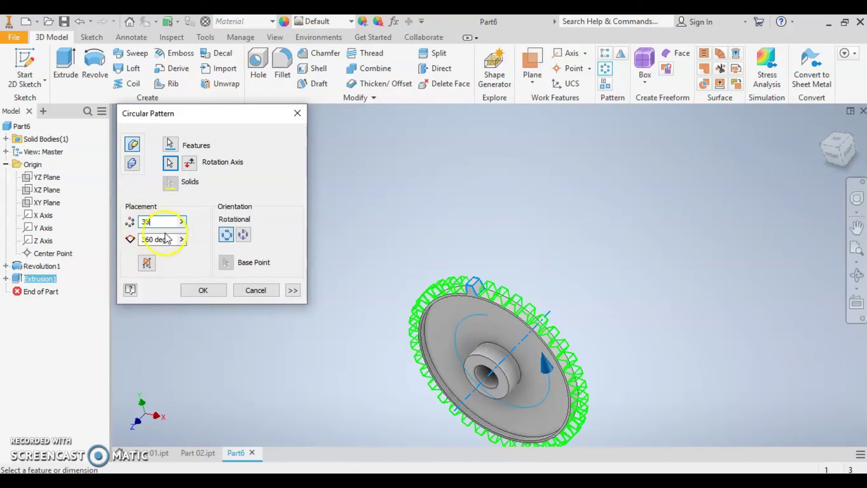
click(201, 292)
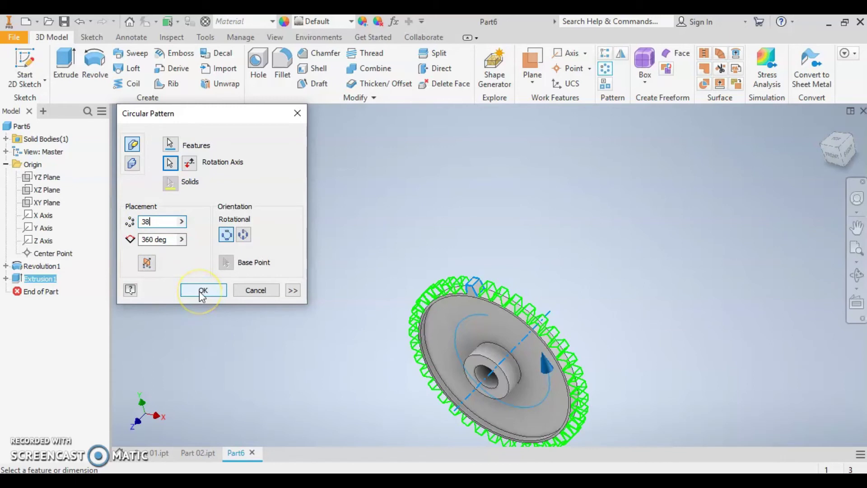
click(202, 293)
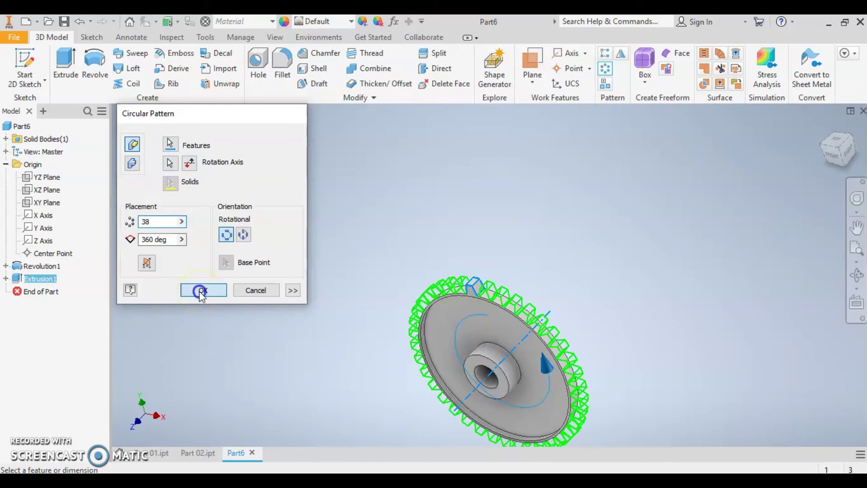
mouse_move(391, 298)
shift+middle_down()
mouse_move(542, 299)
mouse_move(440, 327)
mouse_move(434, 317)
shift+middle_up()
scroll(519, 305, up, 2)
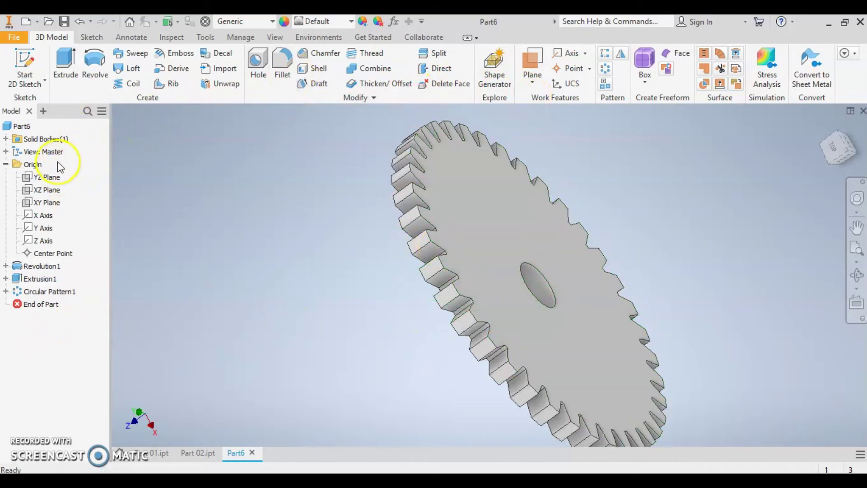
Step: Mirror the disc, tooth and tooth pattern across the gear face
click(35, 267)
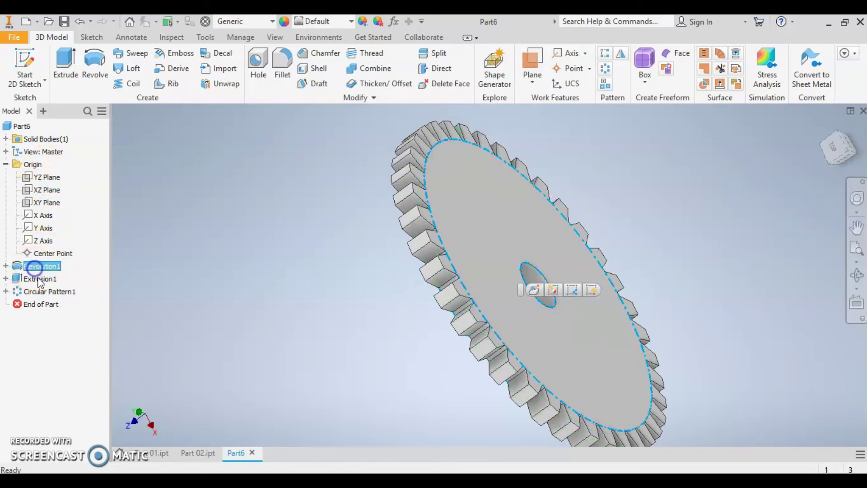
ctrl+click(51, 293)
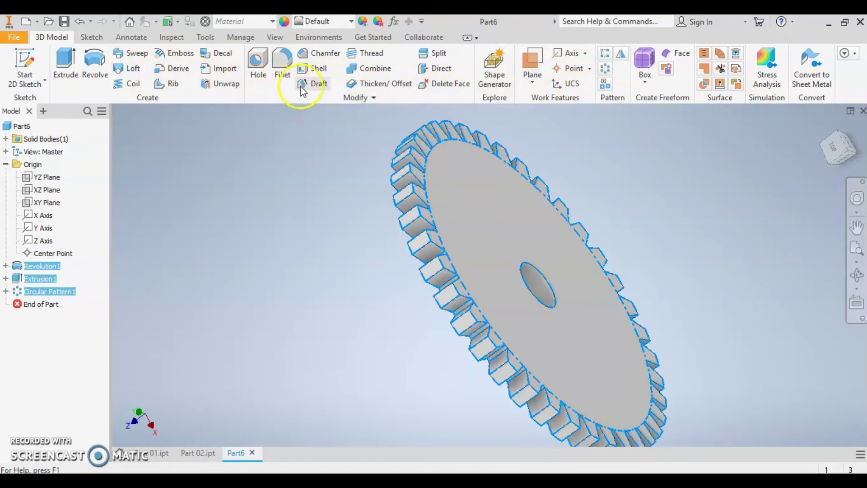
click(621, 53)
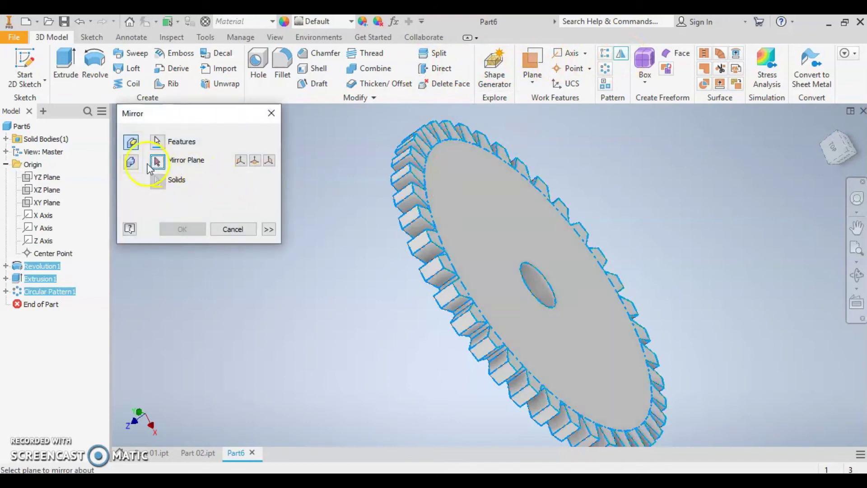
click(456, 192)
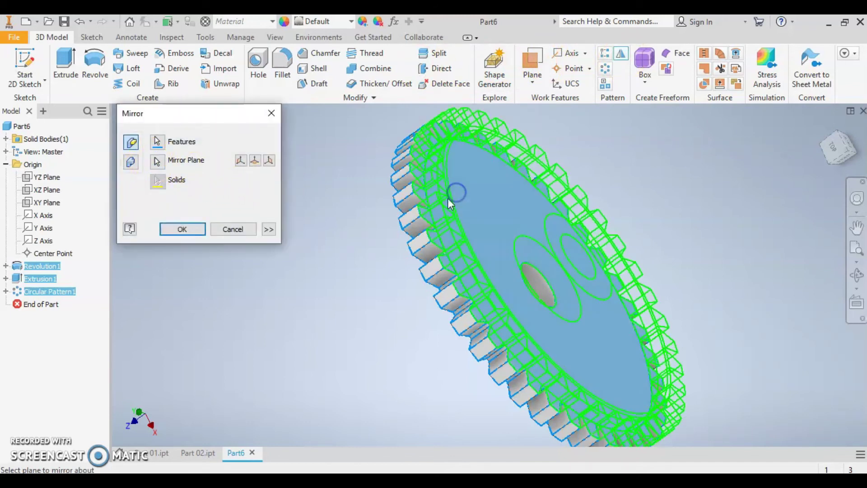
click(182, 229)
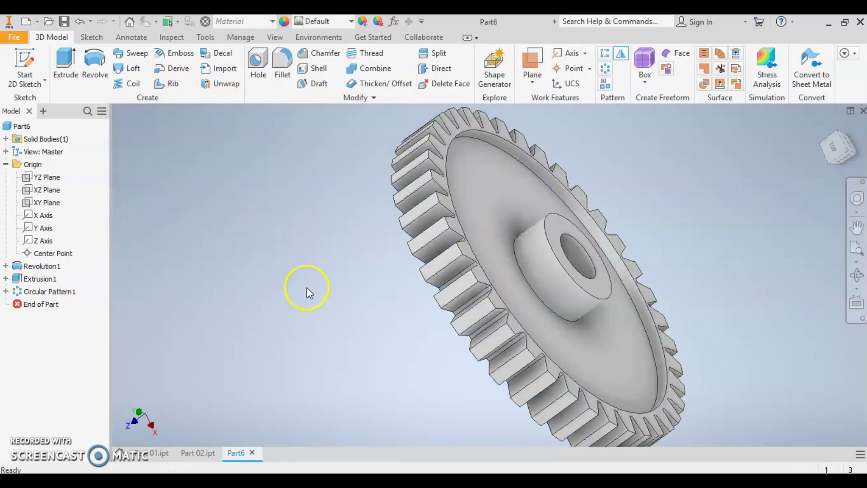
shift+middle_drag(324, 305, 515, 296)
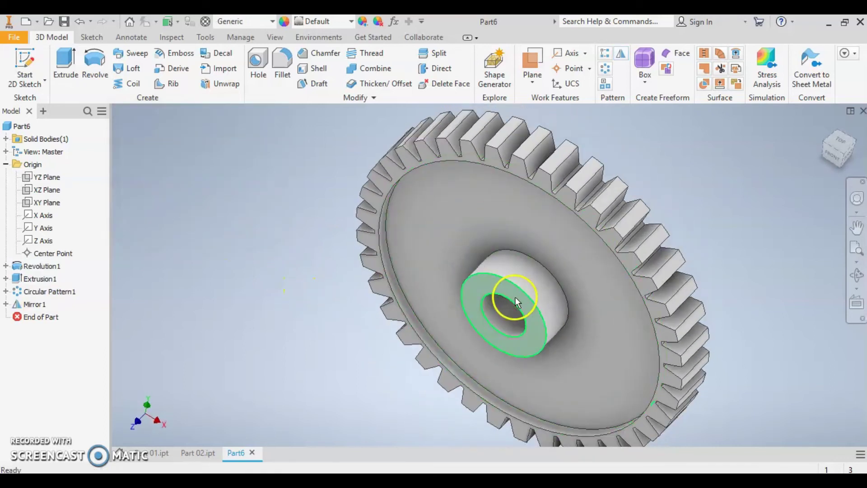
Step: Chamfer the bore edge by 2 mm, then select the hub's front face in home view
click(519, 294)
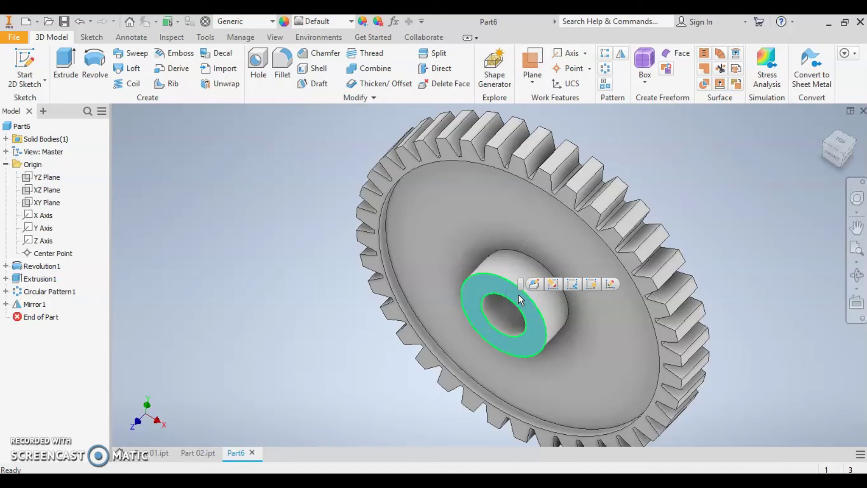
click(538, 315)
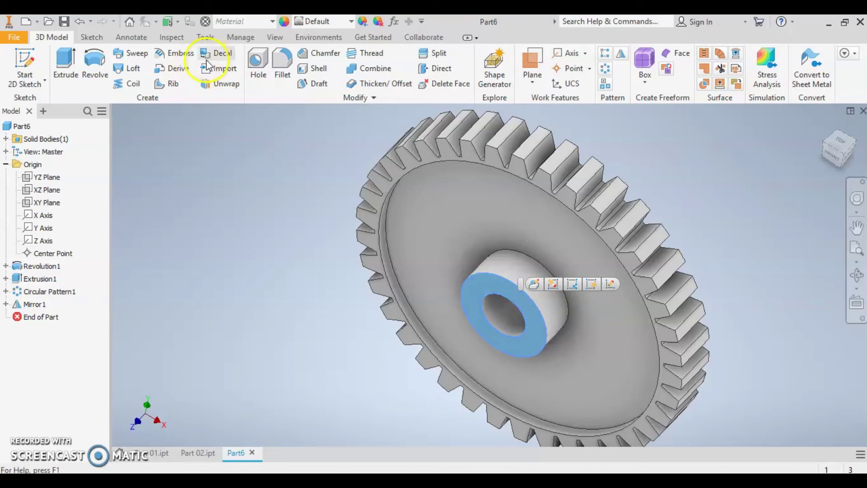
click(319, 53)
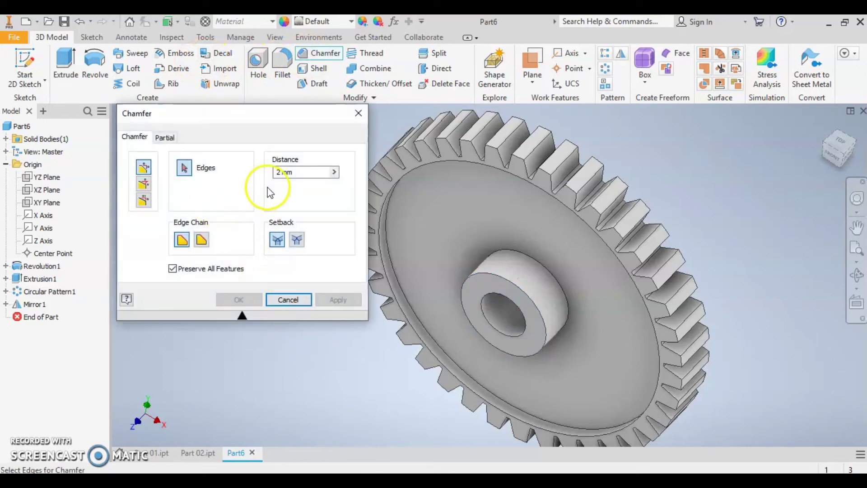
click(266, 180)
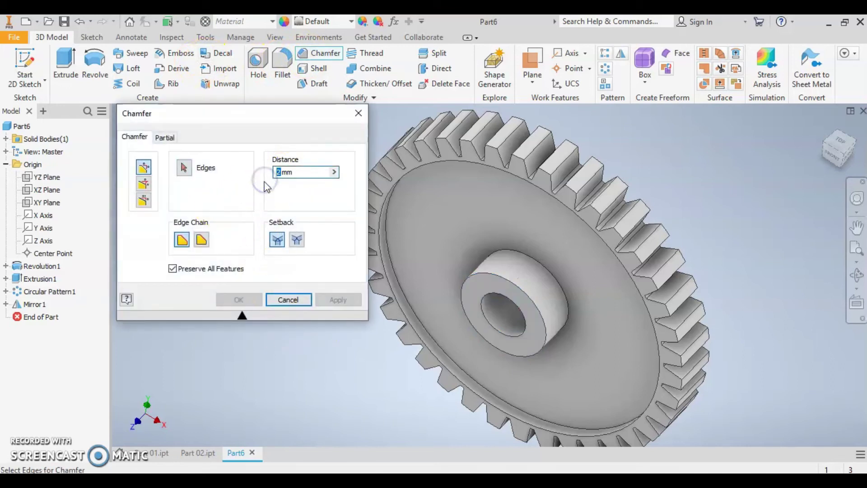
click(484, 294)
mouse_move(565, 265)
shift+middle_down()
mouse_move(589, 274)
mouse_move(546, 254)
shift+middle_up()
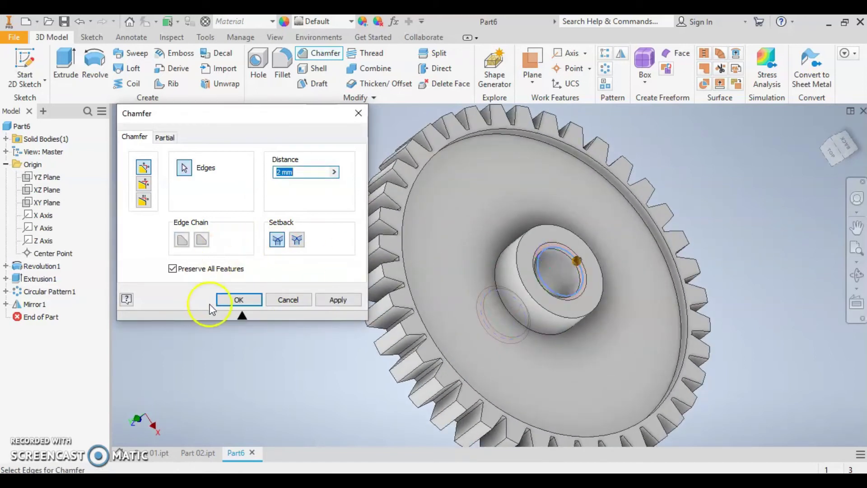
click(235, 301)
mouse_move(373, 329)
shift+middle_down()
mouse_move(429, 296)
mouse_move(489, 286)
shift+middle_up()
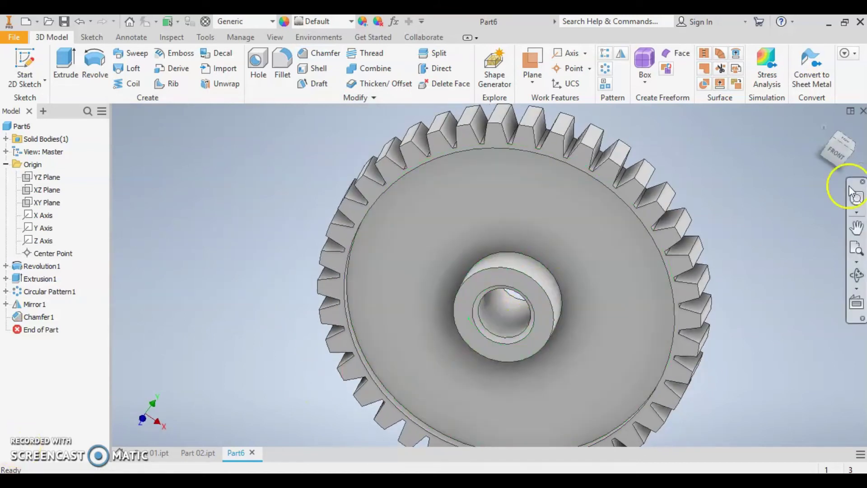
mouse_move(839, 145)
click(823, 126)
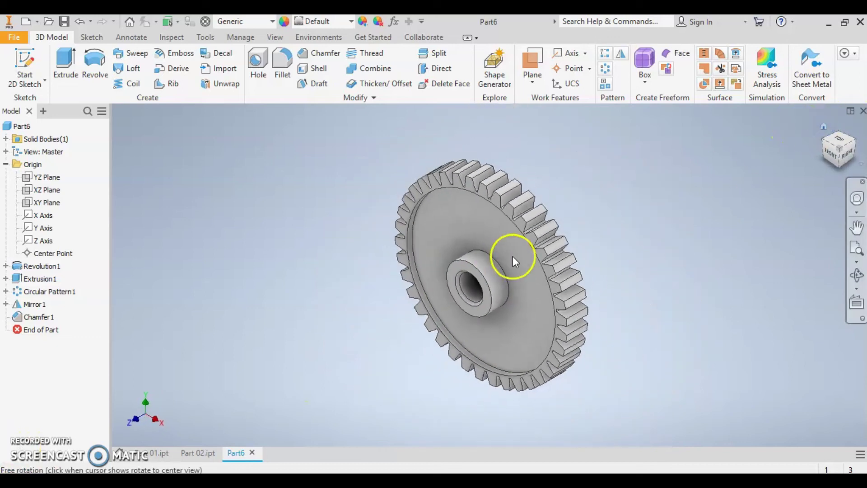
click(458, 274)
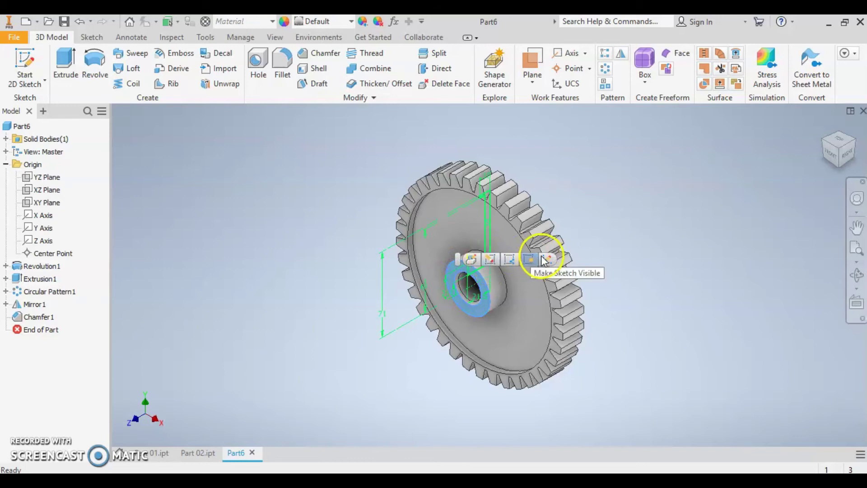
Step: Start a sketch on the hub face and draw the keyway rectangle above the bore
key(s)
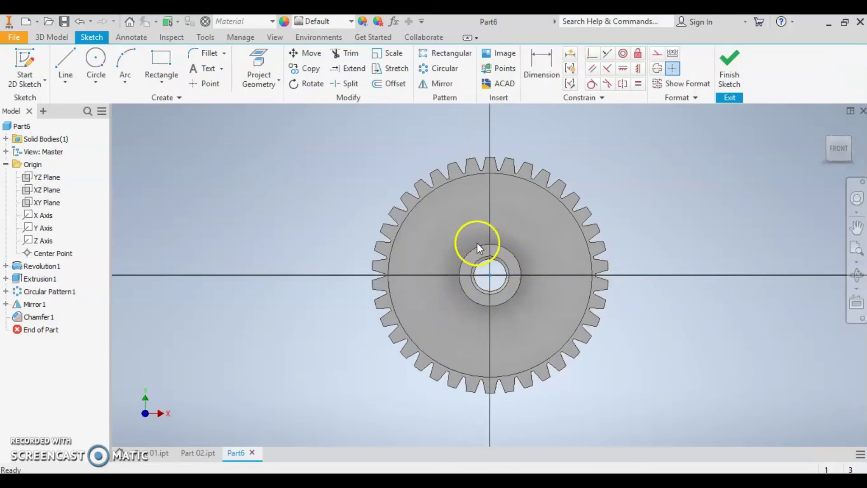
scroll(522, 278, down, 3)
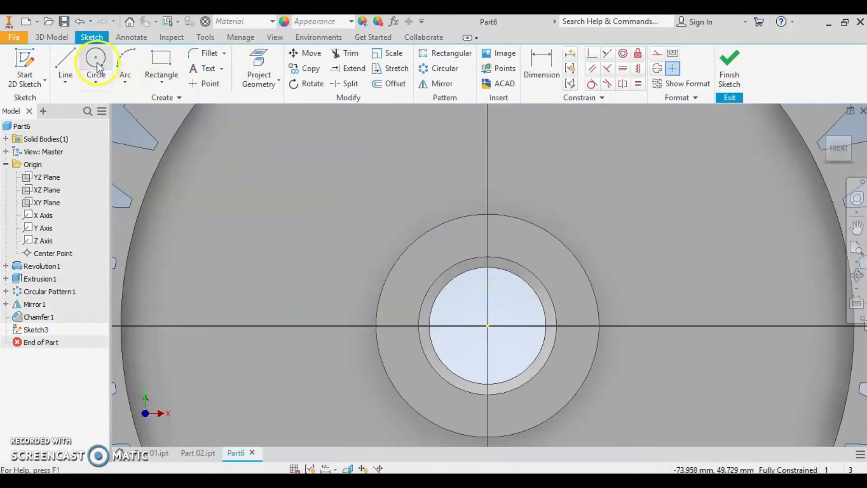
click(157, 61)
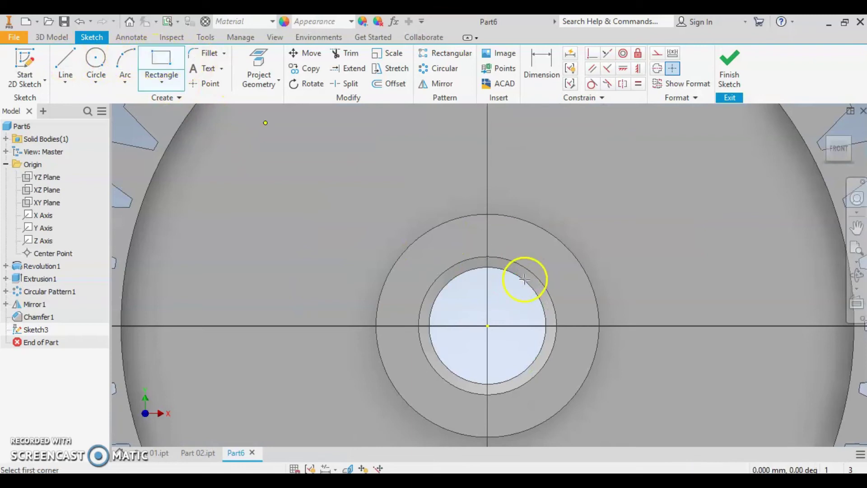
click(469, 246)
click(504, 293)
Step: Draw a horizontal and a vertical line from the bore centre
click(66, 63)
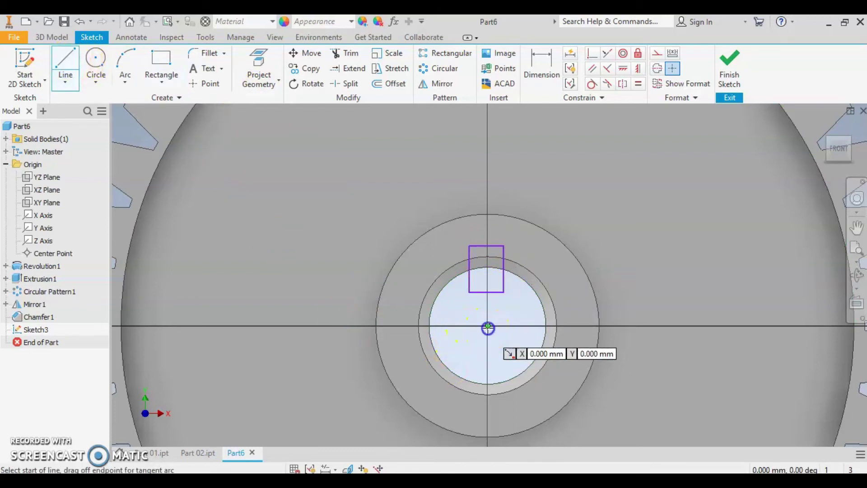
click(487, 326)
click(669, 326)
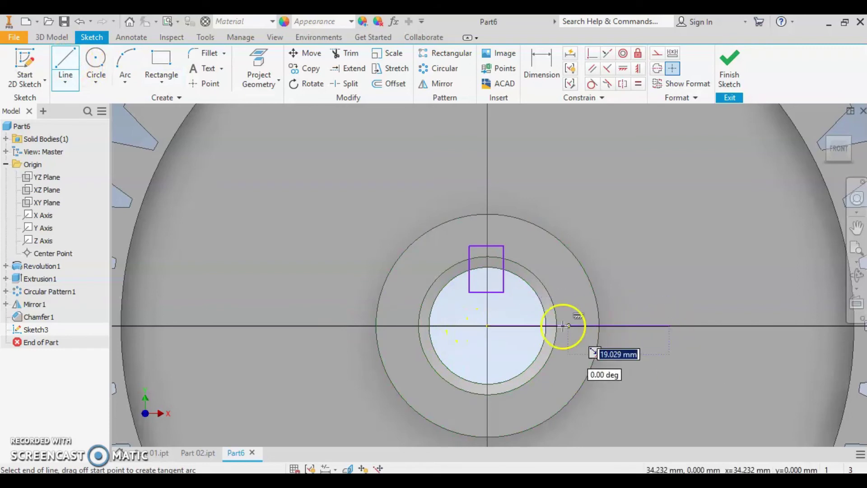
click(63, 63)
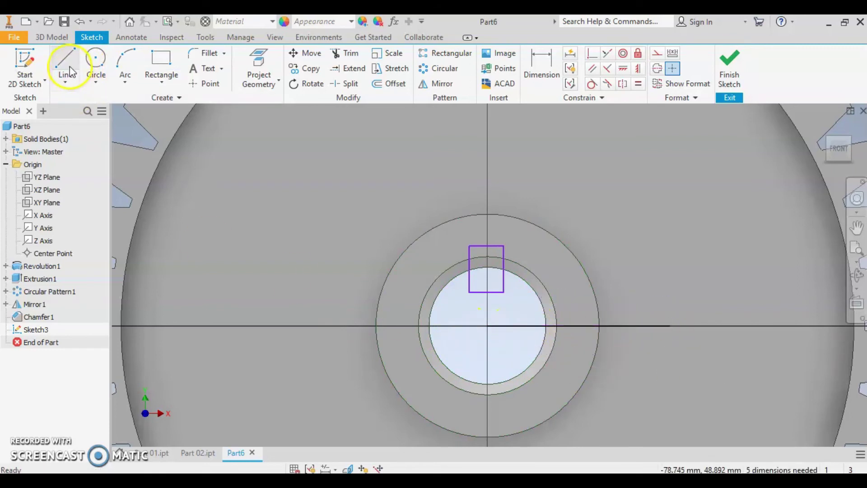
click(70, 67)
click(487, 310)
click(487, 162)
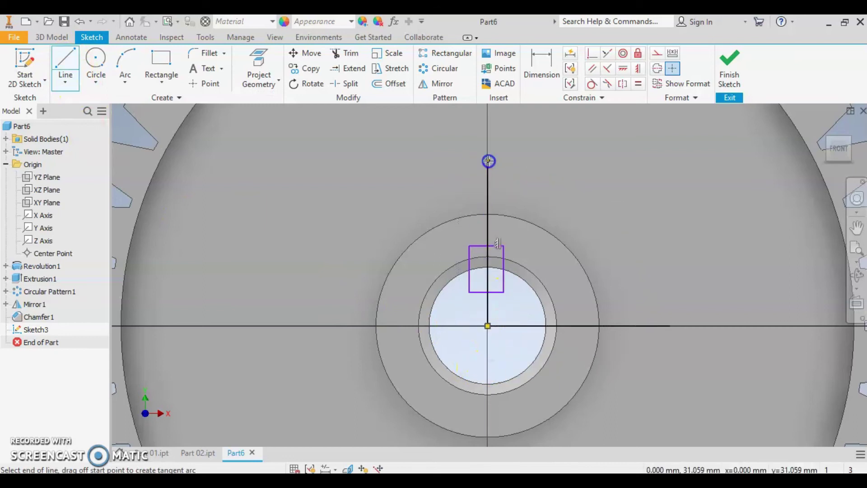
key(Escape)
Step: Convert both centre lines to construction lines
click(490, 179)
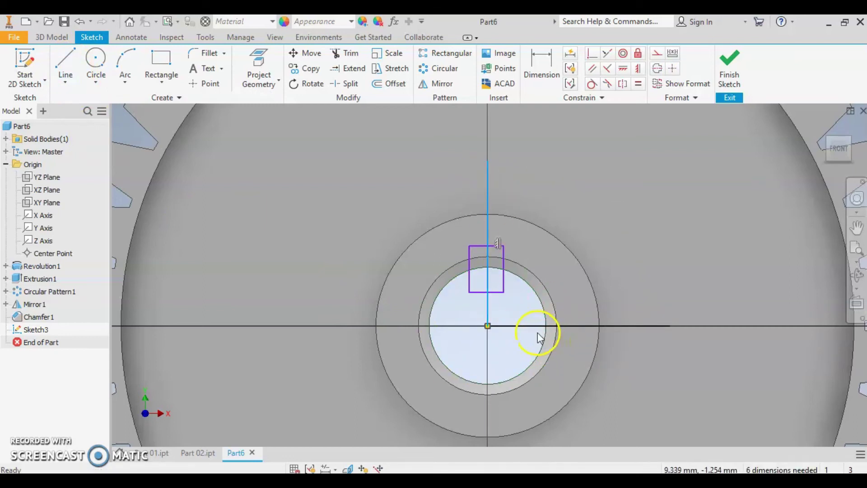
click(534, 332)
right_click(521, 333)
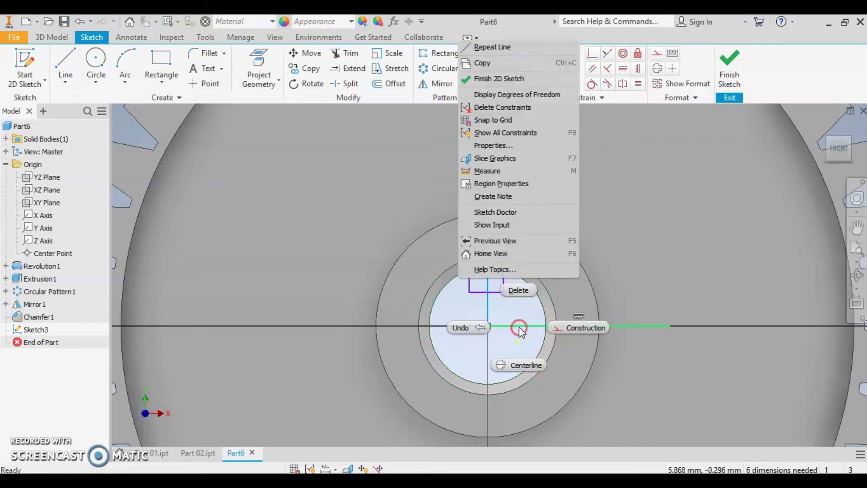
click(558, 329)
key(Escape)
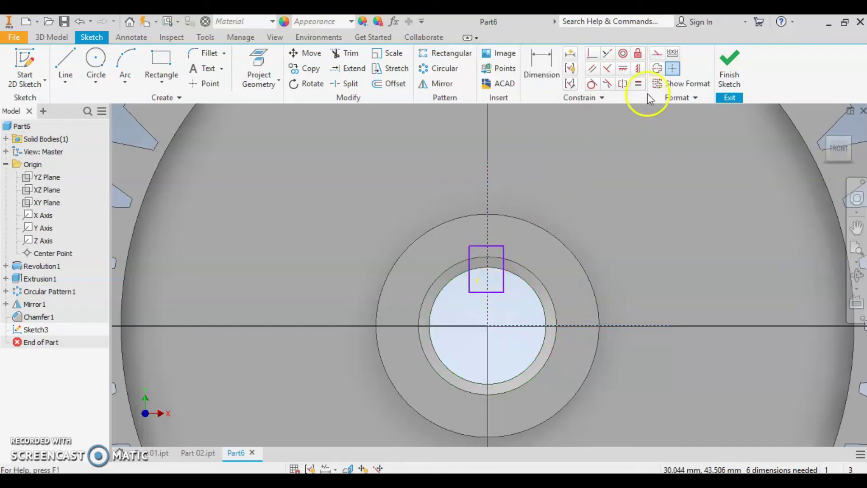
Step: Make the keyway rectangle symmetric about the vertical construction line
click(622, 85)
click(504, 284)
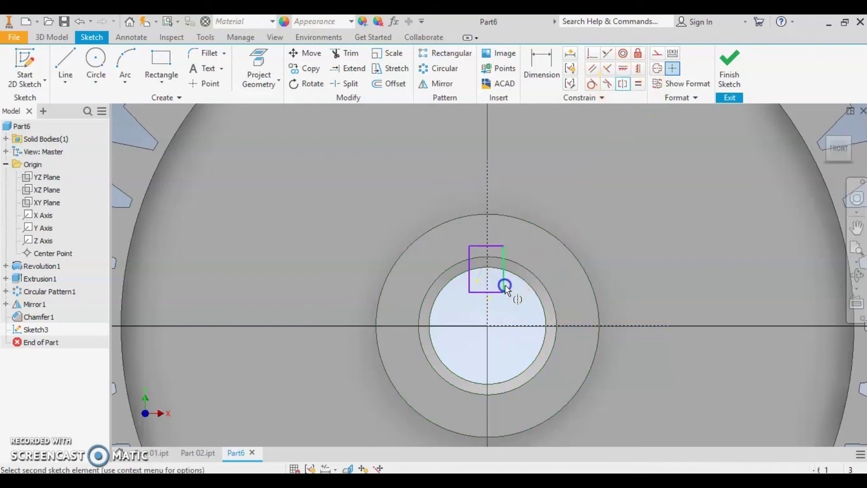
click(469, 283)
click(486, 298)
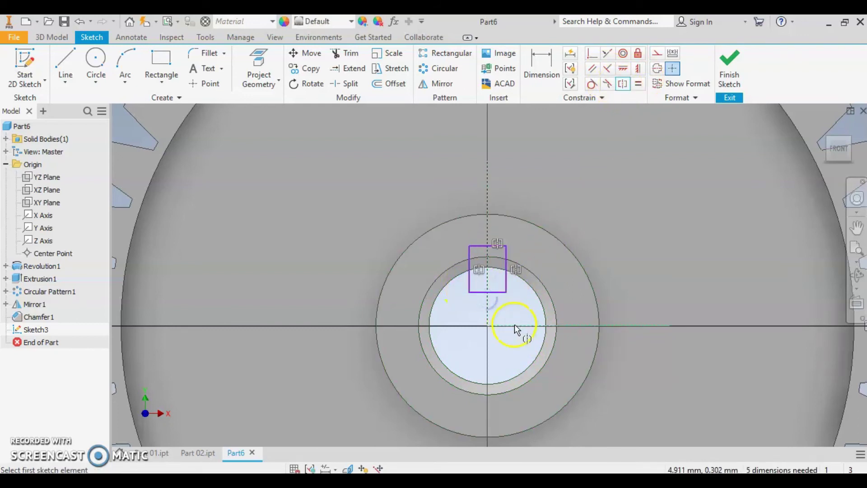
Step: Dimension the keyway top 12.5 mm above the axis and its bottom 0 from it
click(545, 55)
click(490, 245)
click(533, 325)
click(628, 260)
text(12.5)
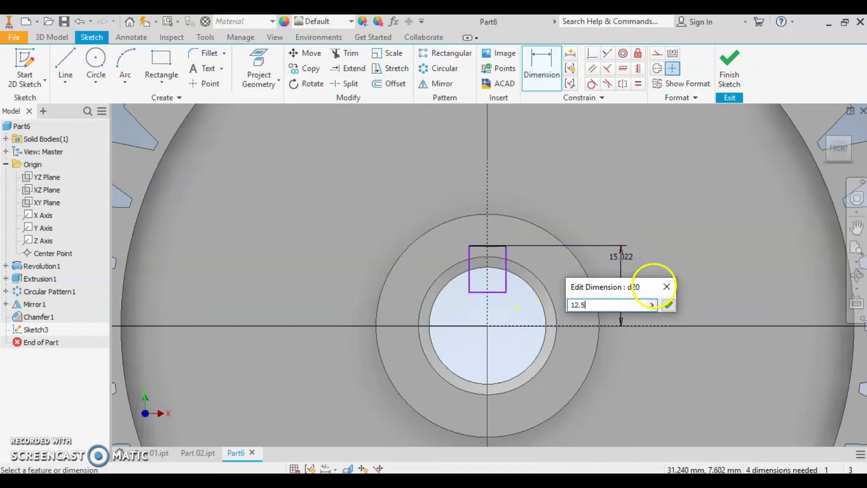
key(Return)
click(497, 298)
click(507, 325)
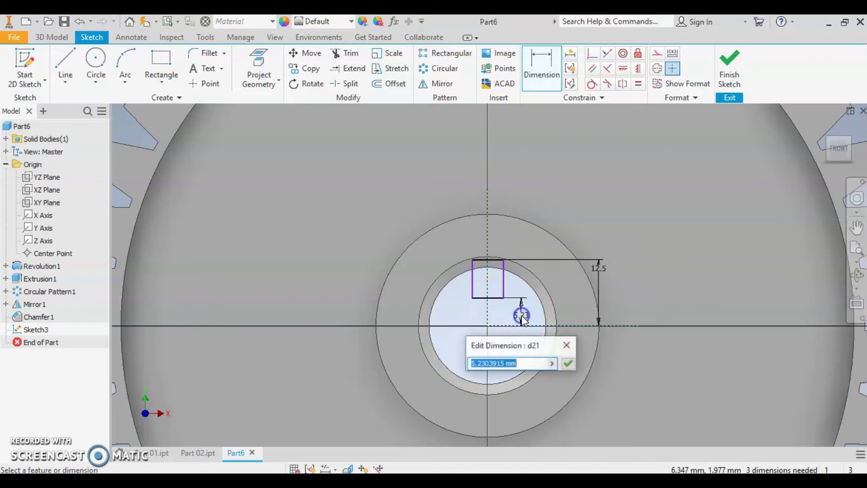
text(0)
key(Return)
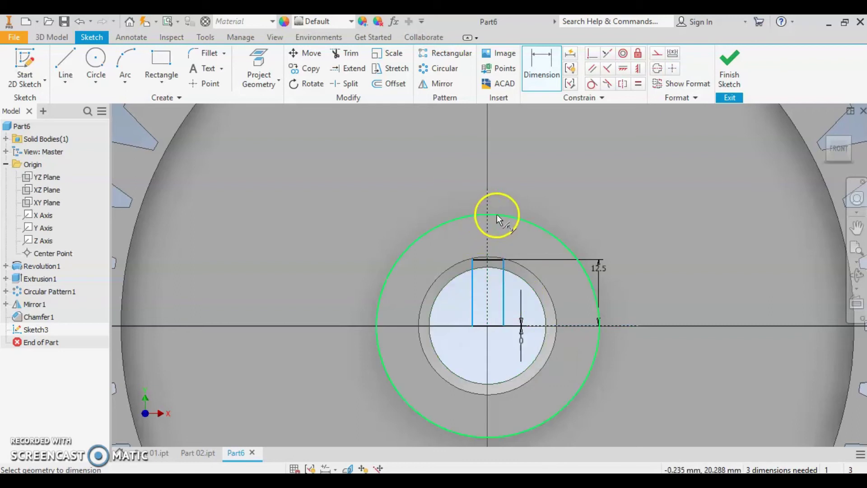
Step: Set the keyway width to 6 mm
click(528, 188)
text(6)
key(Return)
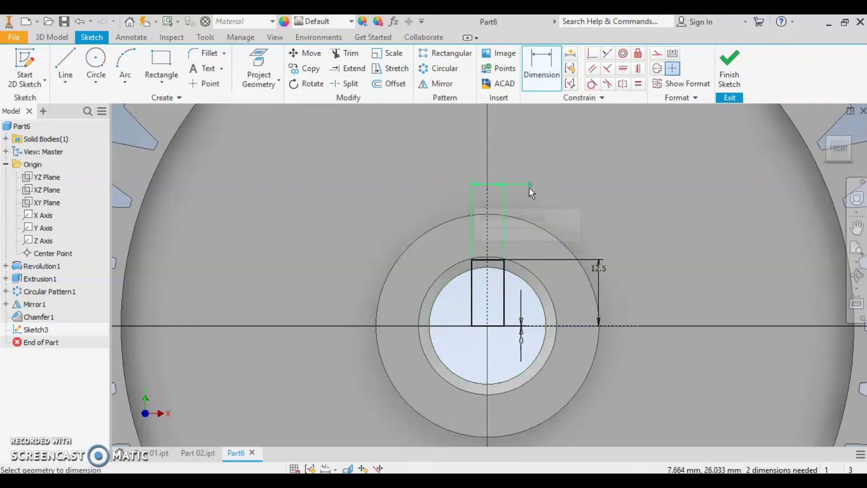
click(536, 233)
key(Escape)
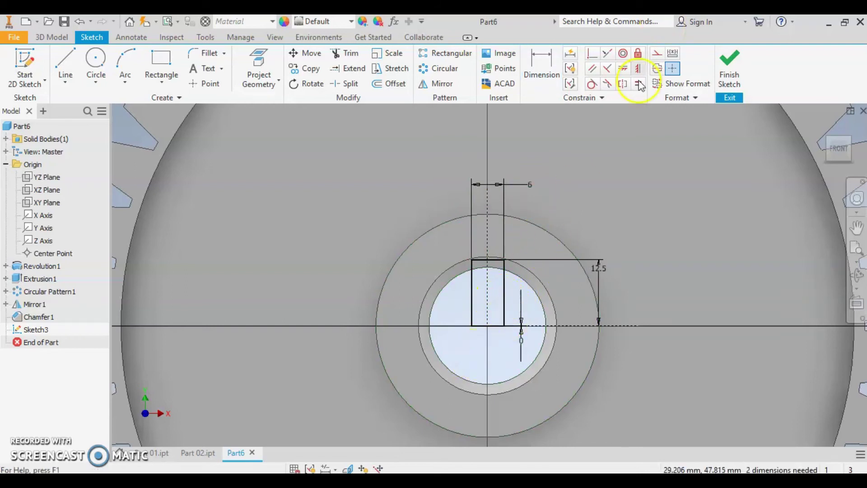
click(625, 84)
key(Escape)
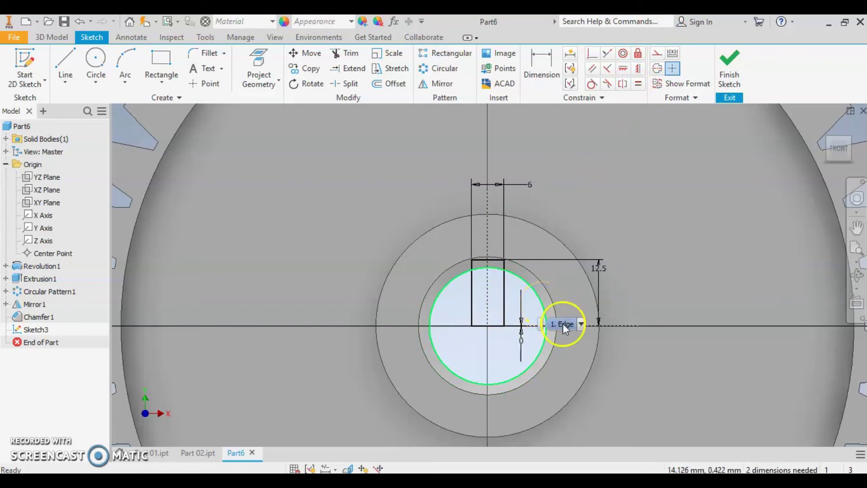
Step: Cut-extrude the keyway profile up to the hub's front face
click(729, 68)
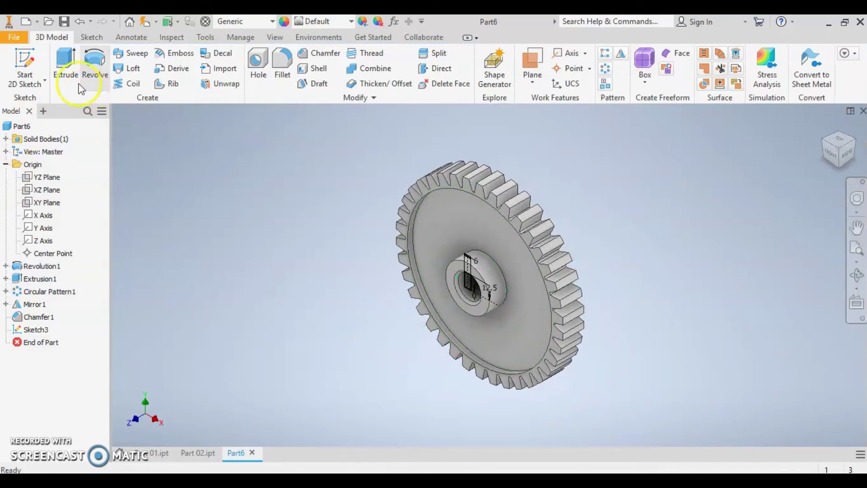
click(62, 59)
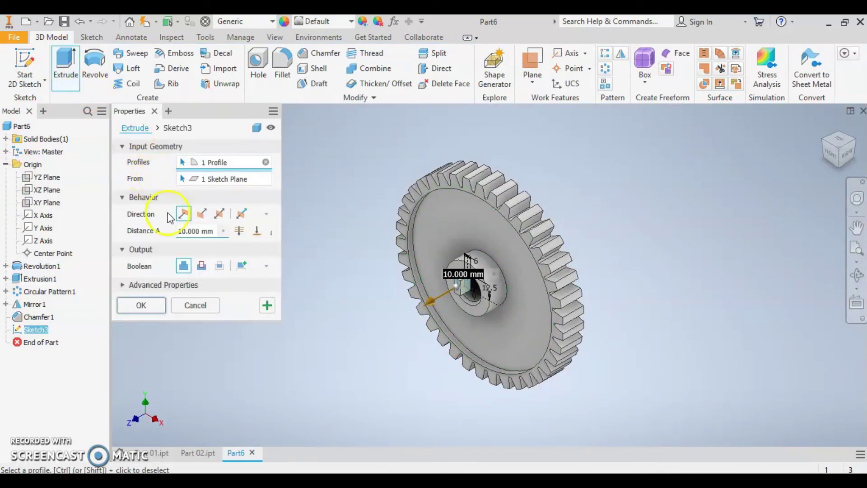
click(200, 267)
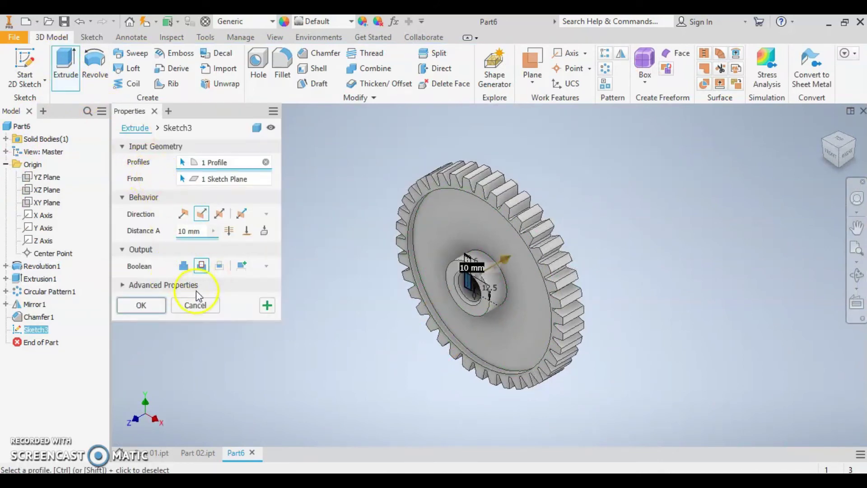
click(247, 231)
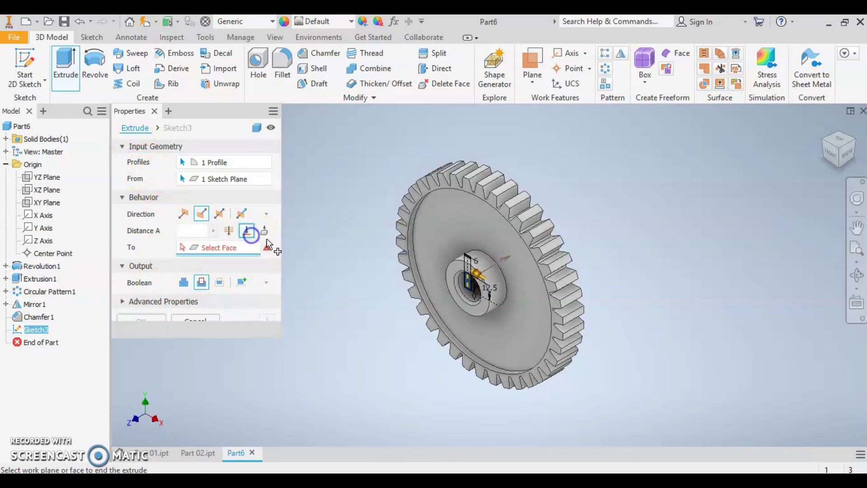
shift+middle_drag(619, 265, 539, 284)
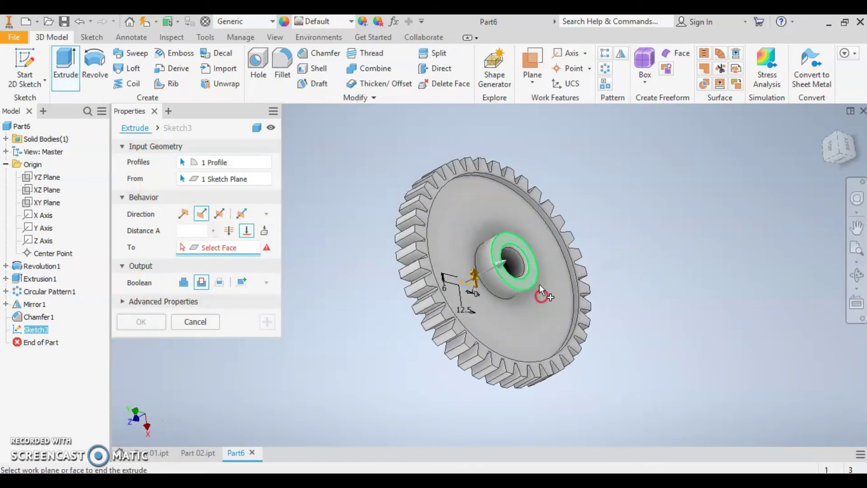
click(503, 235)
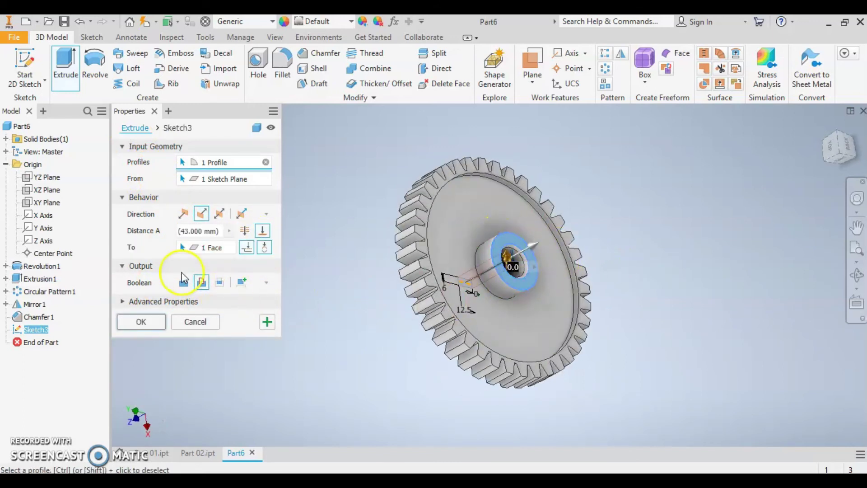
click(151, 321)
shift+middle_drag(317, 296, 438, 240)
scroll(514, 312, up, 5)
Step: Edit Chamfer1 and reapply its 2 mm distance
scroll(475, 291, up, 2)
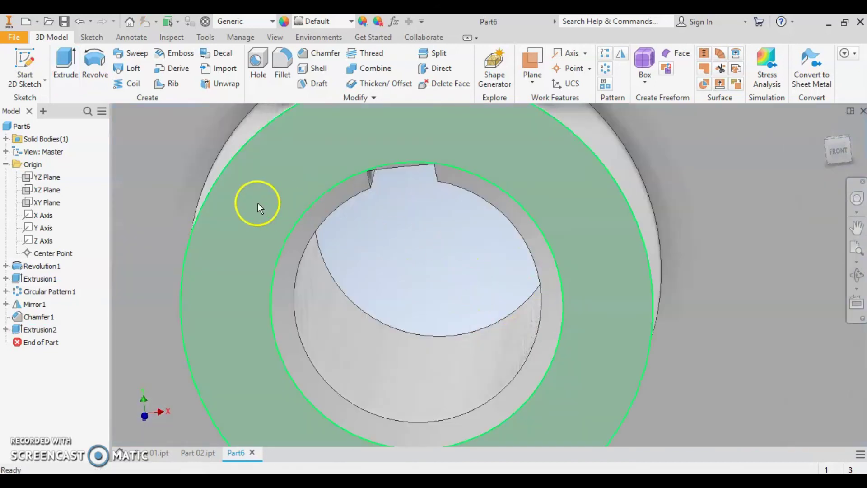
scroll(258, 205, down, 5)
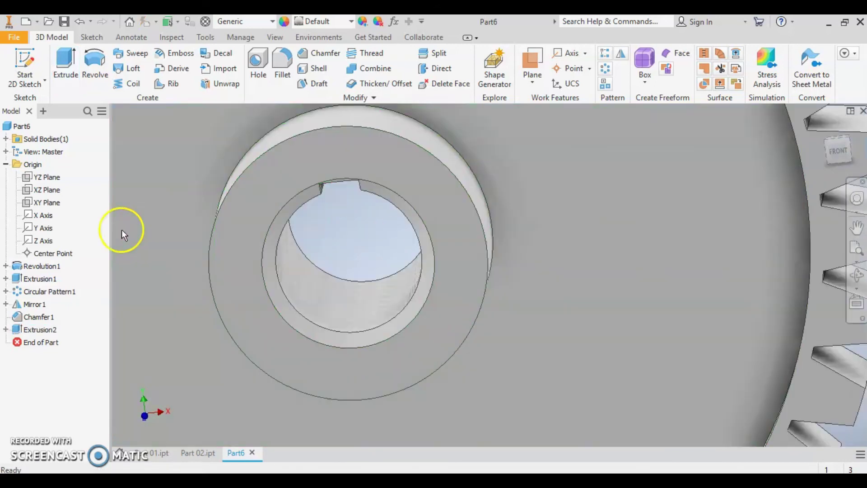
click(40, 318)
right_click(40, 318)
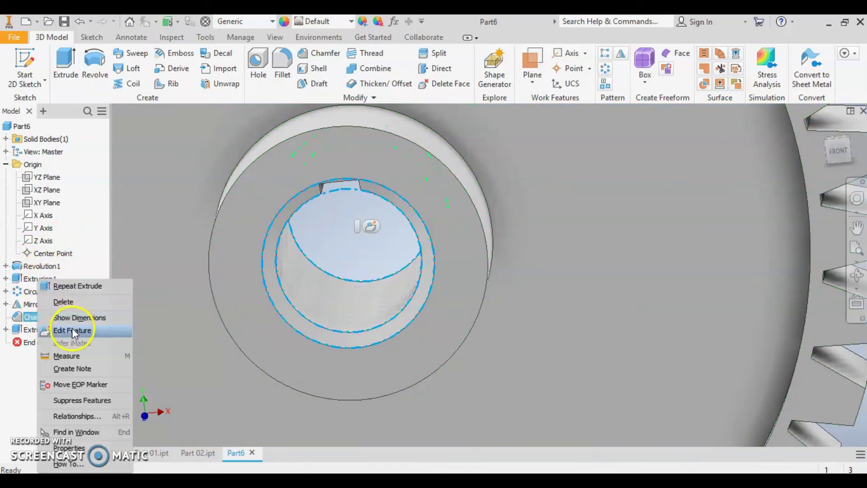
click(73, 330)
click(285, 173)
click(264, 176)
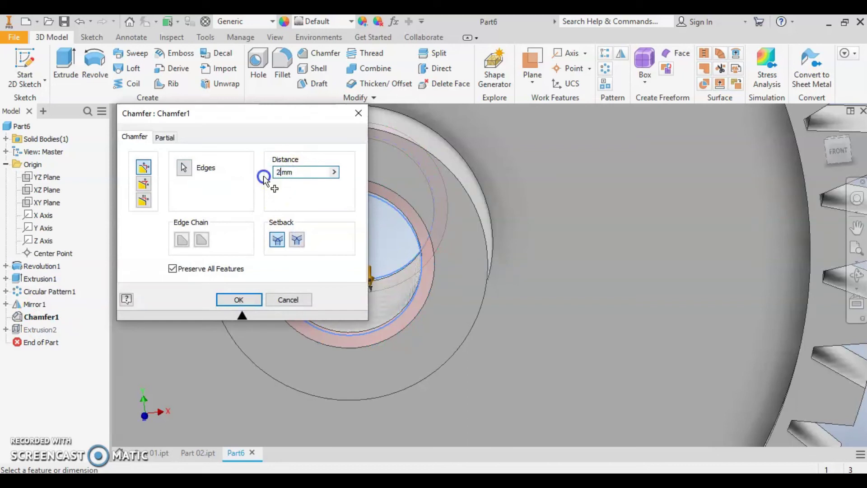
key(Return)
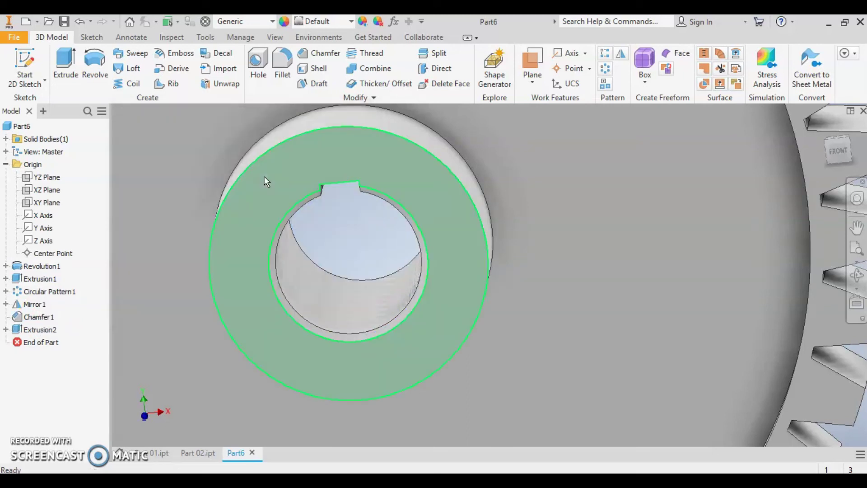
Step: Check the gear from top and home views, then sketch on the web's front face
click(193, 249)
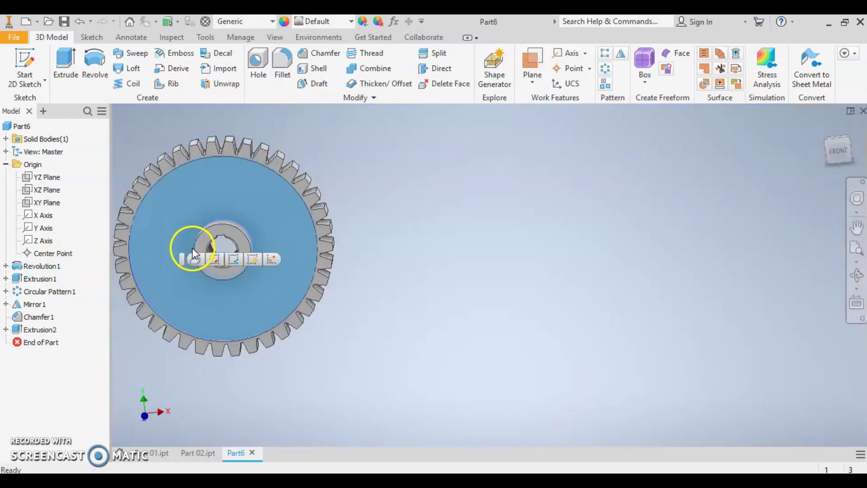
click(498, 283)
mouse_move(490, 285)
shift+middle_down()
mouse_move(574, 270)
mouse_move(484, 343)
mouse_move(603, 315)
mouse_move(602, 286)
mouse_move(552, 351)
shift+middle_up()
click(833, 145)
click(556, 249)
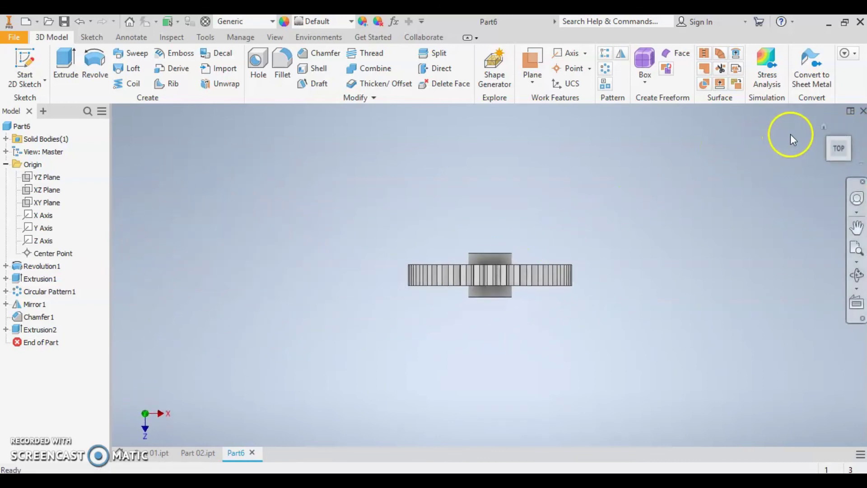
click(822, 126)
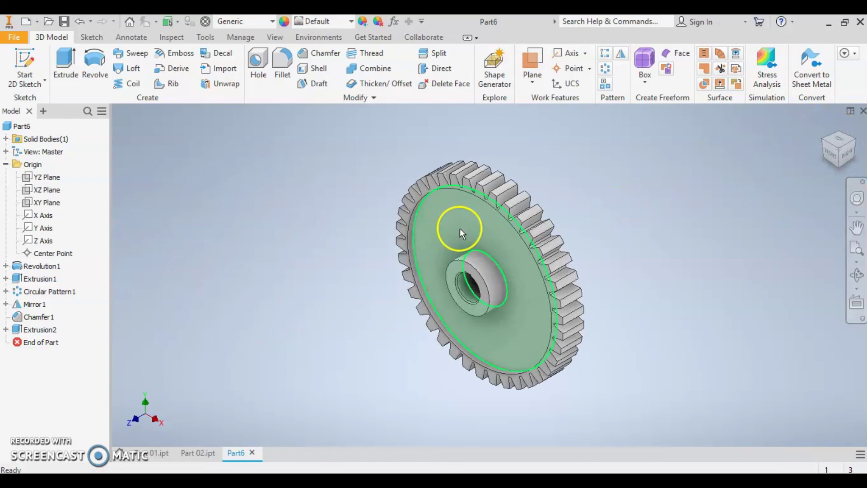
click(460, 229)
click(558, 218)
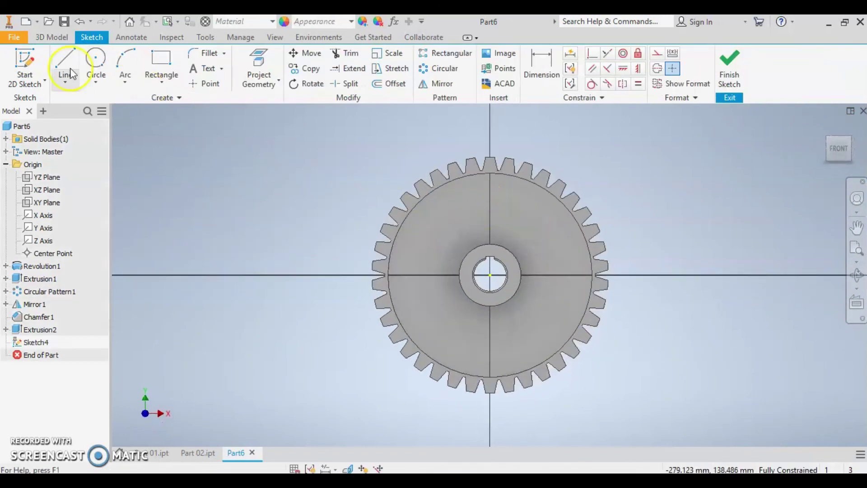
Step: Draw a circle above the bore and dimension it 30 mm in diameter
click(96, 61)
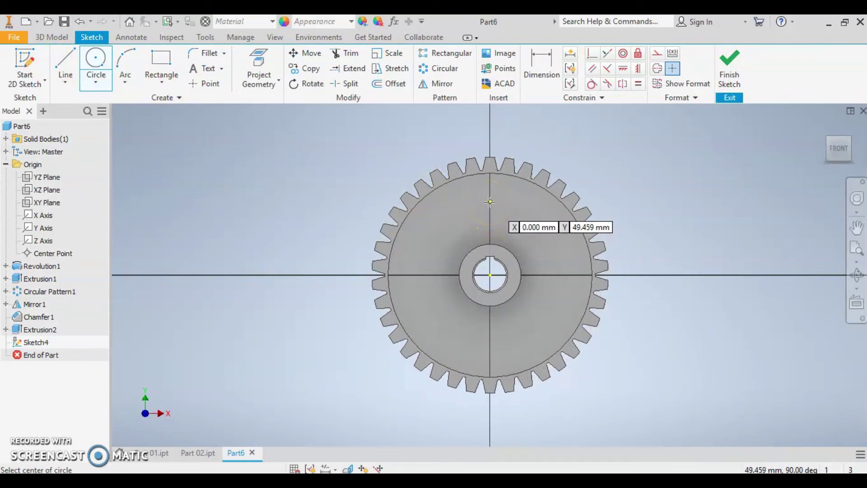
click(489, 202)
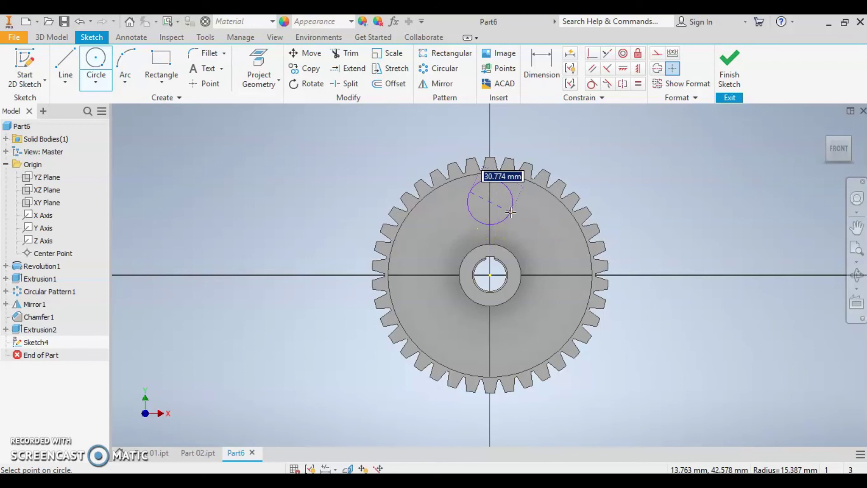
click(510, 213)
key(Escape)
click(511, 194)
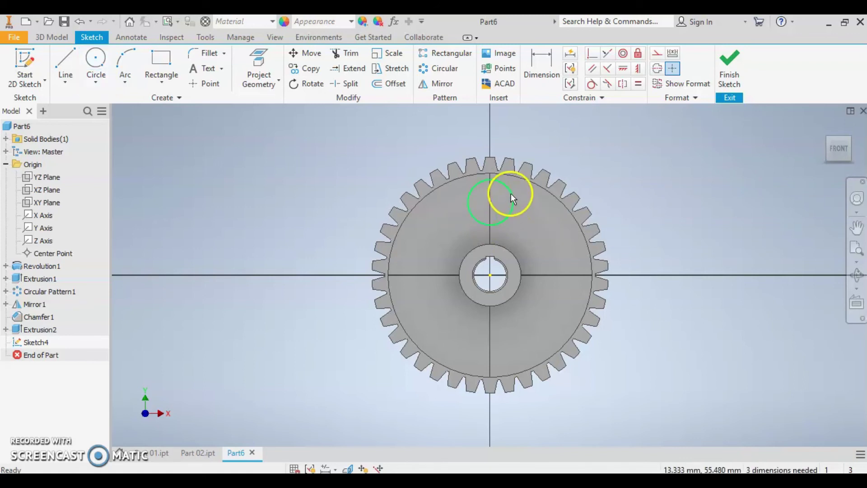
click(542, 61)
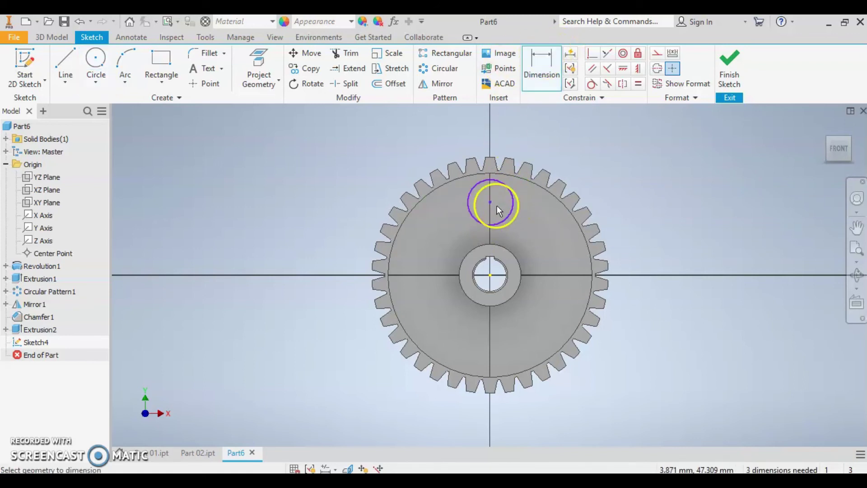
click(511, 195)
click(595, 170)
text(30)
key(Return)
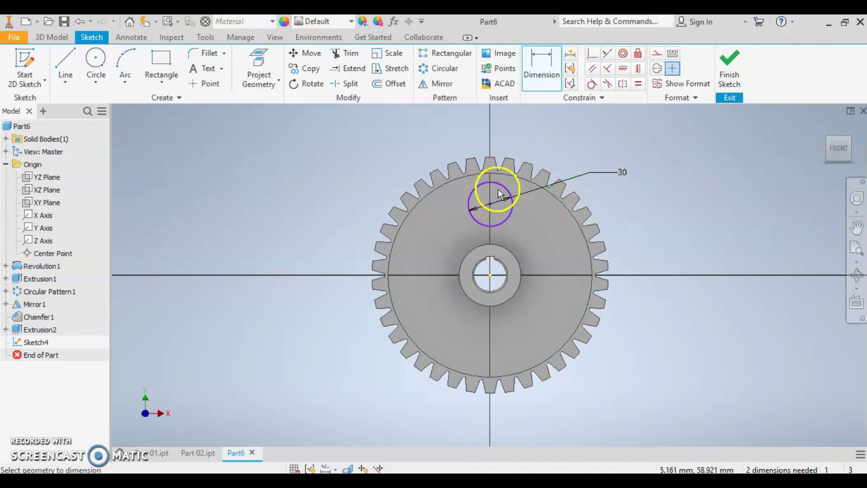
Step: Dimension the circle centre 45 mm vertically above the bore centre
click(488, 203)
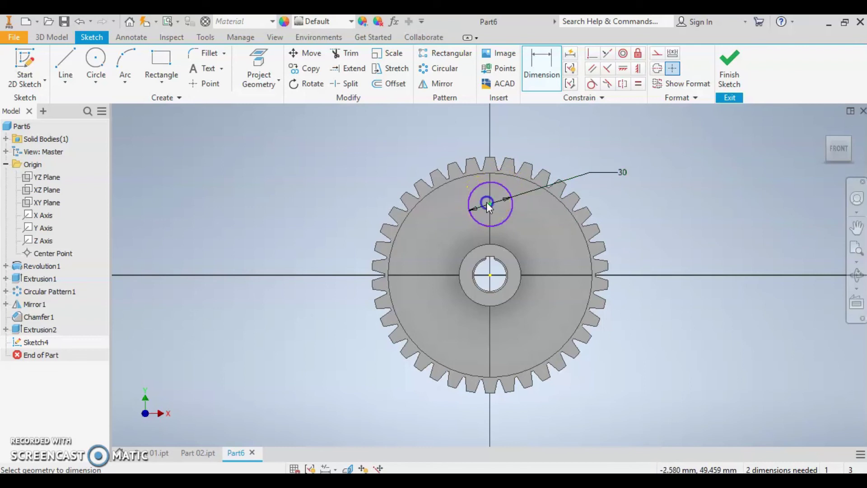
click(490, 276)
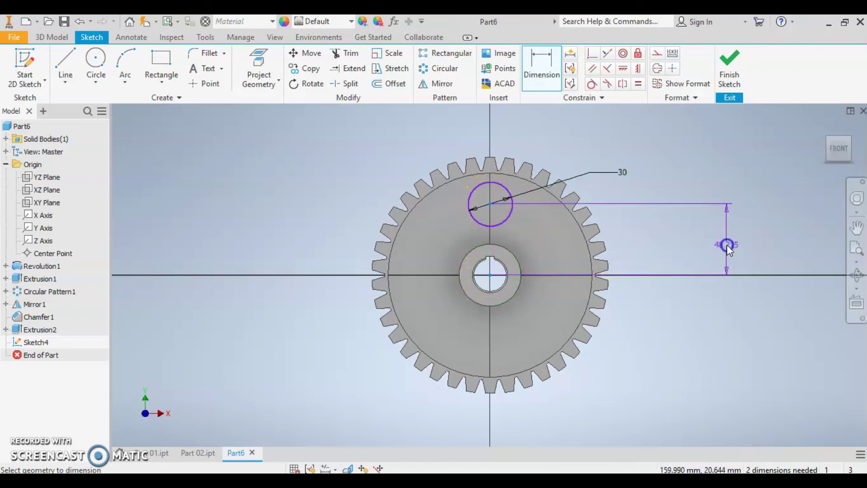
click(728, 245)
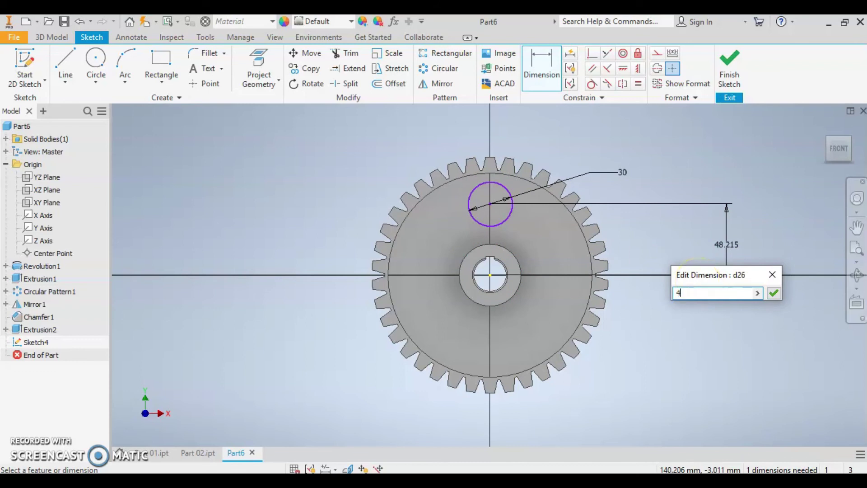
text(5)
key(Return)
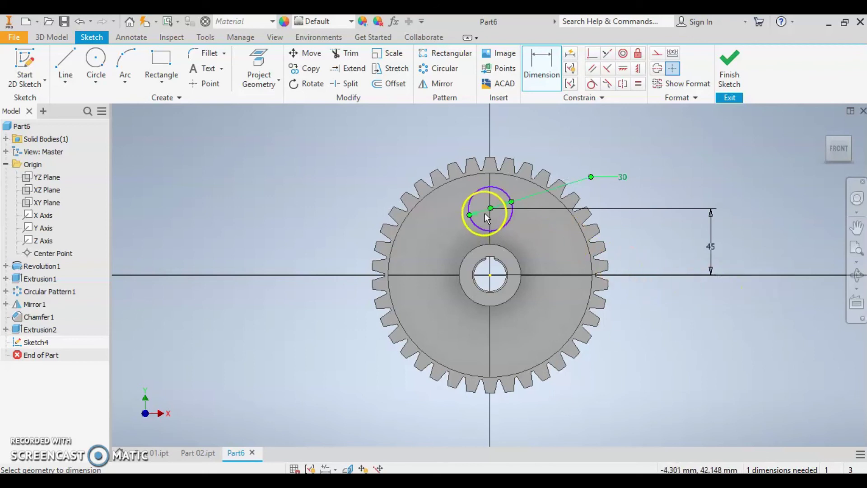
click(490, 208)
click(492, 284)
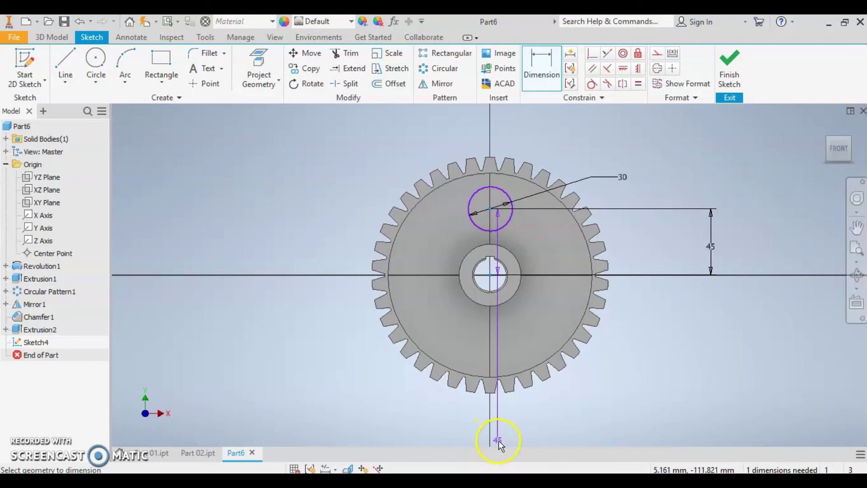
key(Escape)
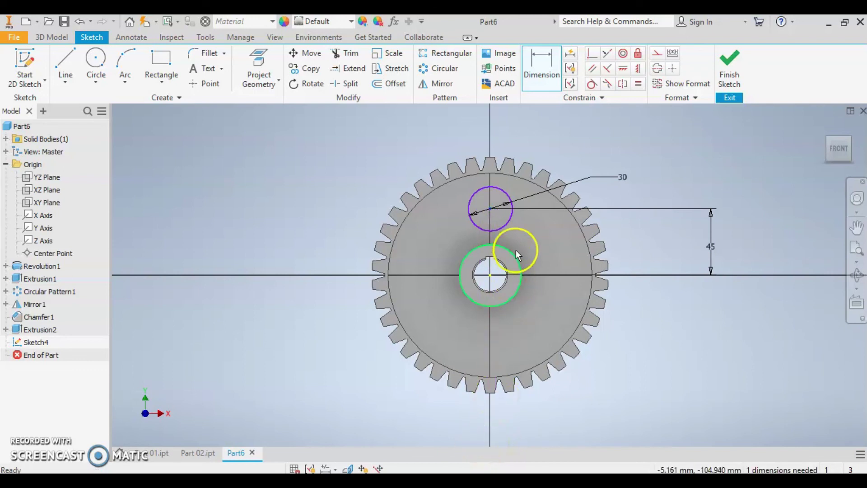
drag(516, 250, 492, 221)
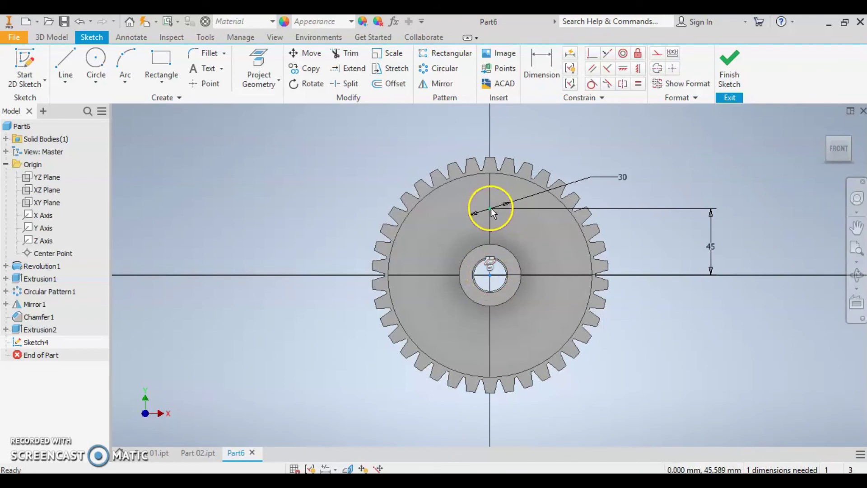
Step: Try constraining the hole circle's centre to the bore, dismissing over-constraint warnings
click(605, 53)
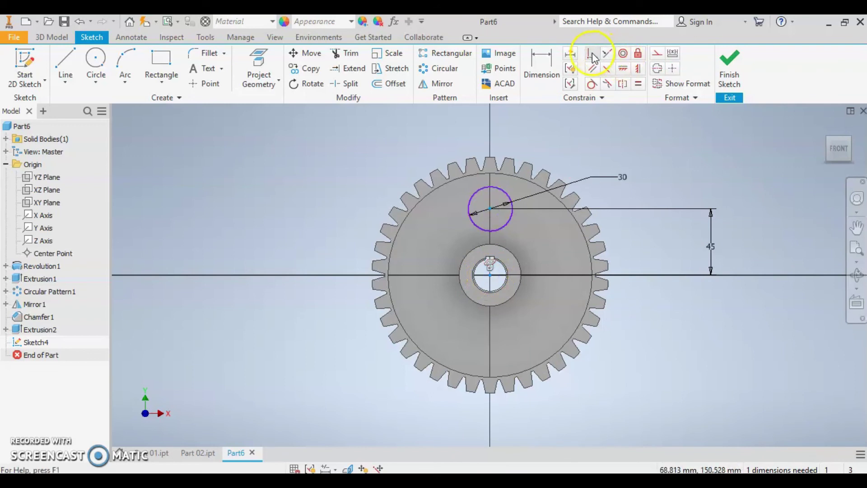
click(593, 56)
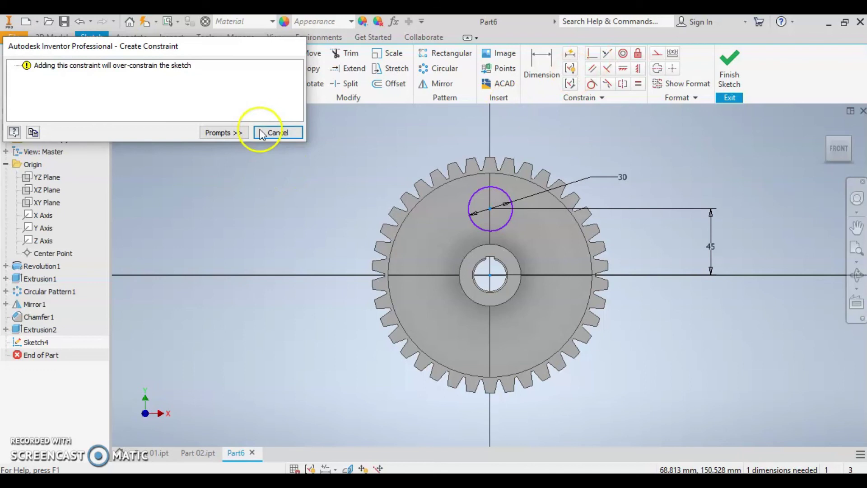
click(277, 131)
click(592, 53)
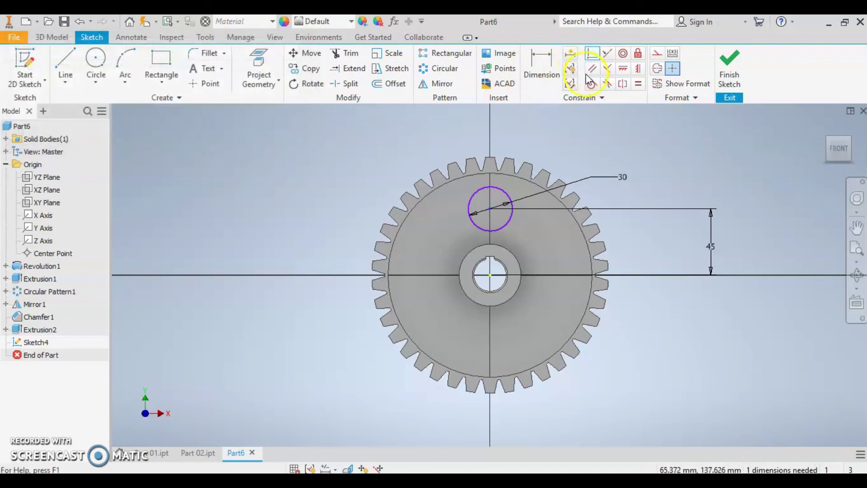
click(489, 209)
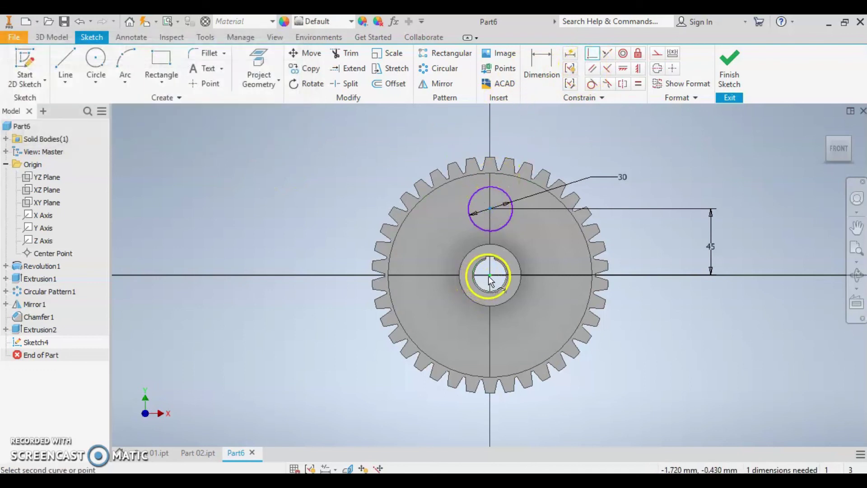
click(502, 266)
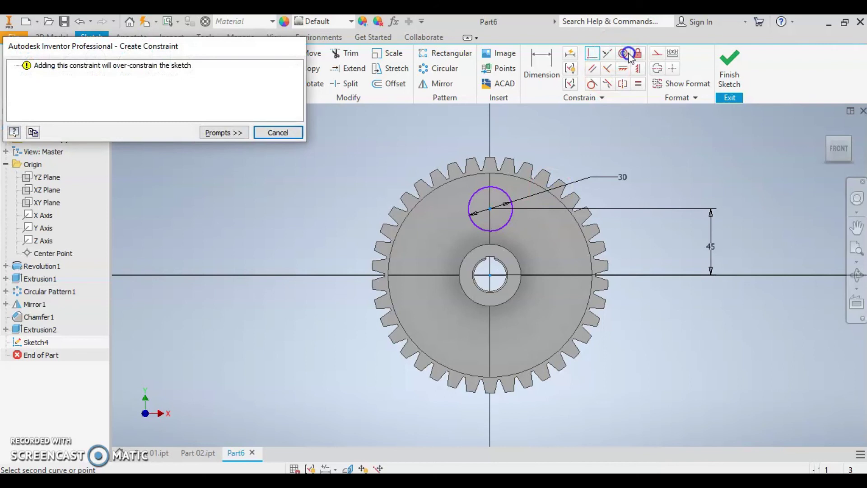
click(264, 133)
click(490, 210)
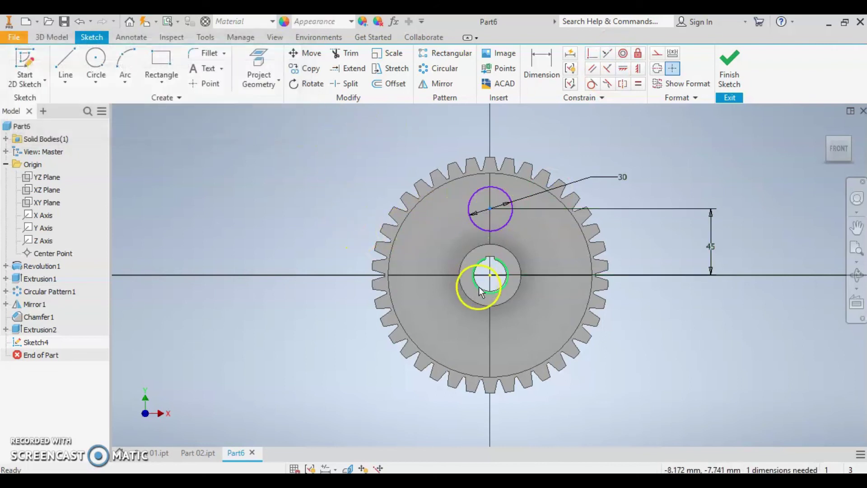
click(496, 281)
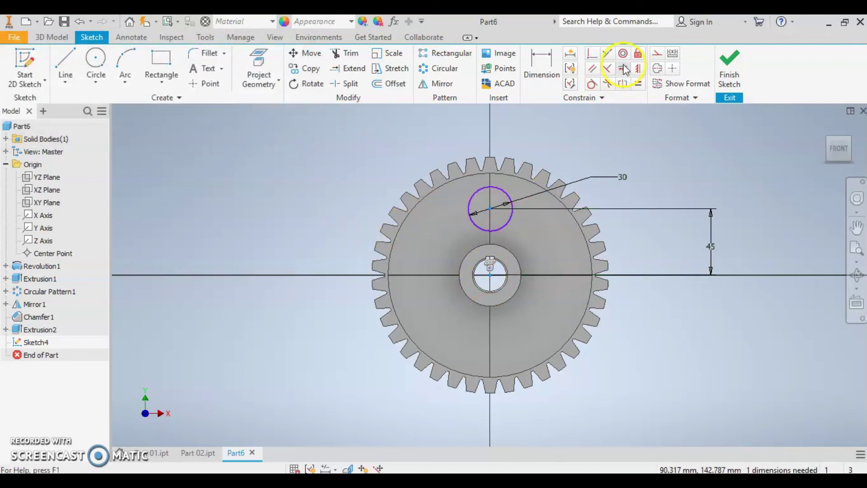
Step: Apply a vertical constraint between the hole circle's centre and the bore
click(609, 55)
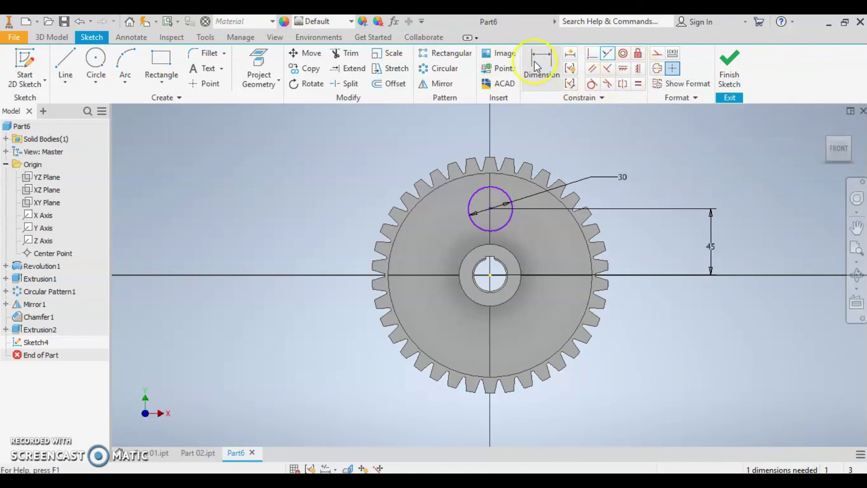
click(584, 68)
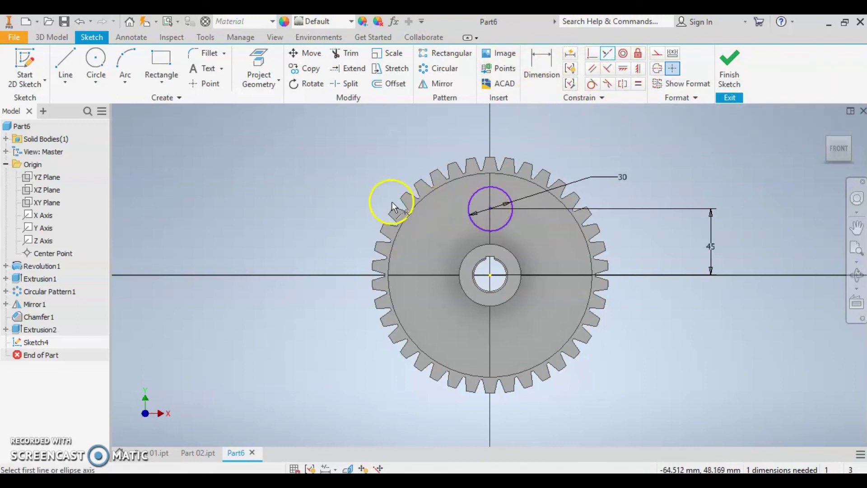
key(Escape)
click(490, 208)
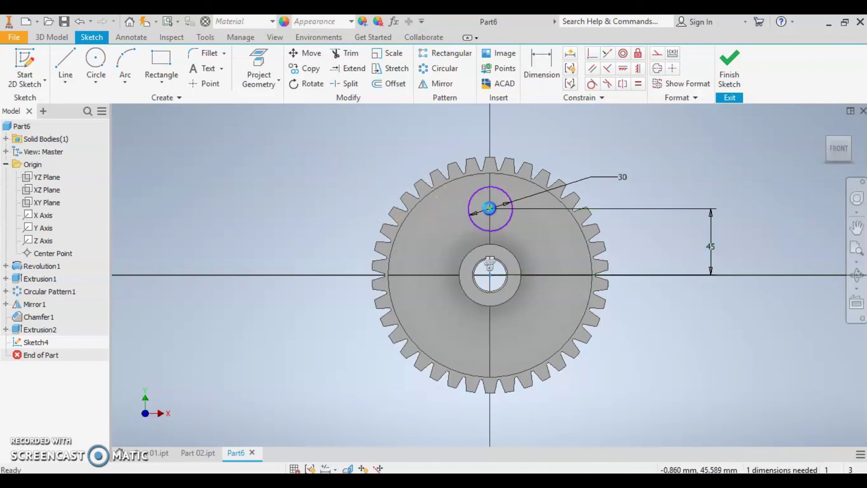
click(492, 275)
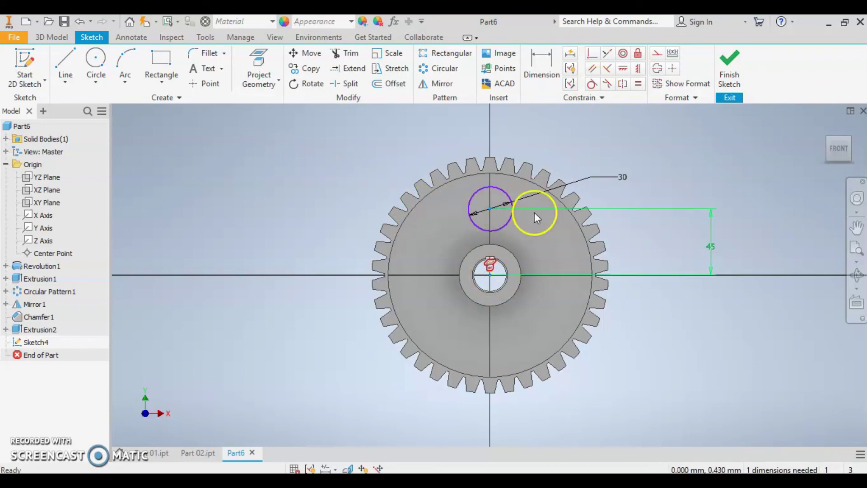
click(637, 69)
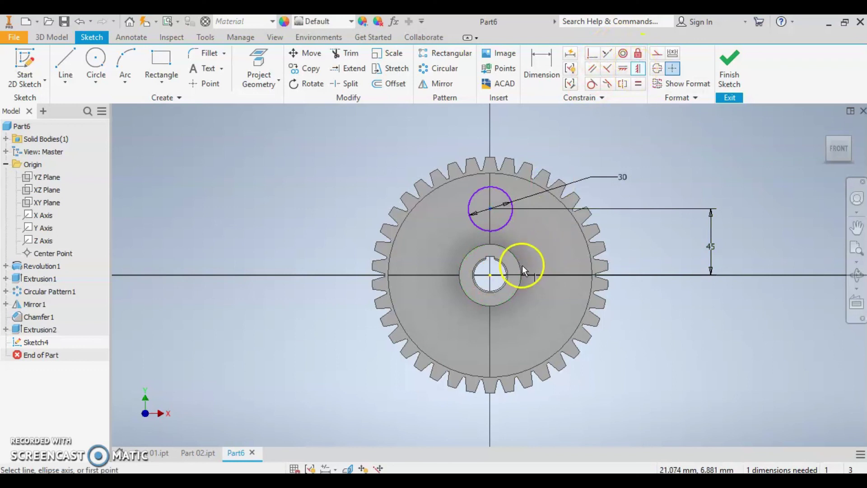
click(507, 276)
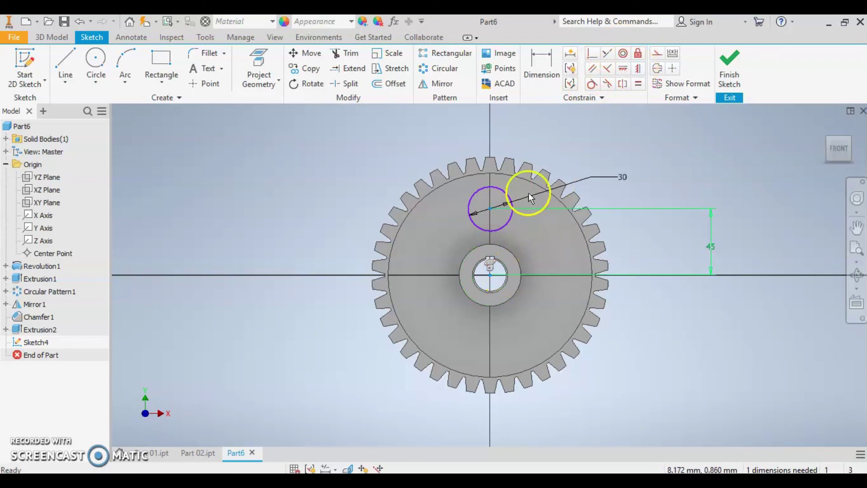
Step: Draw a vertical construction line upward from the gear's bore centre
click(65, 66)
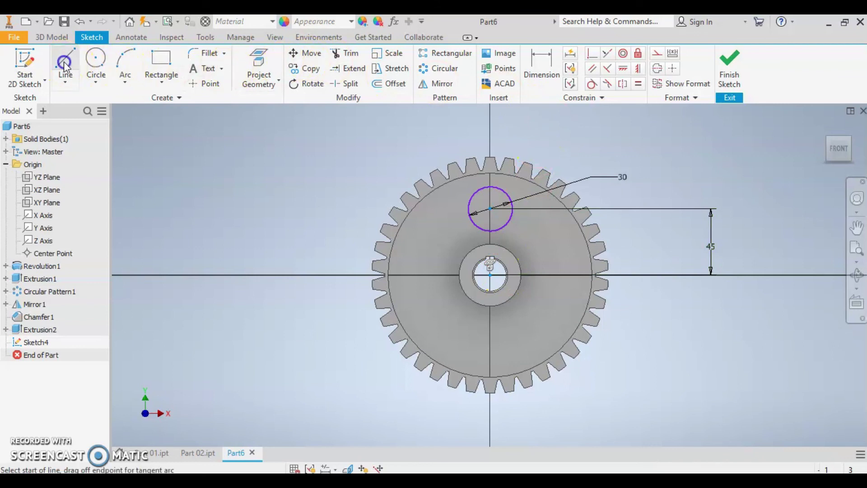
click(491, 275)
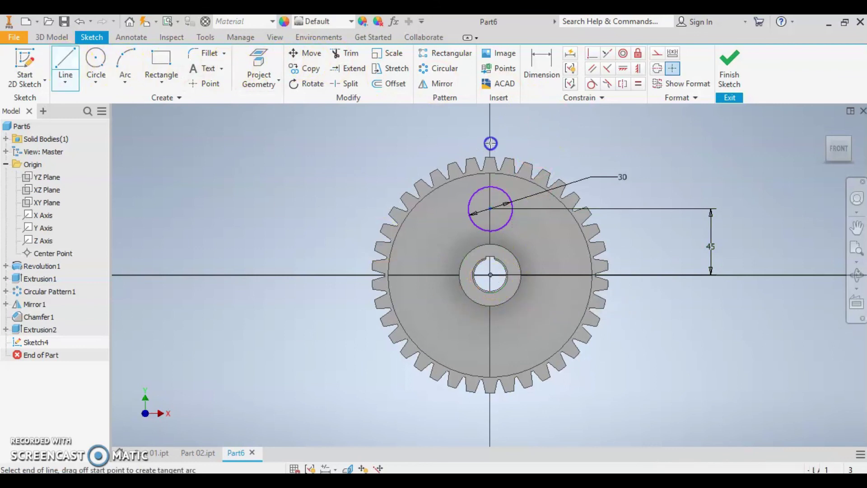
click(490, 137)
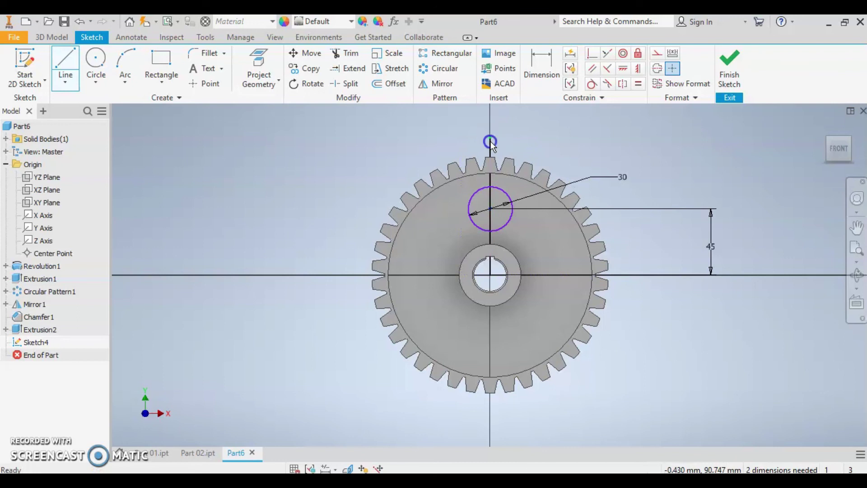
right_click(490, 143)
click(519, 178)
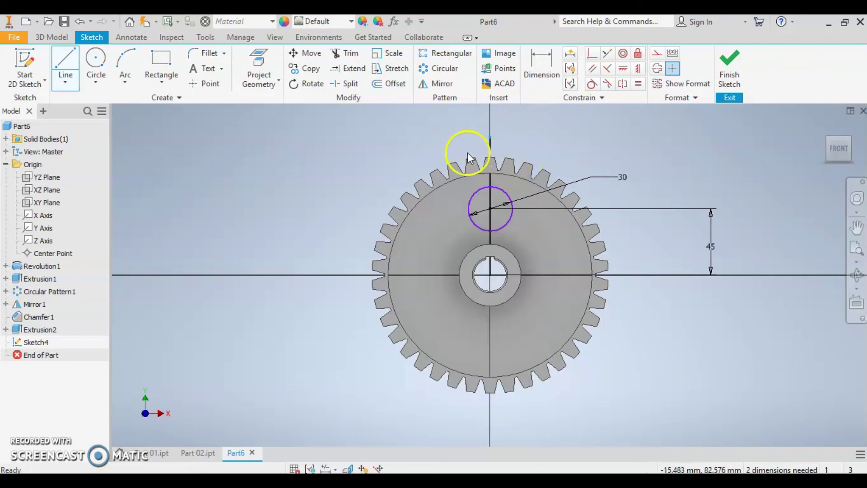
right_click(491, 147)
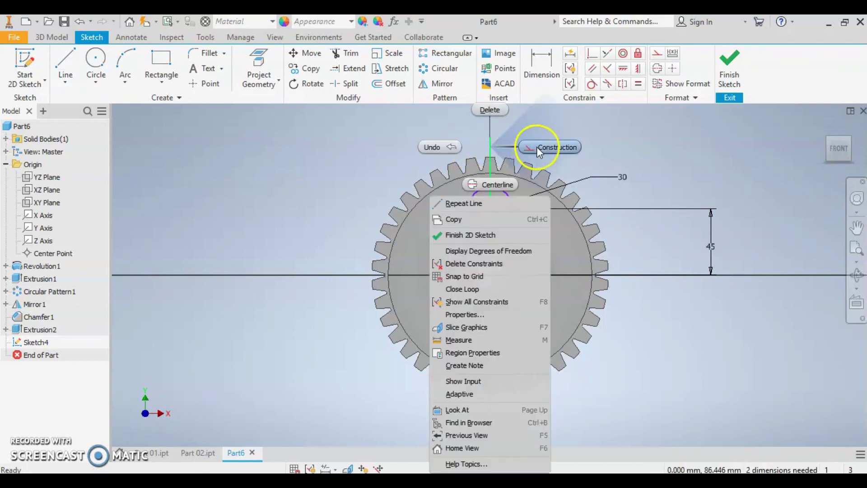
click(536, 147)
Step: Constrain the 30 mm hole circle's centre vertically onto the construction line, then finish the sketch
drag(486, 219, 492, 210)
click(491, 147)
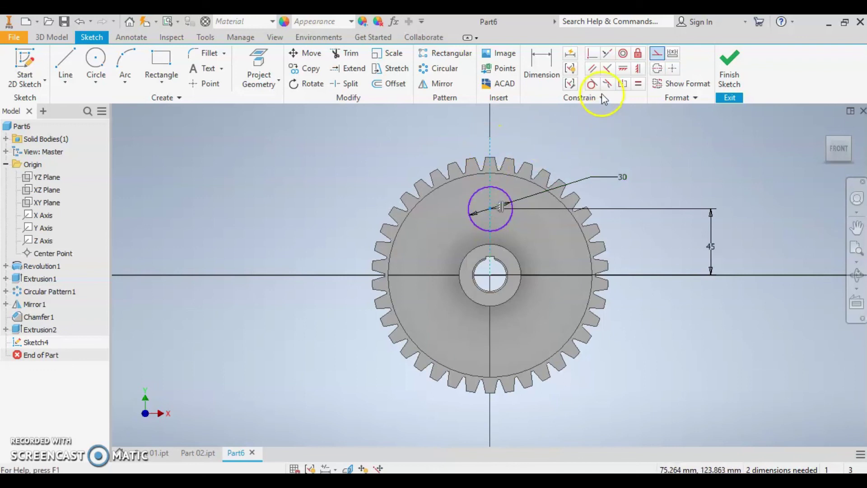
click(592, 54)
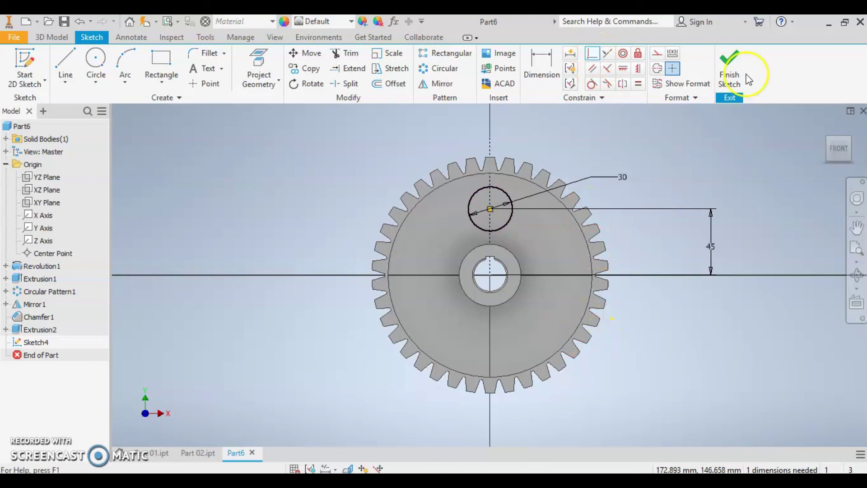
click(730, 73)
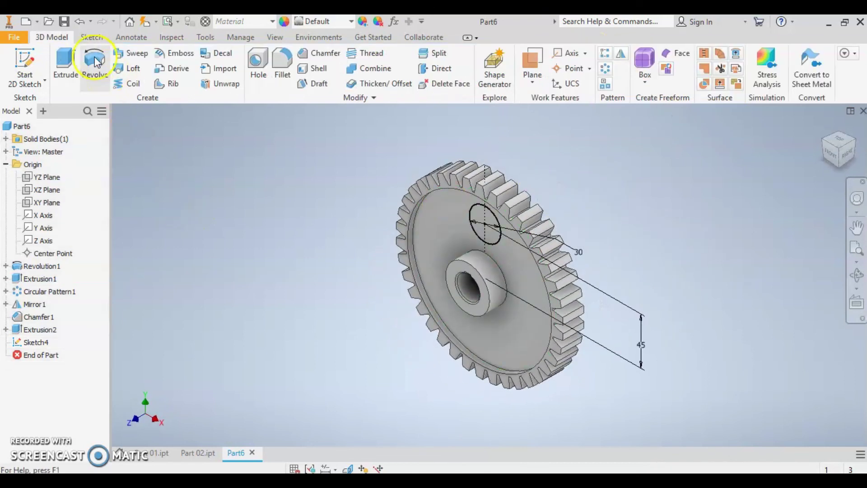
Step: Extrude-cut the 30 mm circle through the gear web as Extrusion3, limited by the web face
click(66, 64)
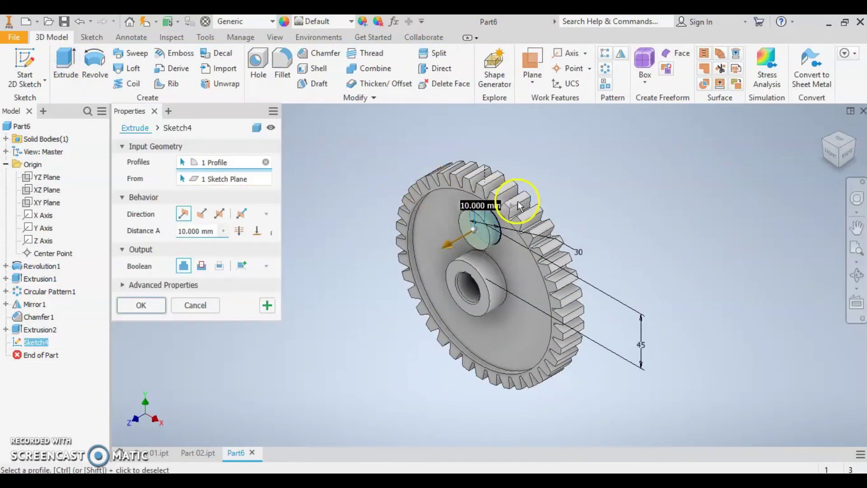
click(200, 268)
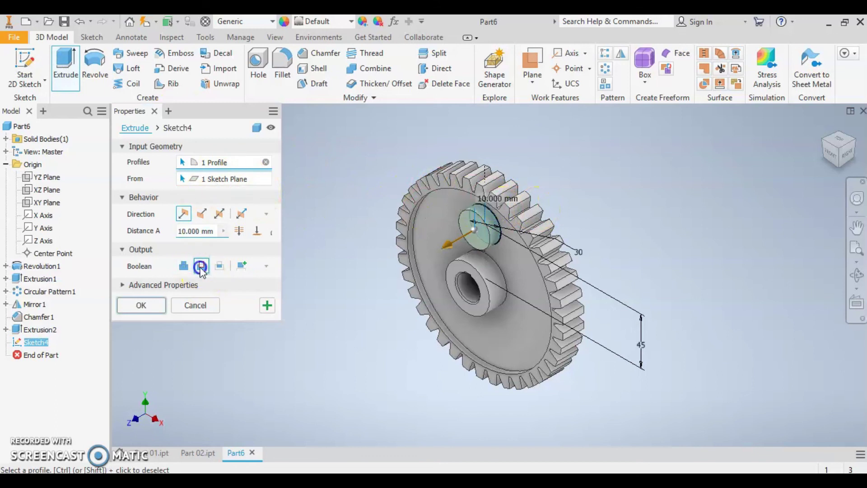
shift+middle_drag(682, 222, 553, 196)
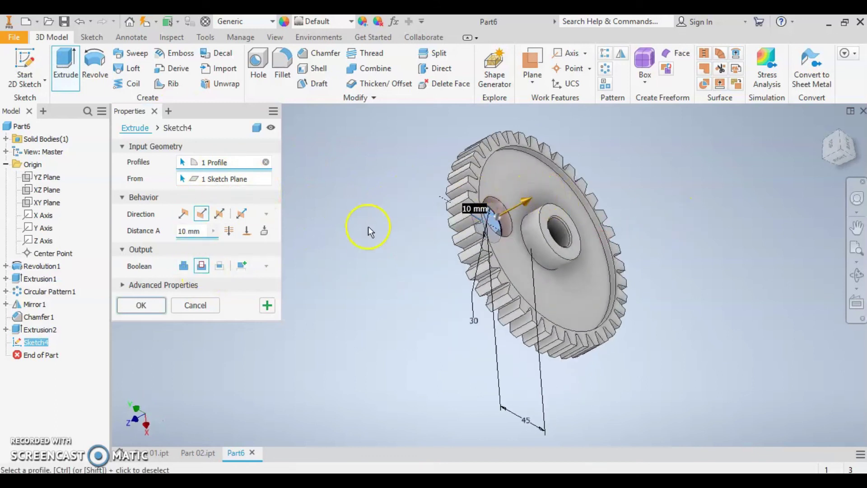
click(247, 231)
click(525, 189)
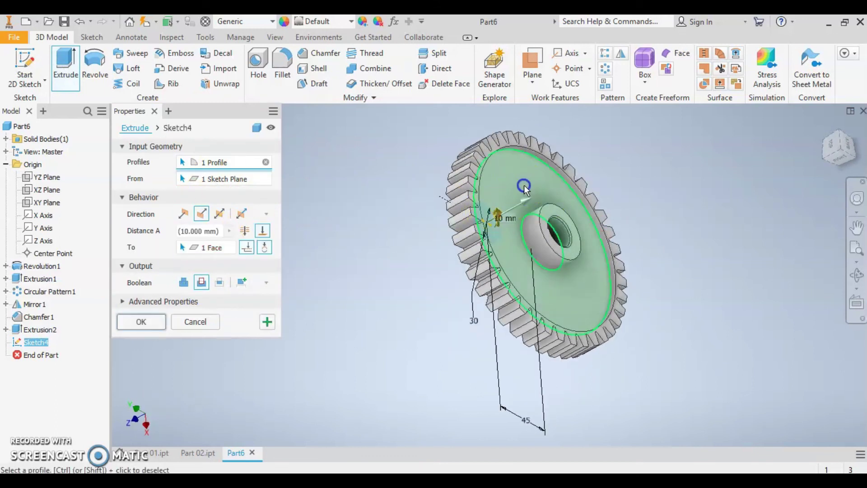
click(144, 321)
mouse_move(353, 344)
shift+middle_down()
mouse_move(411, 293)
mouse_move(327, 229)
shift+middle_up()
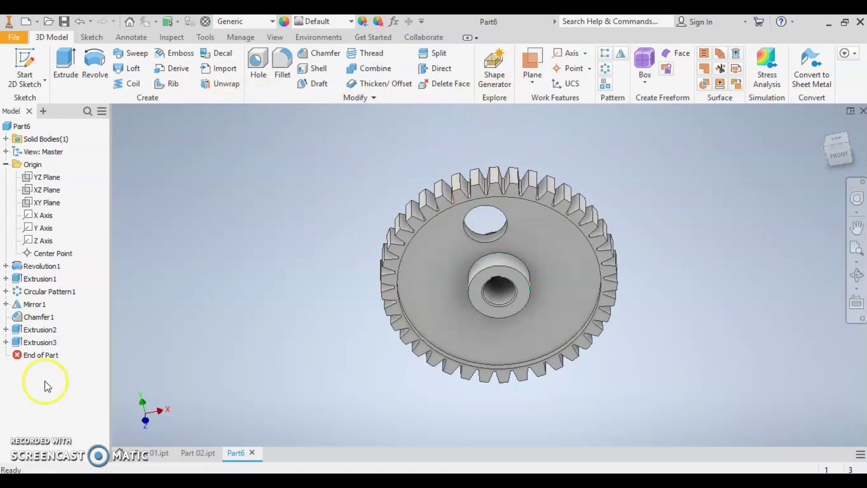
Step: Circular-pattern Extrusion3 about the Z Axis, 5 holes evenly over 360 deg
click(39, 343)
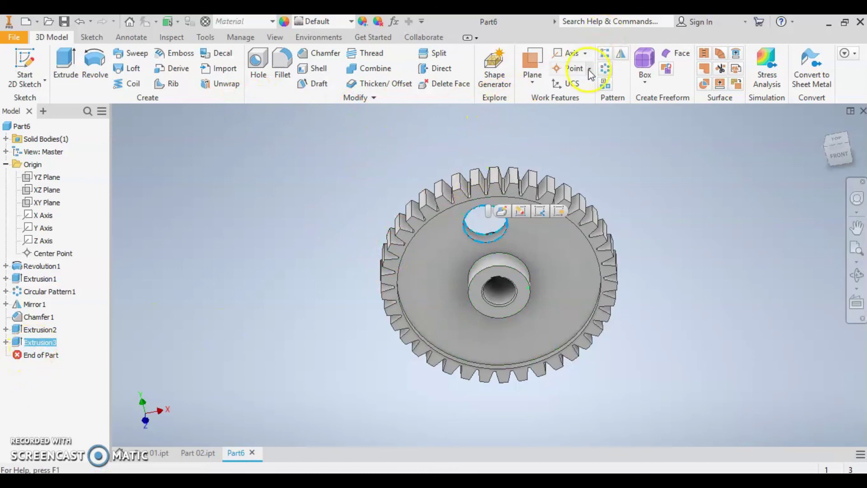
click(604, 71)
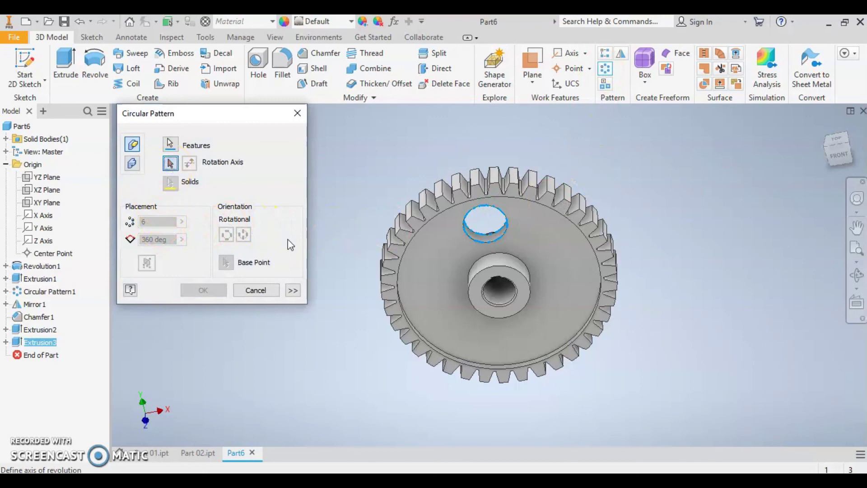
click(40, 241)
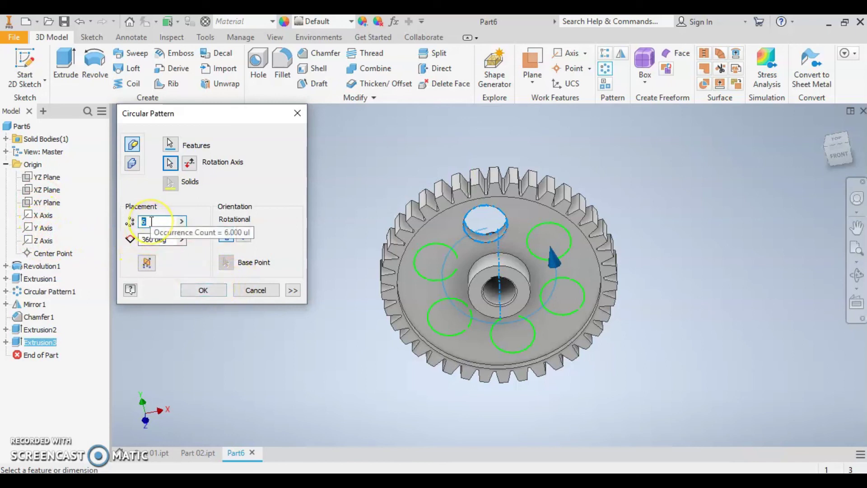
text(5)
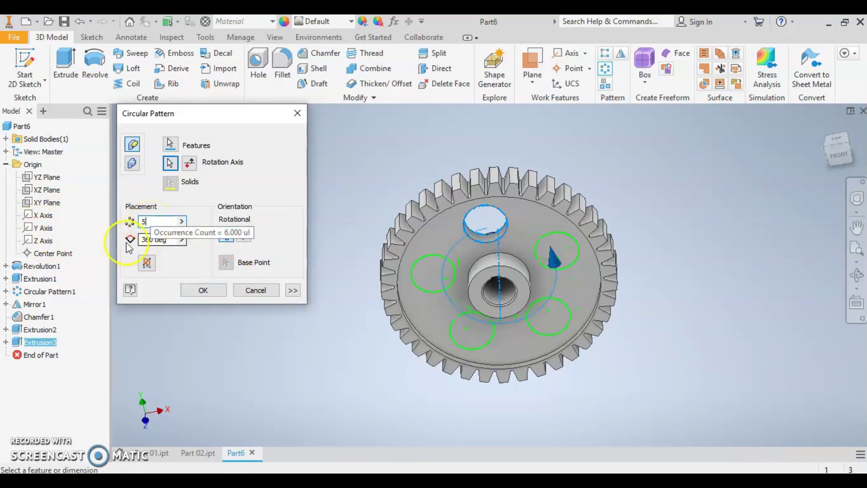
click(199, 290)
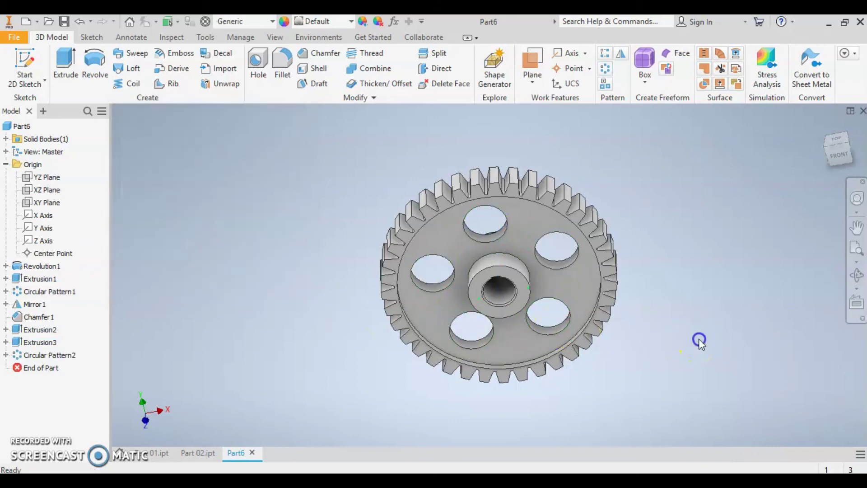
mouse_move(639, 372)
shift+middle_down()
mouse_move(556, 374)
mouse_move(604, 372)
shift+middle_up()
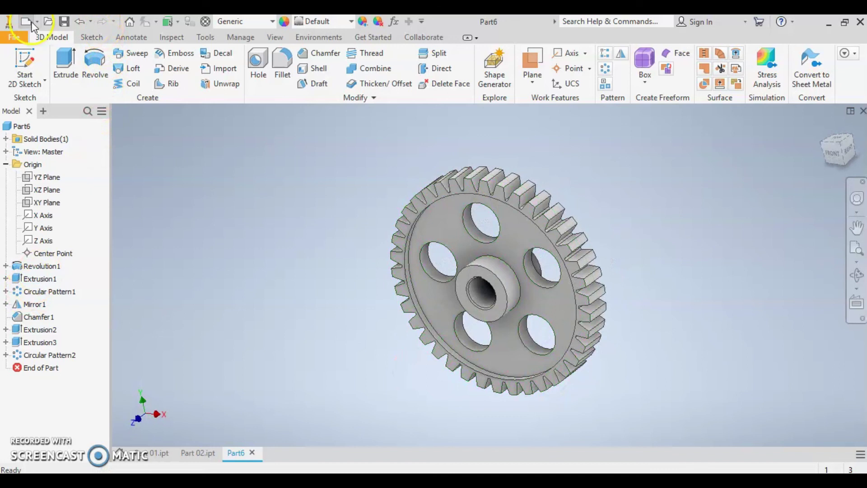
Step: Save the gear as Part 03.ipt in the Bearing Unit 2 folder, then view it isometrically
key(ctrl+s)
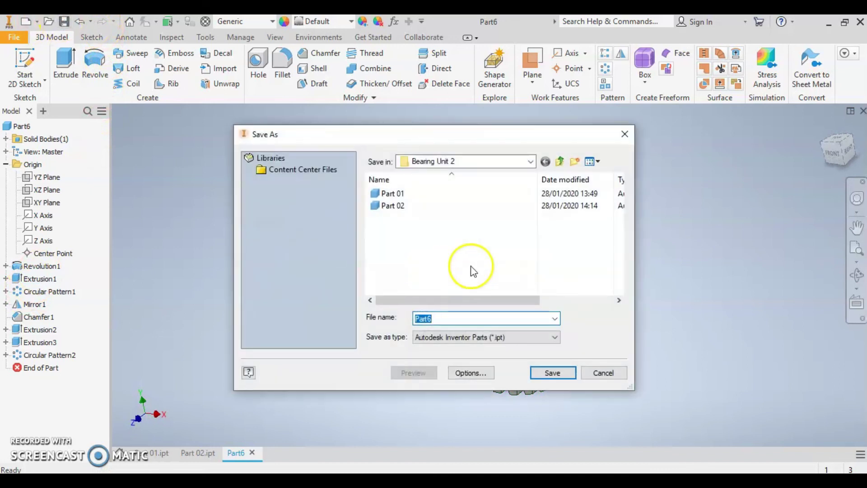
click(395, 205)
double_click(433, 319)
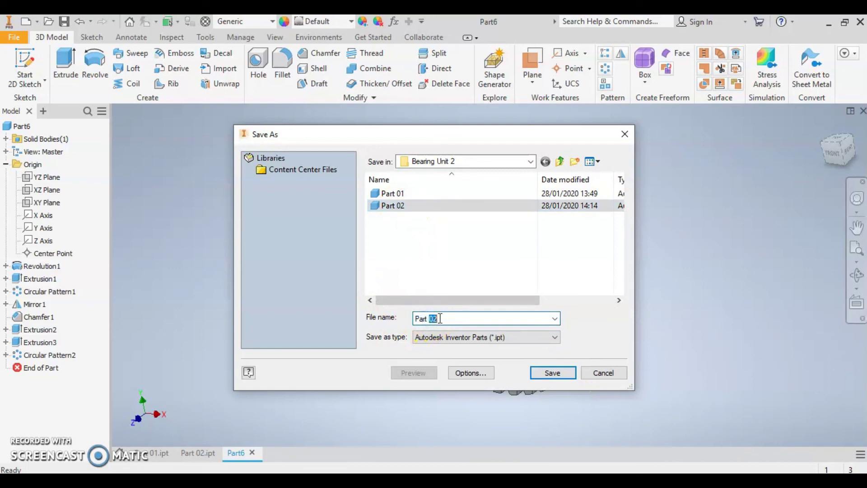
double_click(435, 319)
text(03)
click(560, 373)
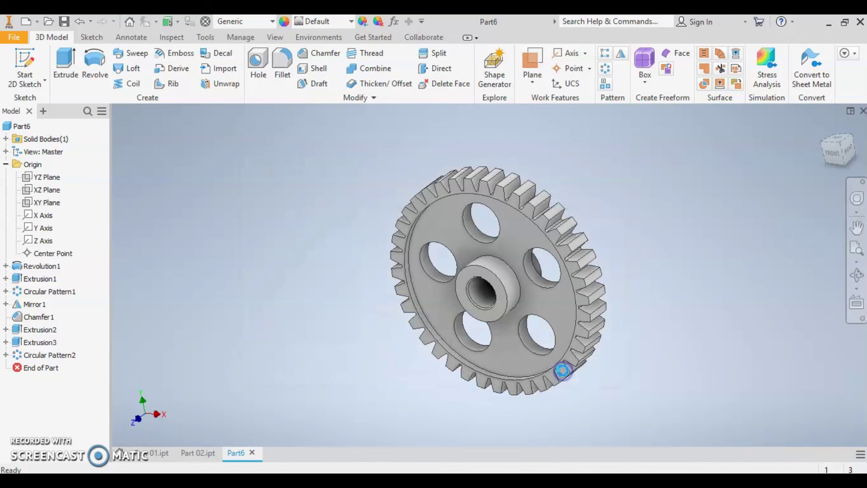
click(823, 128)
scroll(580, 256, up, 2)
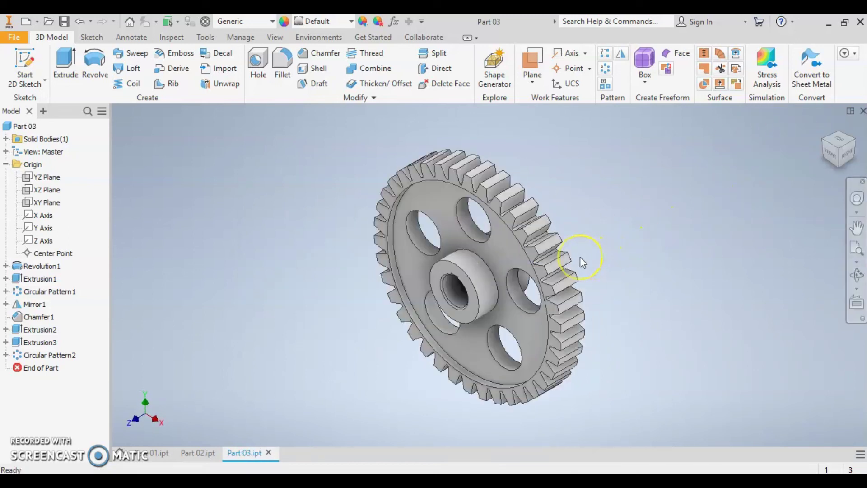